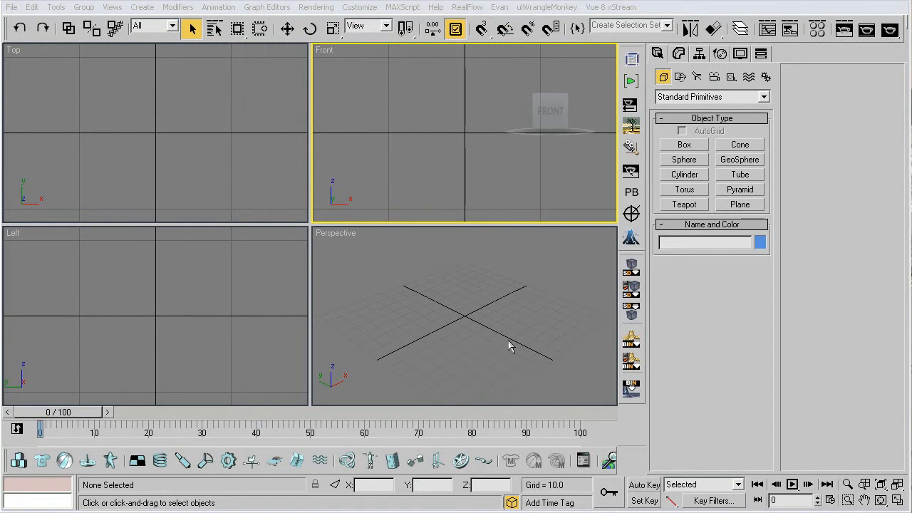
Activate the Perspective viewport and maximize it.
{"action": "left_click", "coordinate": [507, 333]}
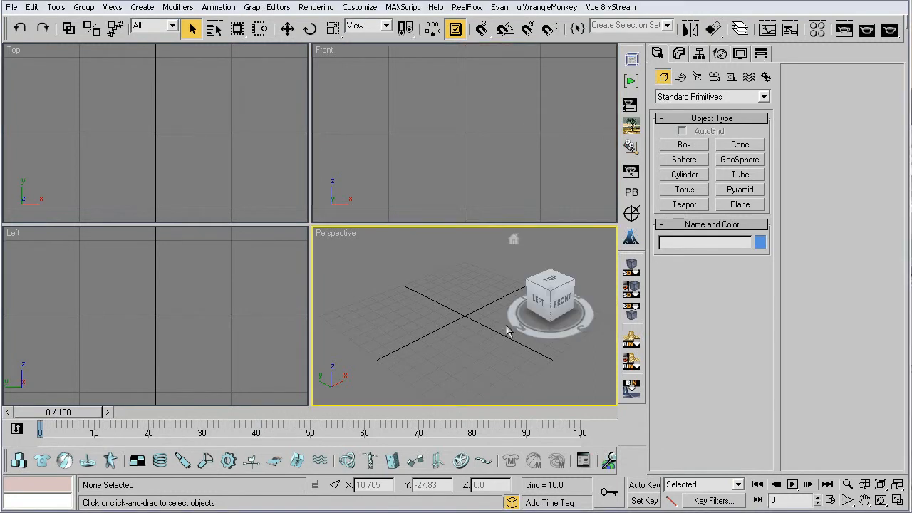
{"action": "key", "text": "alt+Tab"}
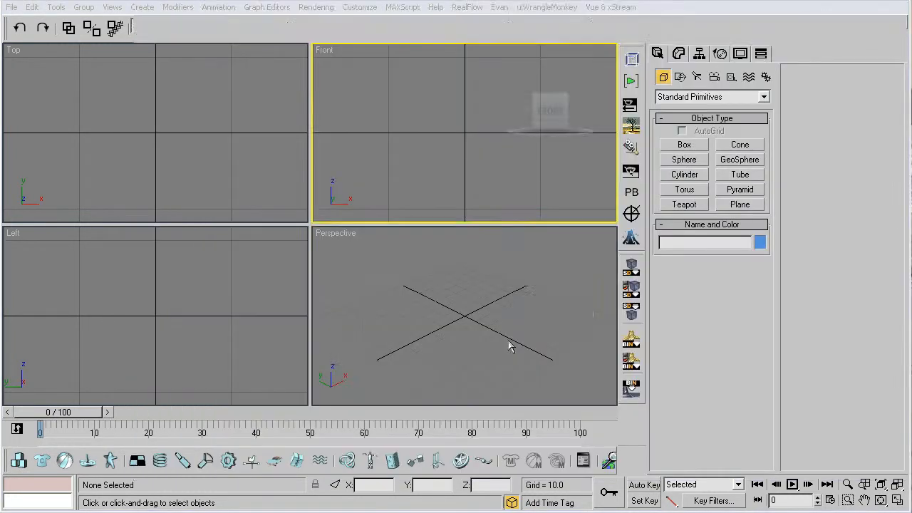
{"action": "left_click", "coordinate": [507, 343]}
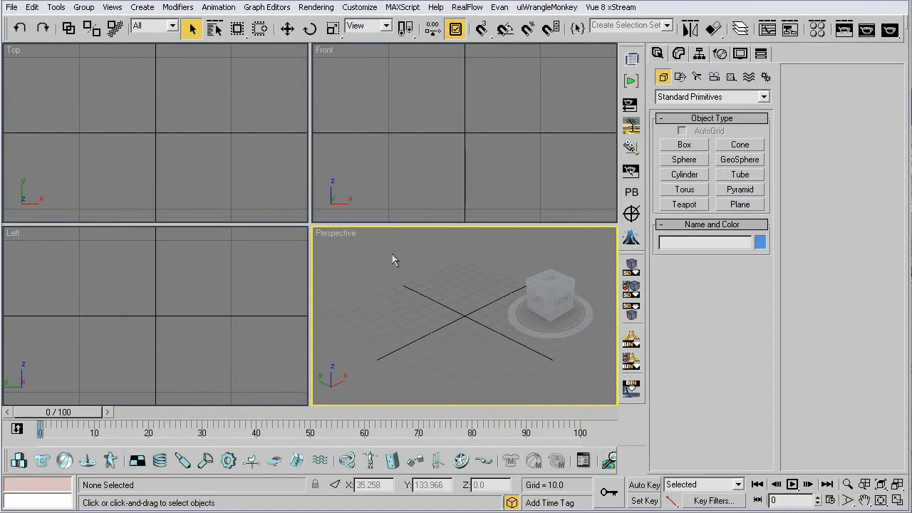
{"action": "key", "text": "alt+w"}
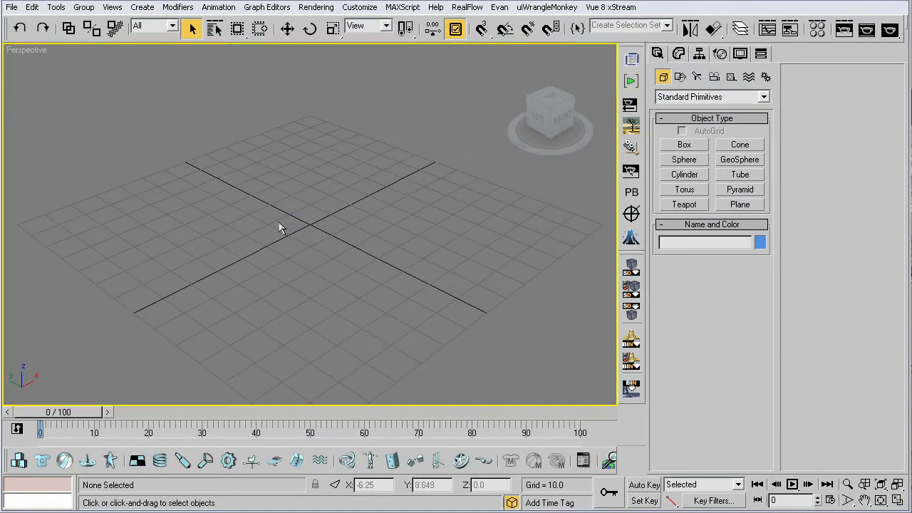
{"action": "middle_click_drag", "start_coordinate": [319, 242], "coordinate": [275, 173]}
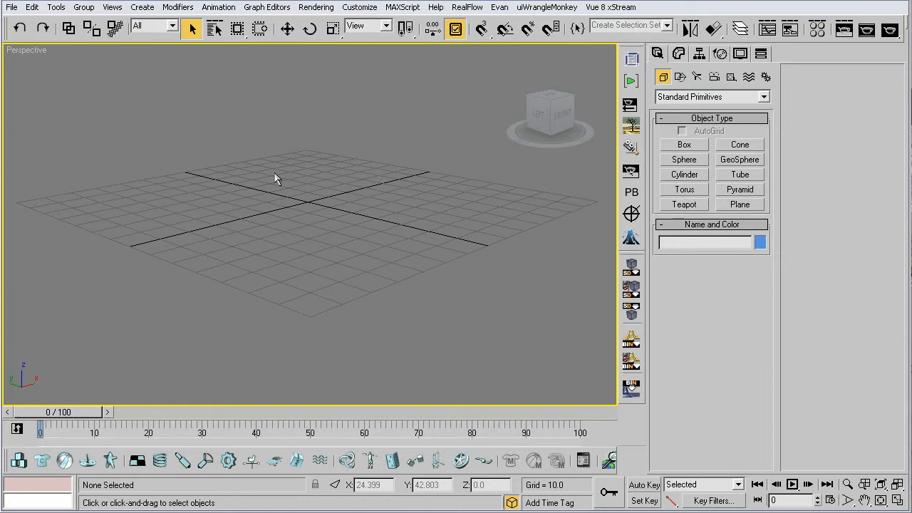
Open Particle View and widen its window so every operator column in the depot fits.
{"action": "key", "text": "6"}
{"action": "key", "text": "6"}
{"action": "key", "text": "6"}
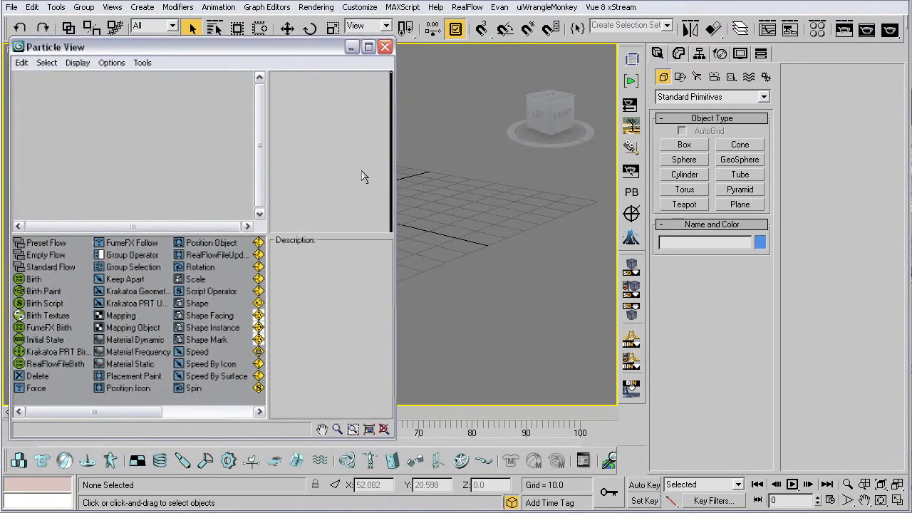
{"action": "left_click_drag", "start_coordinate": [392, 171], "coordinate": [608, 184]}
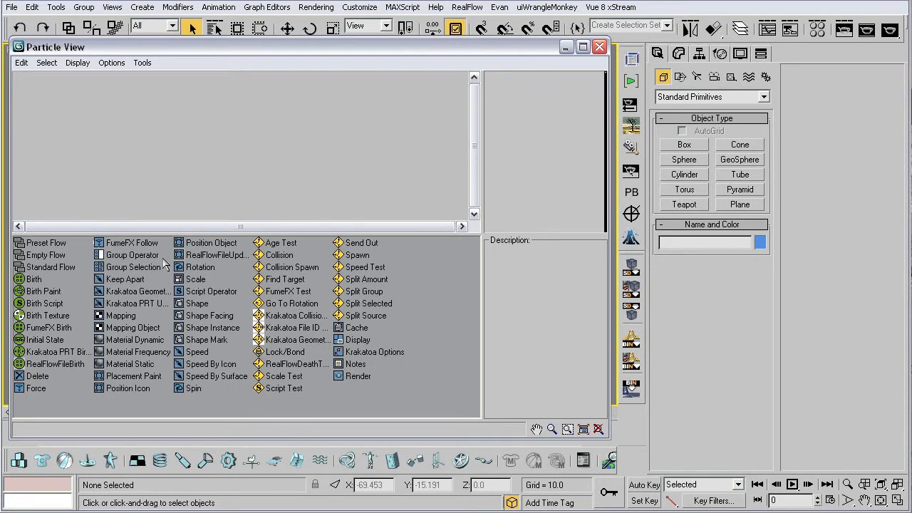
{"action": "left_click", "coordinate": [57, 244]}
{"action": "left_click_drag", "start_coordinate": [57, 244], "coordinate": [214, 100]}
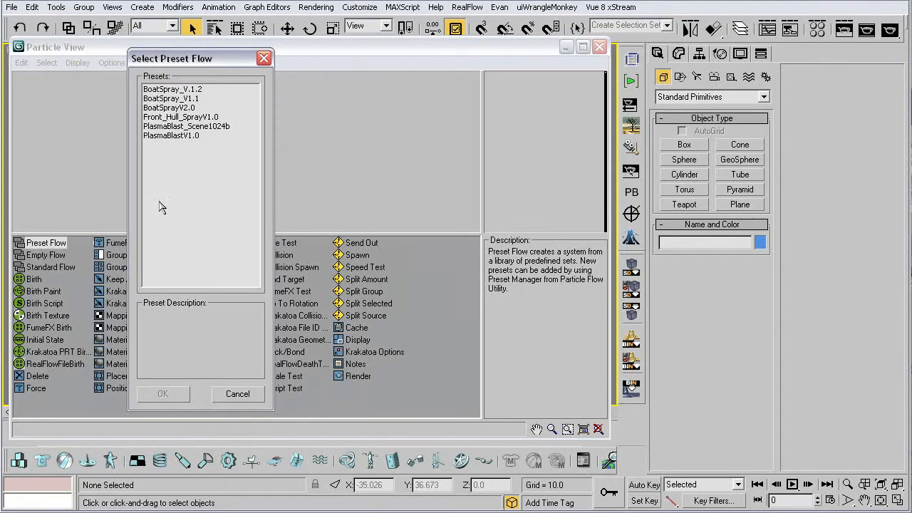
{"action": "left_click", "coordinate": [237, 394]}
Add an Empty Flow to the event display and look at its Render operator's settings.
{"action": "left_click_drag", "start_coordinate": [46, 255], "coordinate": [158, 87]}
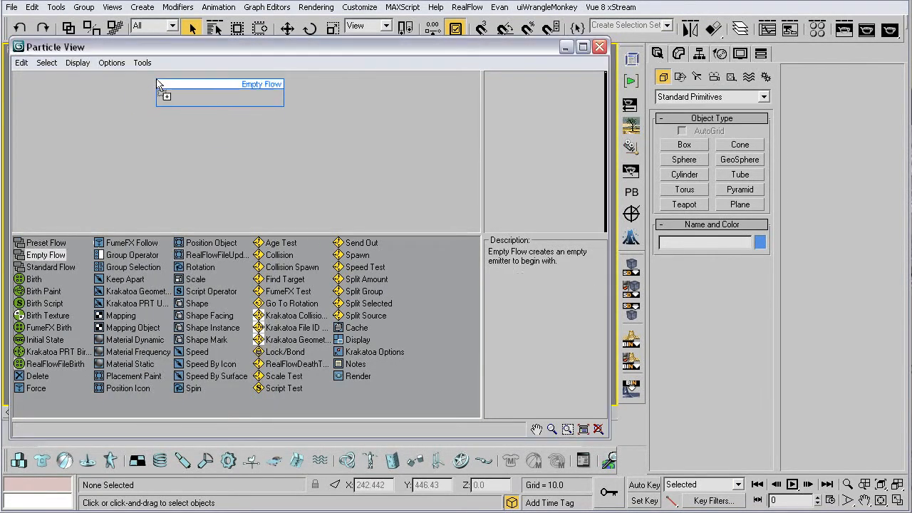
{"action": "left_click", "coordinate": [200, 115]}
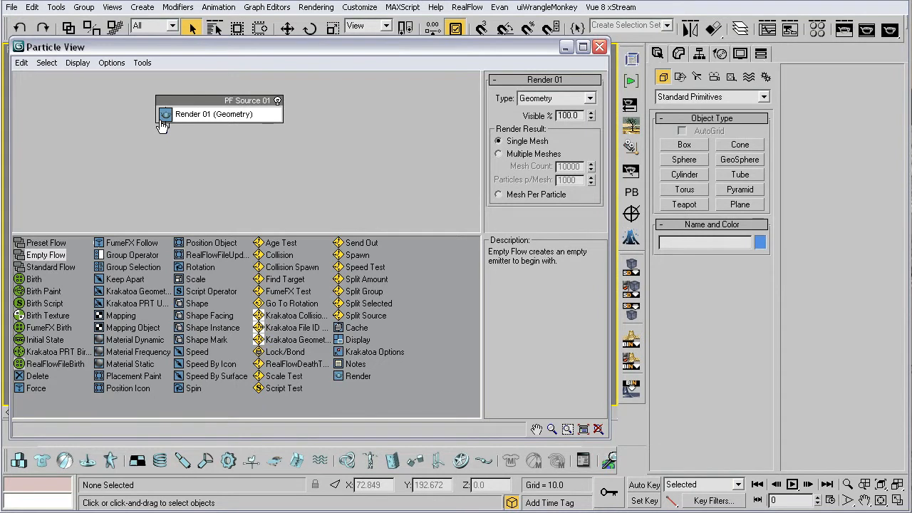
{"action": "left_click", "coordinate": [235, 132]}
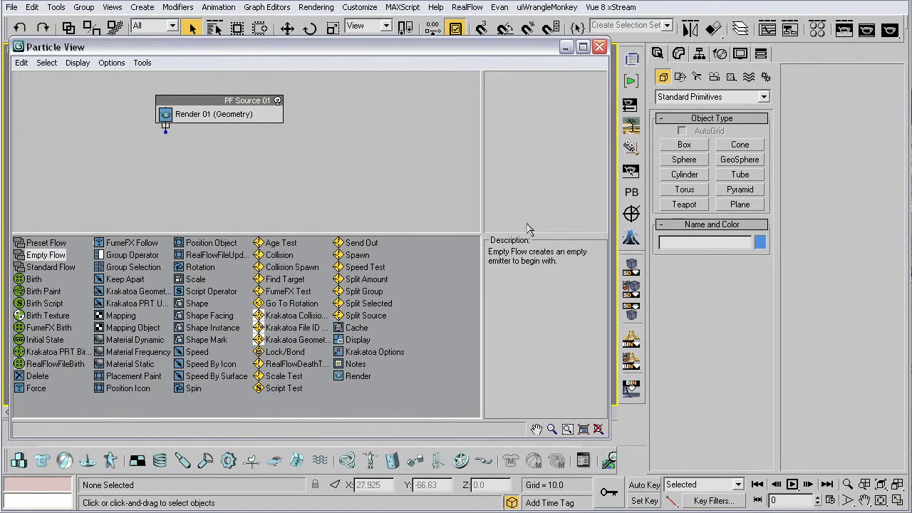
Hide the Description pane in Particle View.
{"action": "left_click", "coordinate": [76, 63]}
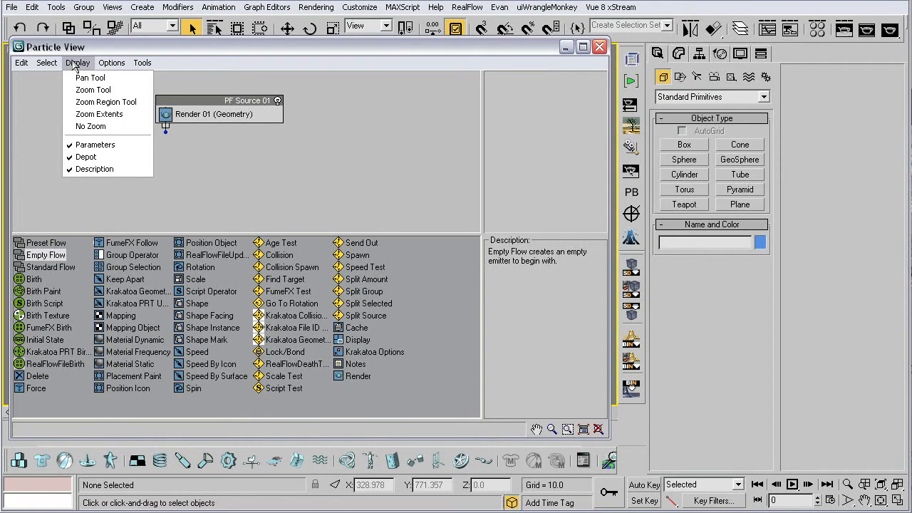
{"action": "left_click", "coordinate": [78, 169]}
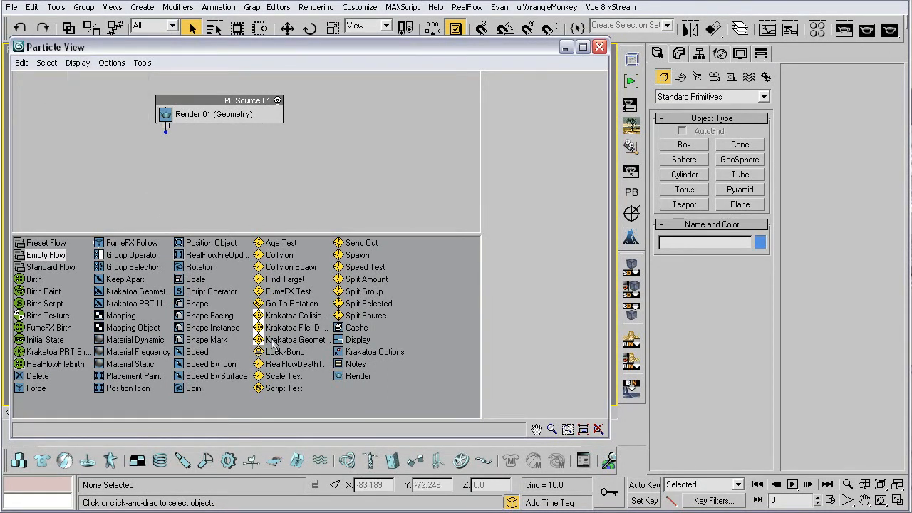
Hide the operator depot in Particle View and show it again.
{"action": "left_click", "coordinate": [83, 64]}
{"action": "left_click", "coordinate": [114, 157]}
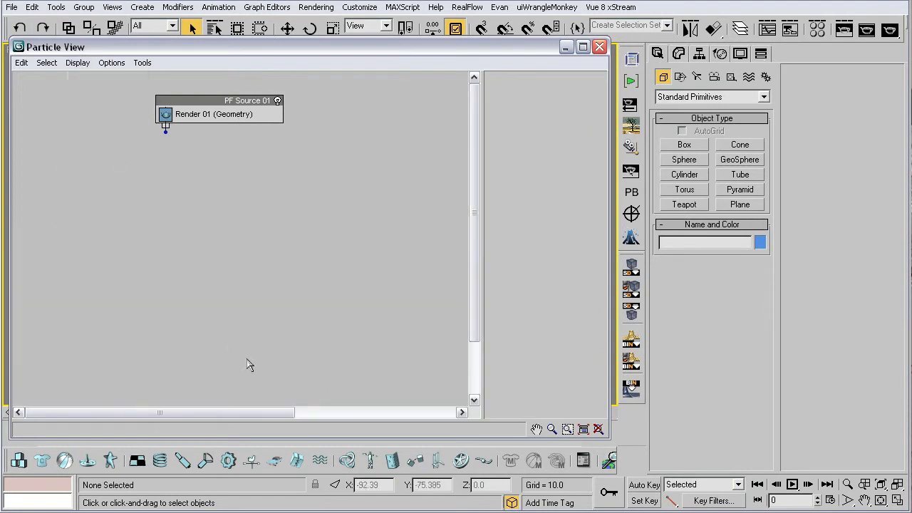
{"action": "left_click", "coordinate": [74, 64]}
{"action": "left_click", "coordinate": [80, 160]}
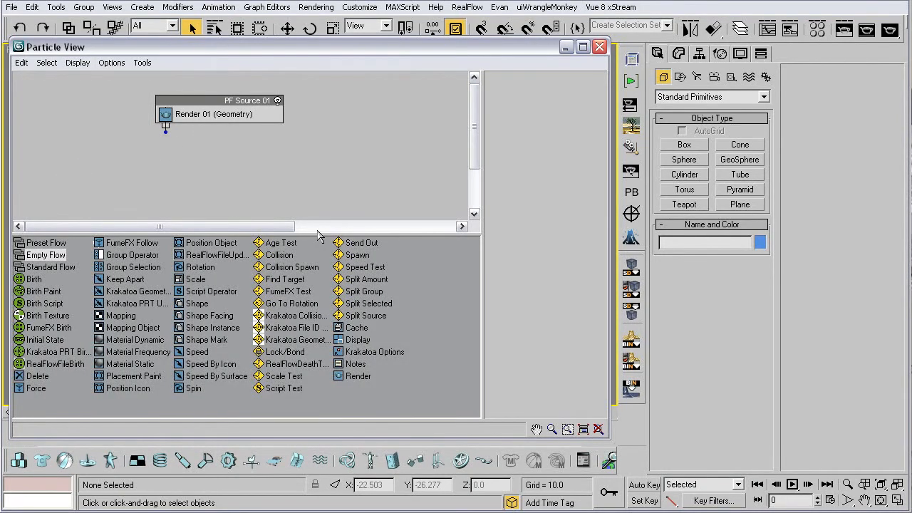
Give the event display slightly more height, reposition the PF Source 01 event, and close Particle View.
{"action": "left_click_drag", "start_coordinate": [316, 233], "coordinate": [316, 247]}
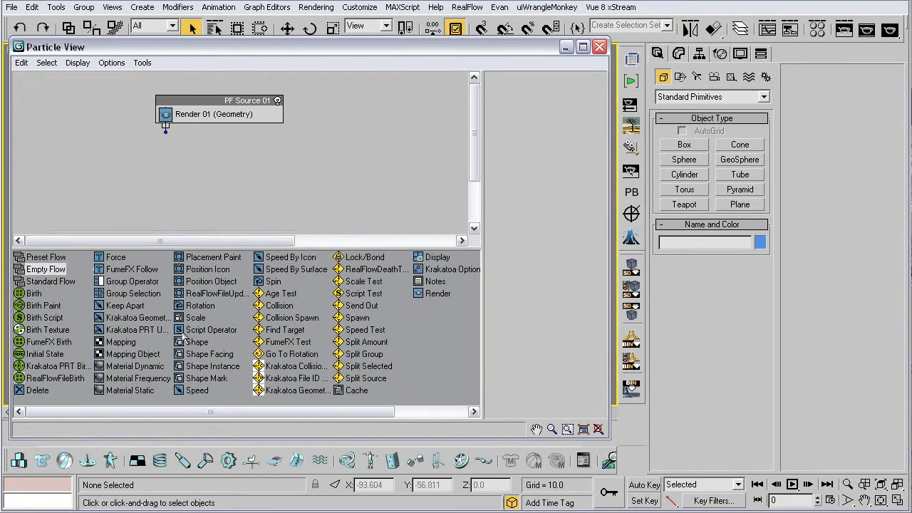
{"action": "left_click_drag", "start_coordinate": [196, 104], "coordinate": [196, 85]}
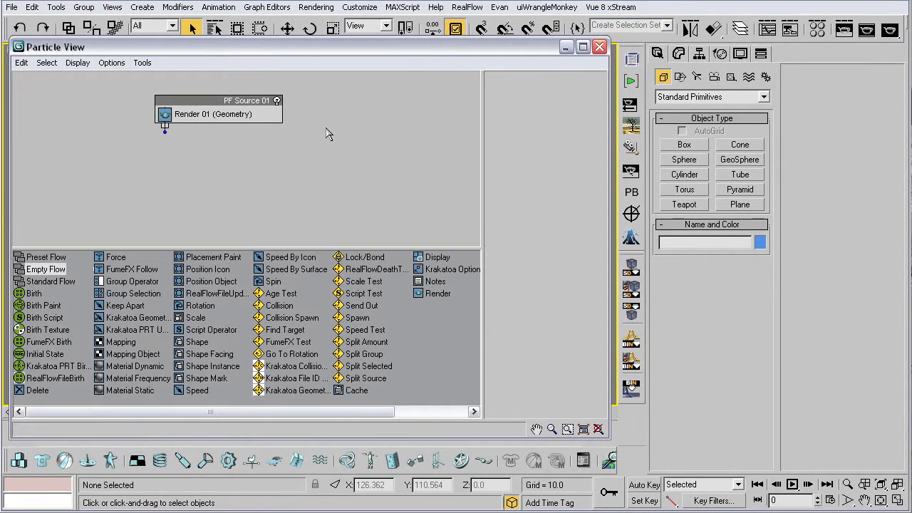
{"action": "left_click_drag", "start_coordinate": [205, 103], "coordinate": [214, 103]}
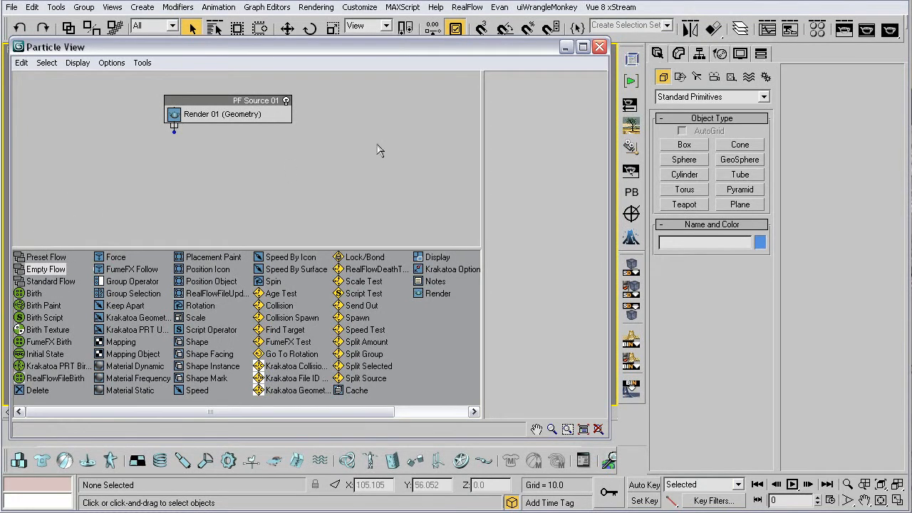
{"action": "key", "text": "6"}
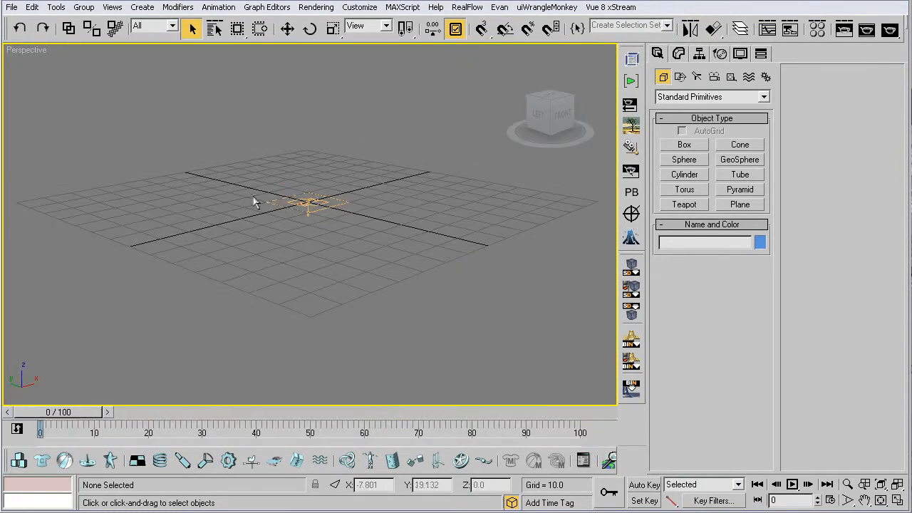
Select the PF Source 01 emitter to examine its modifier parameters and icon direction up close, and deselect it.
{"action": "left_click_drag", "start_coordinate": [269, 170], "coordinate": [335, 239]}
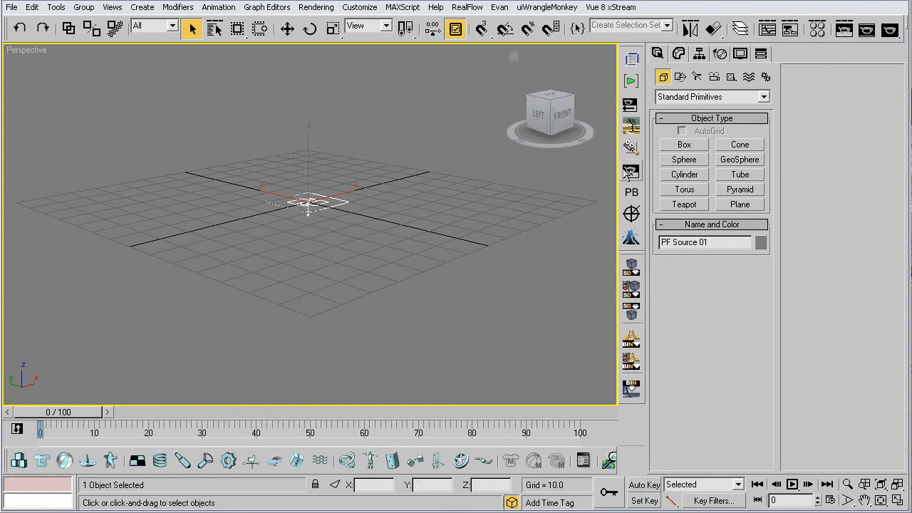
{"action": "left_click", "coordinate": [678, 56]}
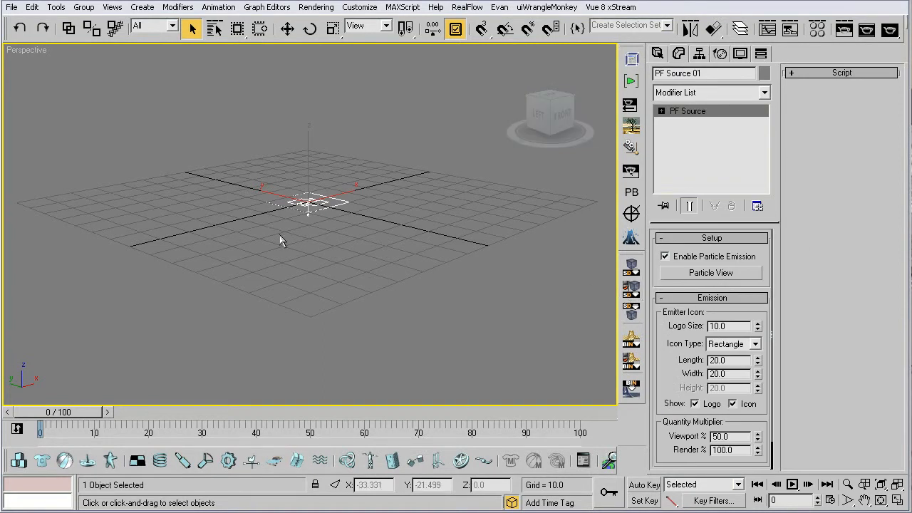
{"action": "mouse_move", "coordinate": [280, 241]}
{"action": "middle_mouse_down", "text": "alt"}
{"action": "mouse_move", "coordinate": [302, 218]}
{"action": "mouse_move", "coordinate": [278, 193]}
{"action": "mouse_move", "coordinate": [285, 248]}
{"action": "mouse_move", "coordinate": [263, 230]}
{"action": "mouse_move", "coordinate": [275, 224]}
{"action": "middle_mouse_up", "text": "alt"}
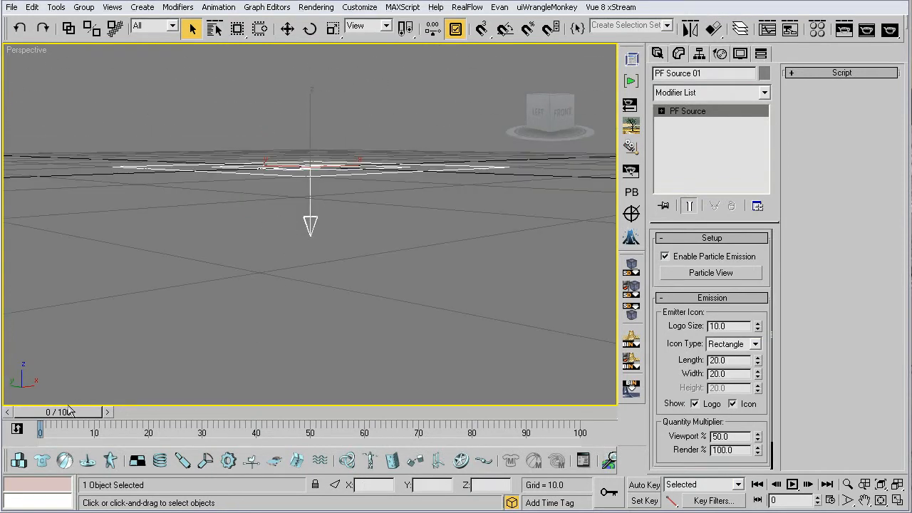
{"action": "left_click_drag", "start_coordinate": [72, 413], "coordinate": [28, 417]}
{"action": "key", "text": "q"}
{"action": "left_click", "coordinate": [268, 258]}
{"action": "scroll", "coordinate": [271, 255], "scroll_direction": "down", "scroll_amount": 5}
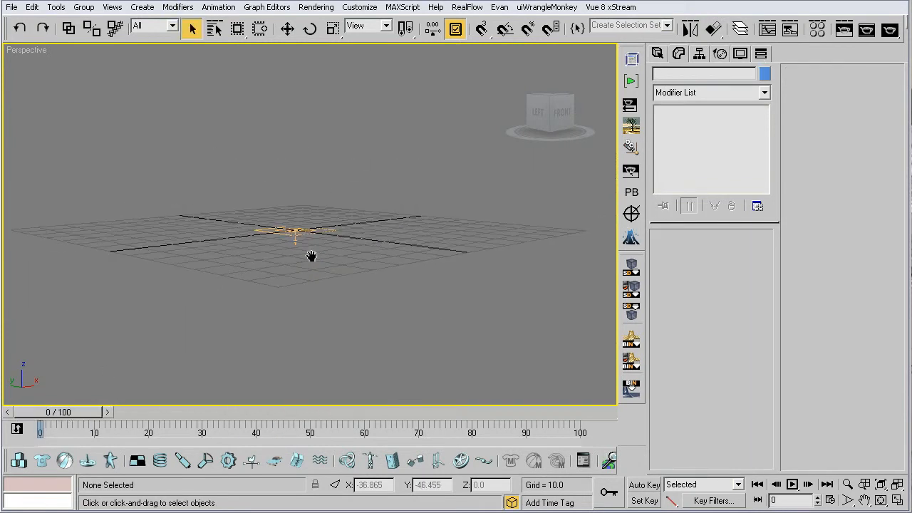
{"action": "middle_click_drag", "start_coordinate": [299, 256], "coordinate": [336, 253]}
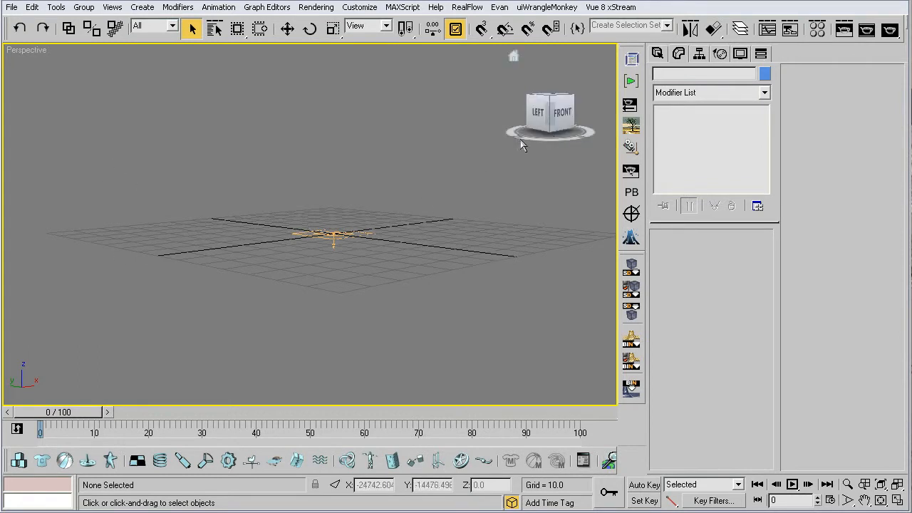
{"action": "left_click_drag", "start_coordinate": [565, 108], "coordinate": [556, 112]}
{"action": "scroll", "coordinate": [456, 187], "scroll_direction": "down", "scroll_amount": 4}
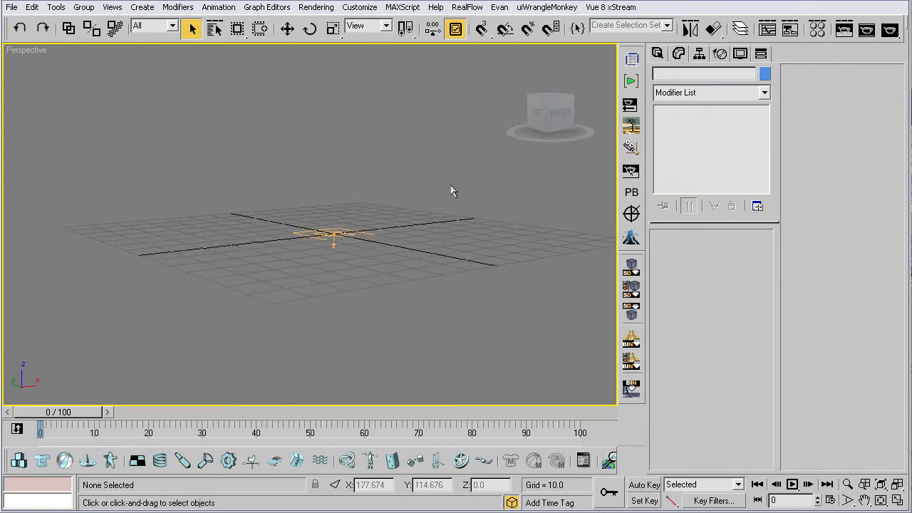
{"action": "middle_click_drag", "start_coordinate": [373, 189], "coordinate": [371, 204]}
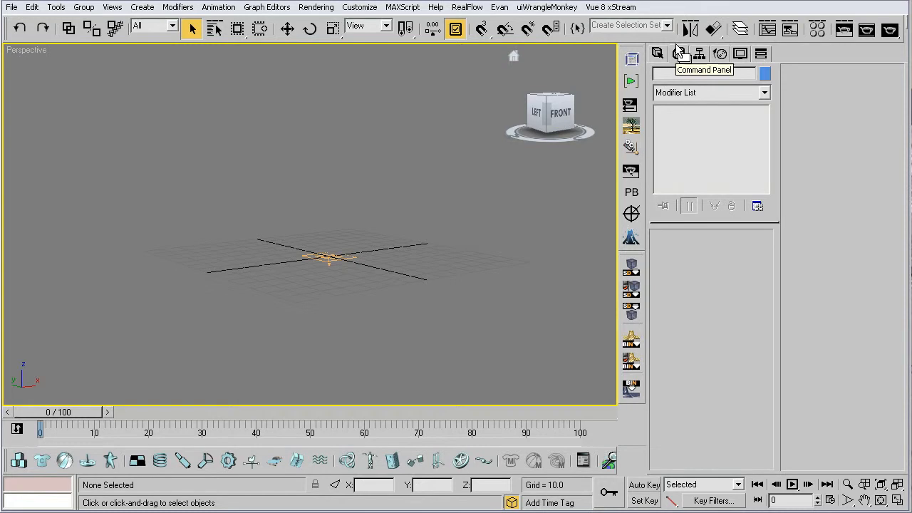
{"action": "middle_click_drag", "start_coordinate": [383, 235], "coordinate": [359, 229]}
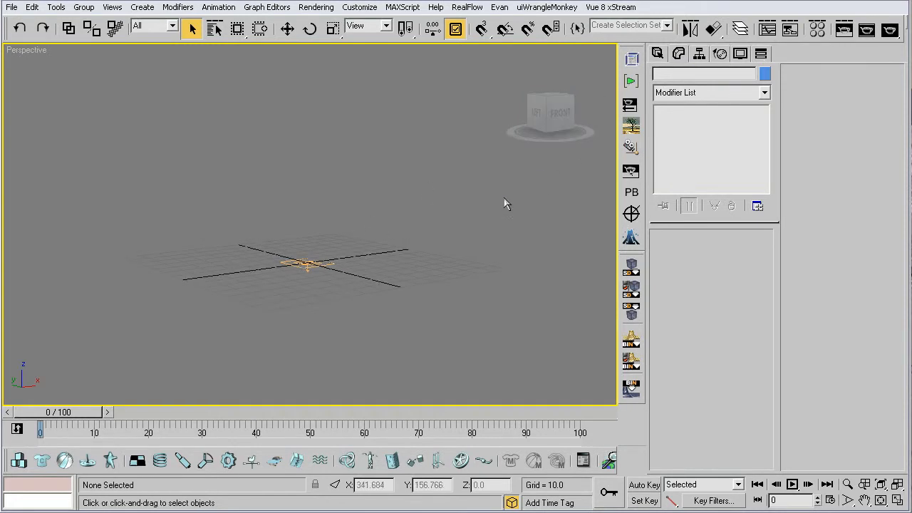
{"action": "left_click_drag", "start_coordinate": [564, 114], "coordinate": [577, 142]}
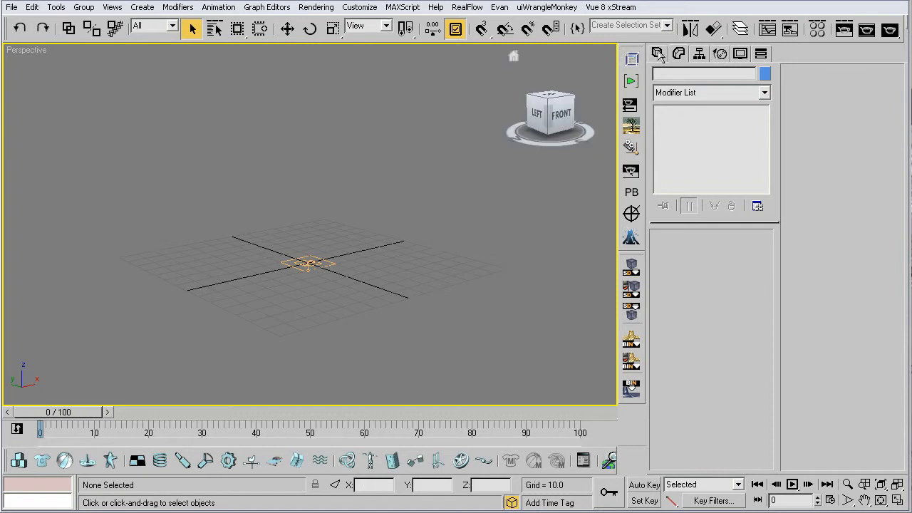
Create a Deflector space warp that covers the whole home grid beneath the particle source.
{"action": "left_click", "coordinate": [657, 55]}
{"action": "left_click", "coordinate": [731, 76]}
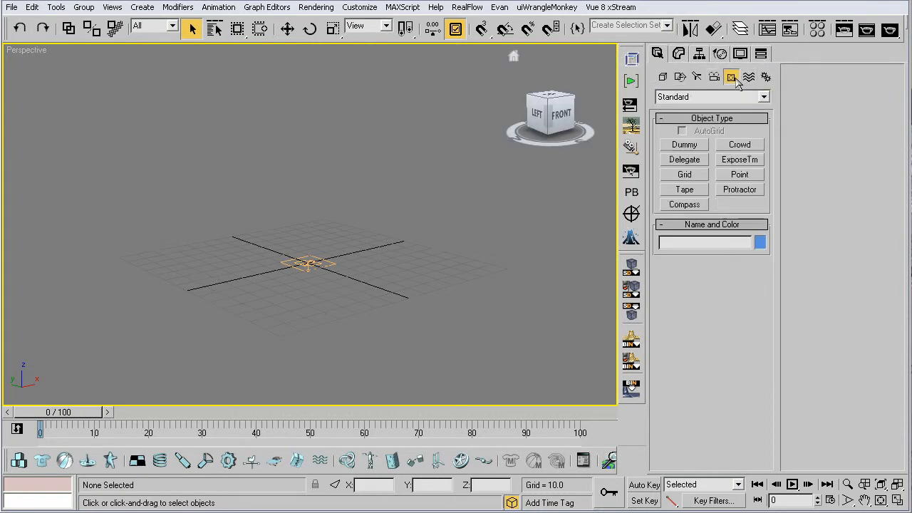
{"action": "left_click", "coordinate": [724, 97]}
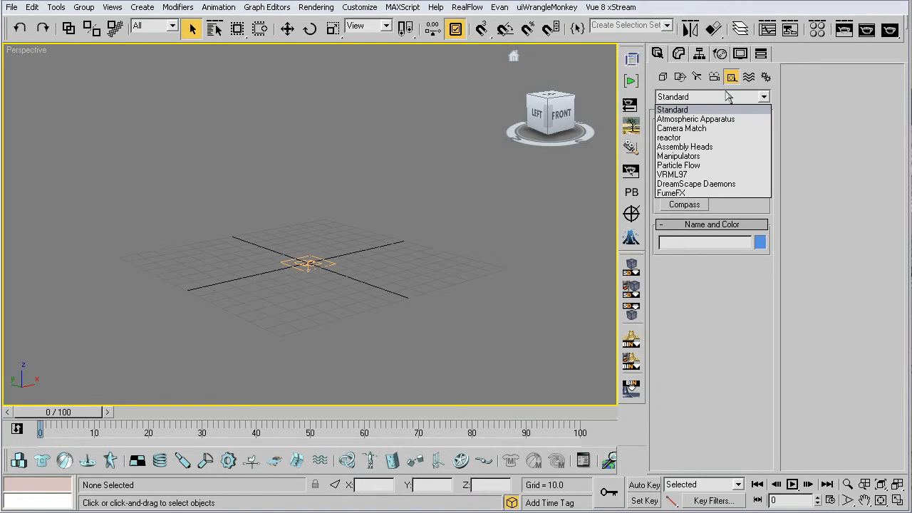
{"action": "left_click", "coordinate": [747, 79]}
{"action": "left_click", "coordinate": [748, 76]}
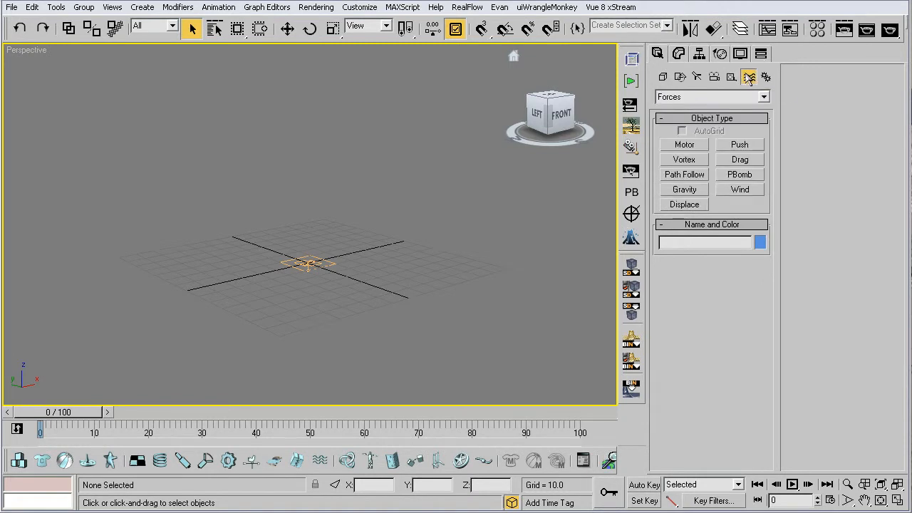
{"action": "left_click", "coordinate": [730, 97]}
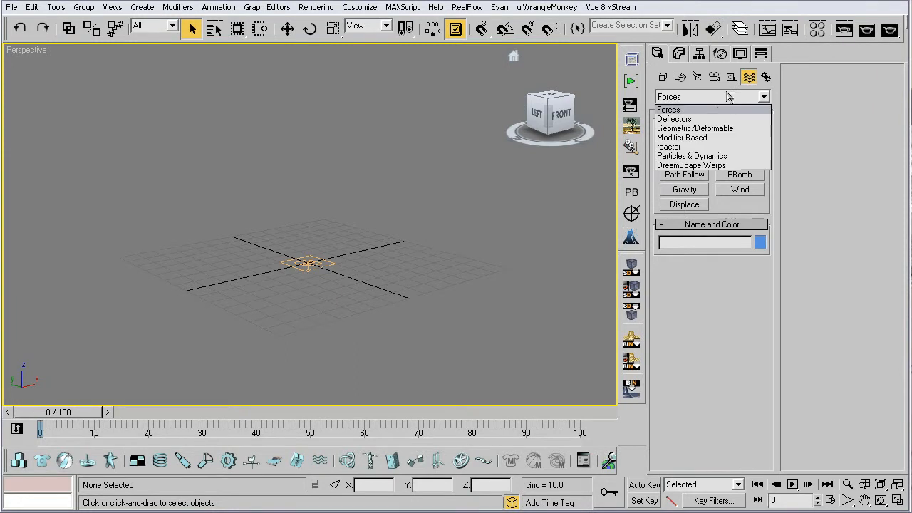
{"action": "left_click", "coordinate": [701, 119]}
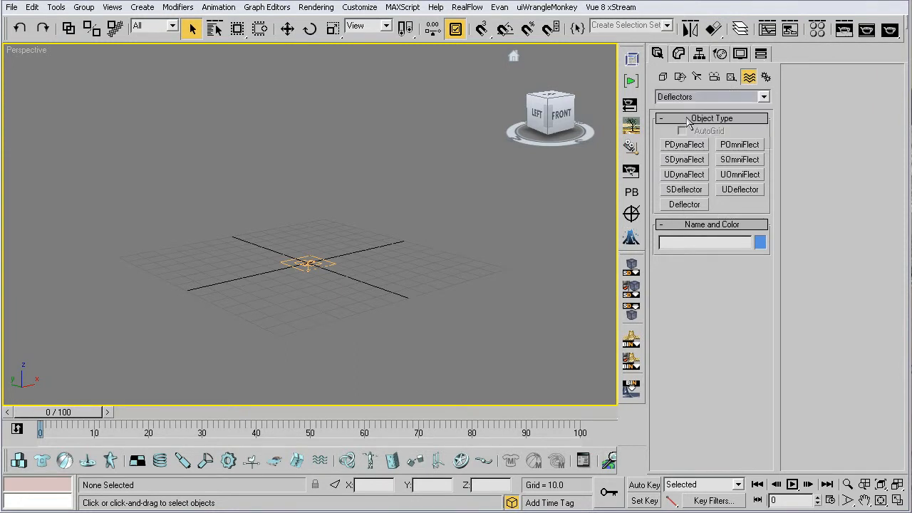
{"action": "left_click", "coordinate": [684, 205]}
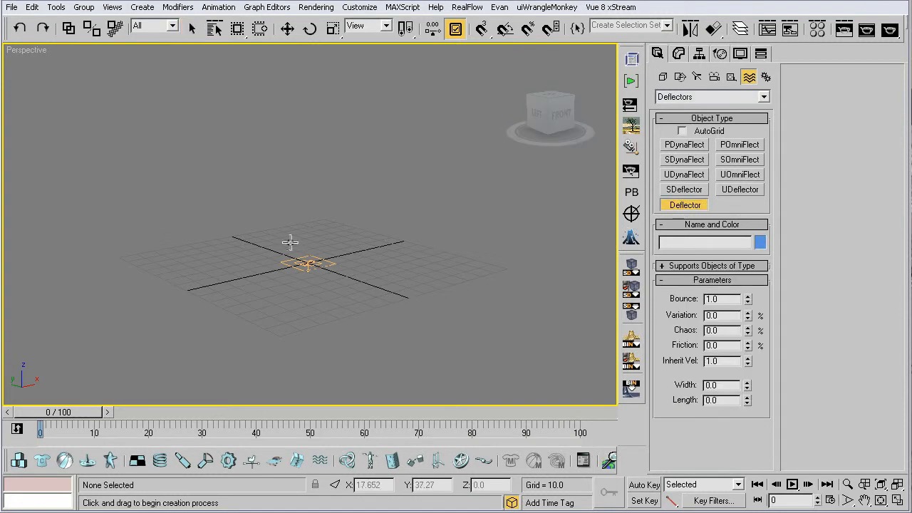
{"action": "left_click_drag", "start_coordinate": [321, 218], "coordinate": [281, 333]}
{"action": "right_click", "coordinate": [282, 325]}
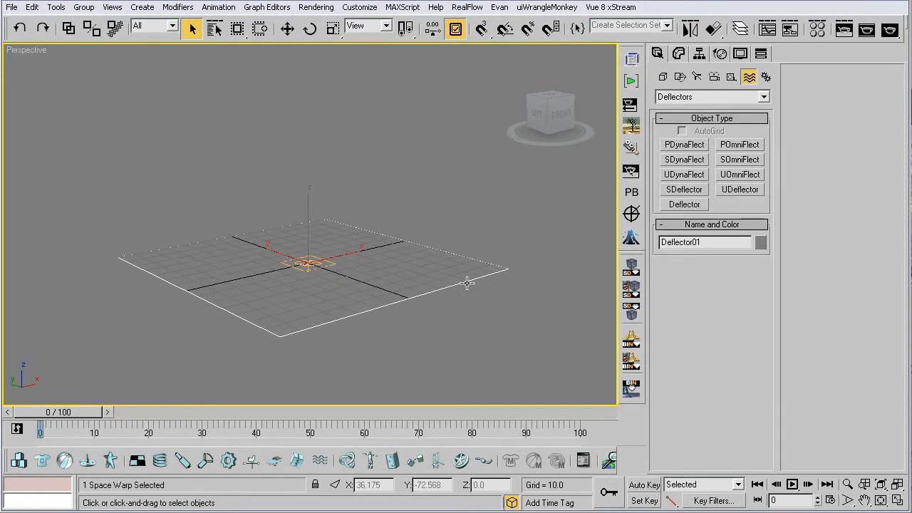
Create a UDeflector space warp with an icon size of about 30 beside the home grid and open its parameters.
{"action": "left_click", "coordinate": [741, 189]}
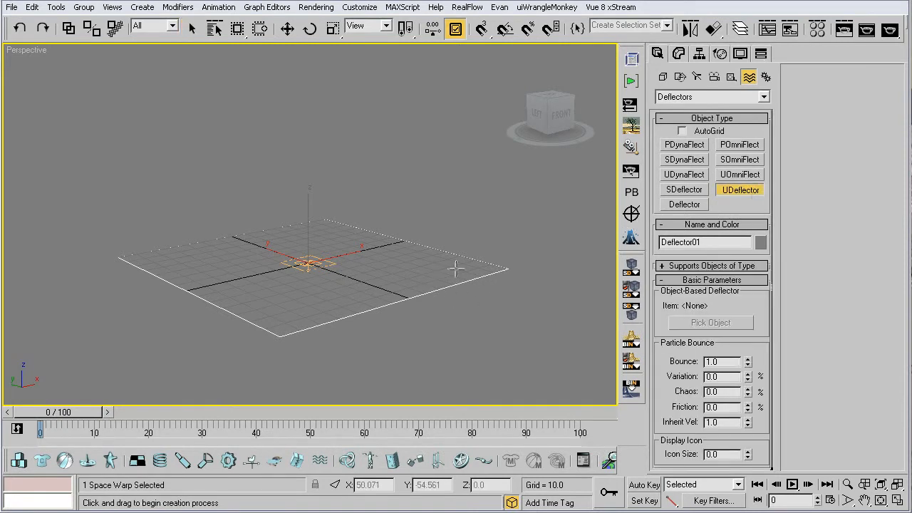
{"action": "left_click_drag", "start_coordinate": [497, 302], "coordinate": [492, 327]}
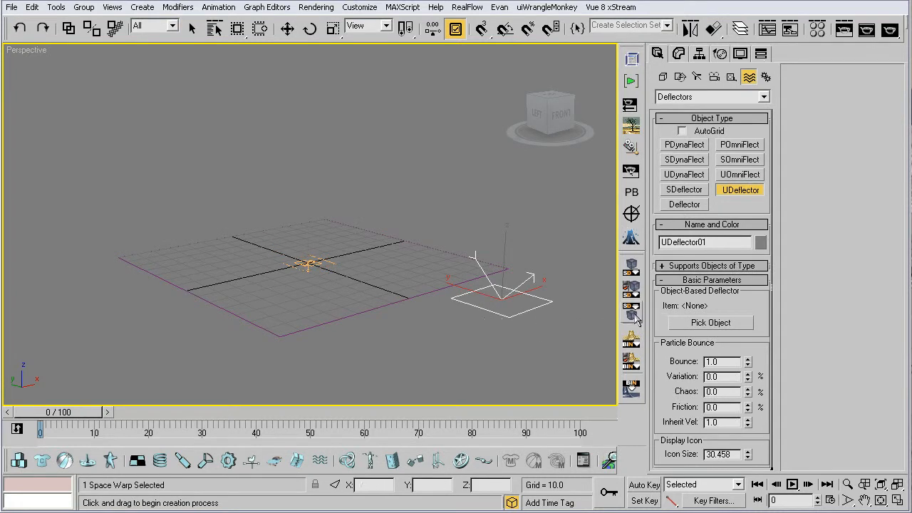
{"action": "key", "text": "w"}
{"action": "left_click", "coordinate": [680, 54]}
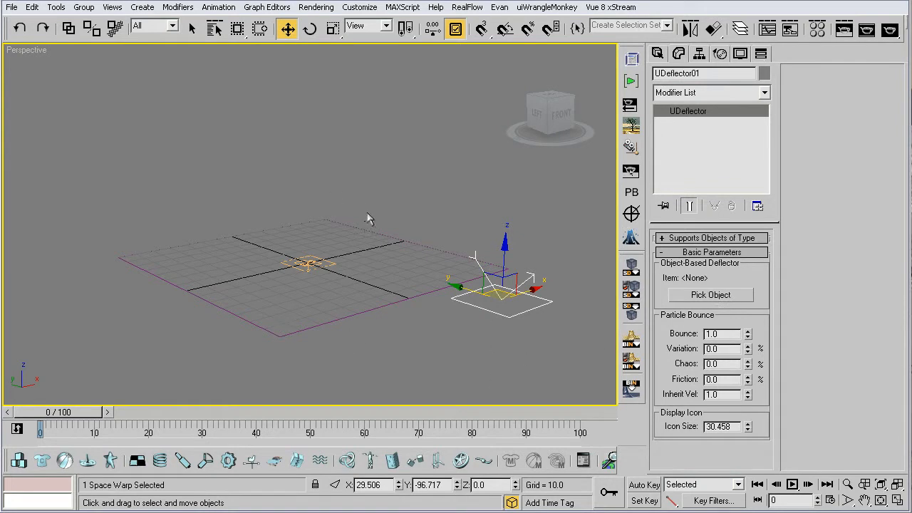
Select the planar deflector to examine its parameters in comparison with the UDeflector, and deselect it.
{"action": "left_click", "coordinate": [362, 247]}
{"action": "left_click", "coordinate": [391, 185]}
{"action": "left_click", "coordinate": [385, 252]}
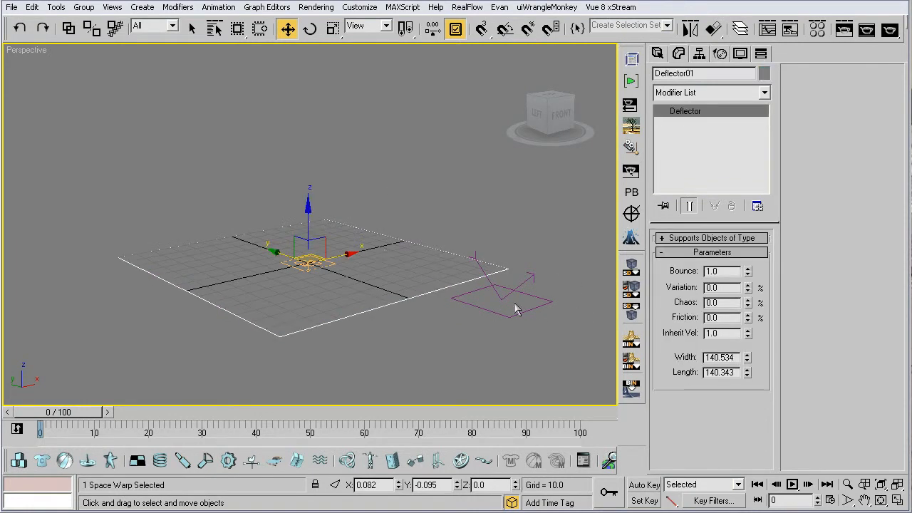
{"action": "left_click", "coordinate": [292, 166]}
{"action": "left_click", "coordinate": [382, 288]}
{"action": "left_click", "coordinate": [381, 327]}
{"action": "left_click", "coordinate": [344, 318]}
{"action": "left_click", "coordinate": [267, 361]}
{"action": "left_click", "coordinate": [322, 335]}
{"action": "left_click", "coordinate": [328, 348]}
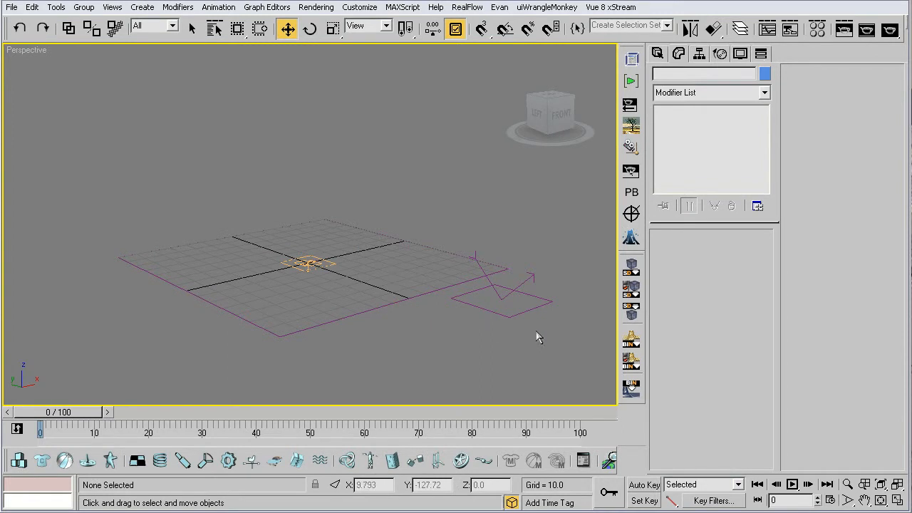
Delete the UDeflector and set the planar deflector's Bounce and Inherit Vel to 0.
{"action": "left_click", "coordinate": [508, 308]}
{"action": "key", "text": "Delete"}
{"action": "left_click", "coordinate": [489, 259]}
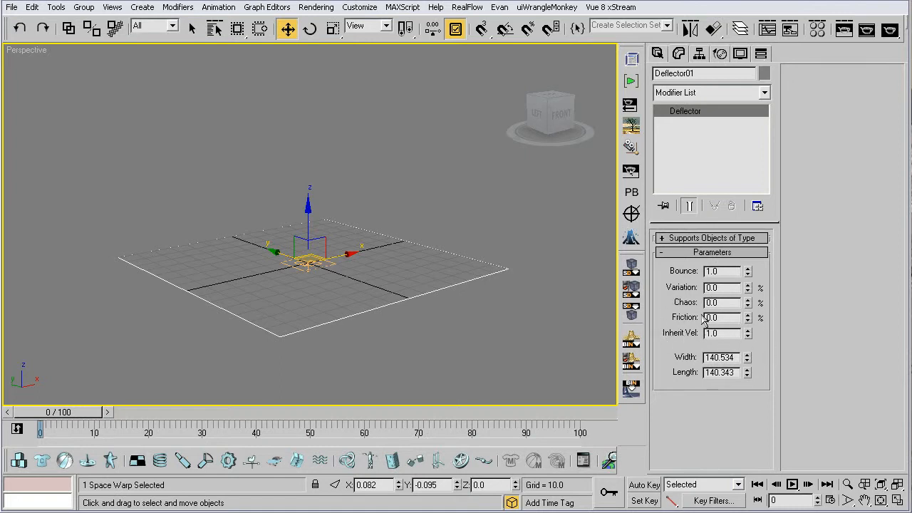
{"action": "right_click", "coordinate": [747, 272]}
Open Particle View, add a Birth operator as a new event below PF Source 01, and select it.
{"action": "key", "text": "6"}
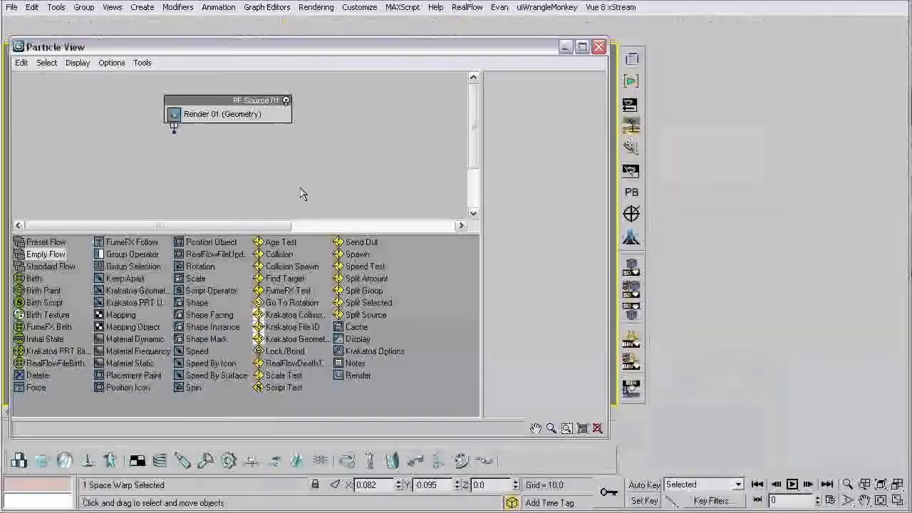
{"action": "key", "text": "6"}
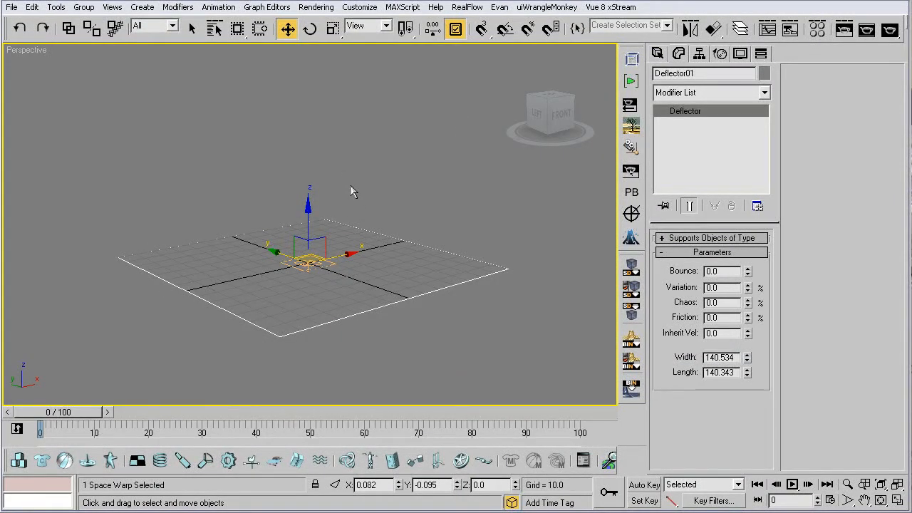
{"action": "left_click_drag", "start_coordinate": [67, 413], "coordinate": [30, 414]}
{"action": "key", "text": "6"}
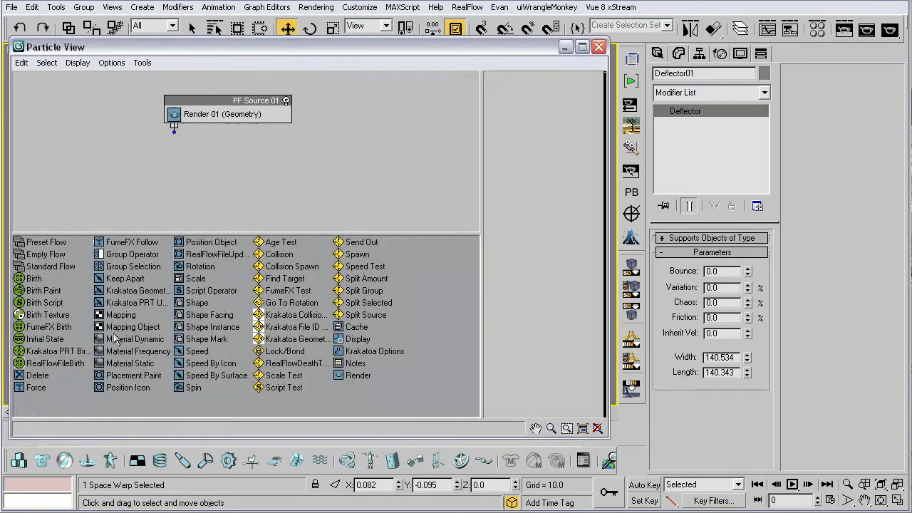
{"action": "left_click_drag", "start_coordinate": [37, 280], "coordinate": [208, 177]}
{"action": "left_click", "coordinate": [217, 156]}
{"action": "left_click", "coordinate": [207, 193]}
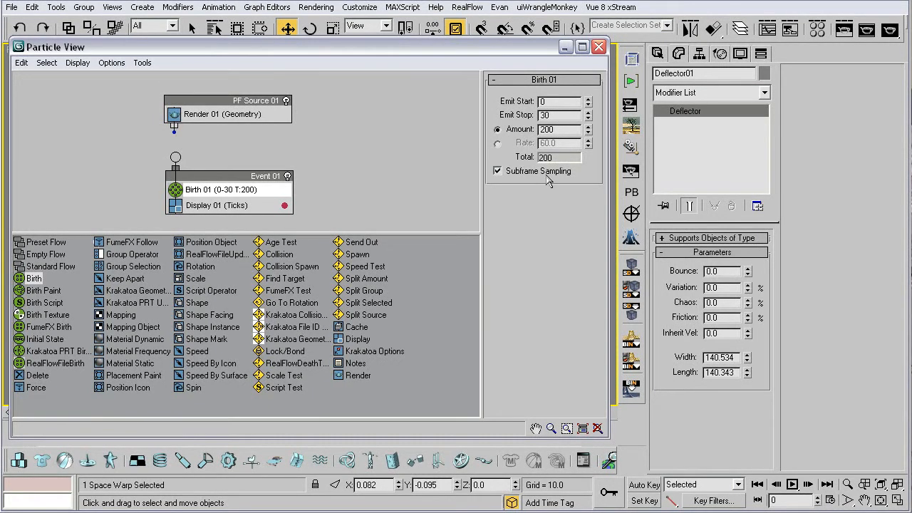
Switch the Birth operator to emit by Rate, and restore emission by Amount.
{"action": "left_click", "coordinate": [498, 143]}
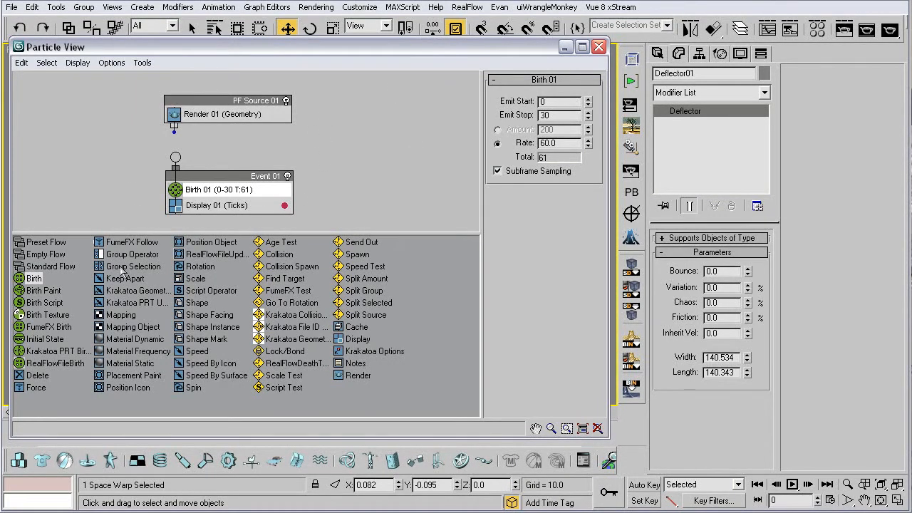
{"action": "left_click", "coordinate": [121, 174]}
{"action": "left_click", "coordinate": [199, 191]}
{"action": "left_click", "coordinate": [497, 129]}
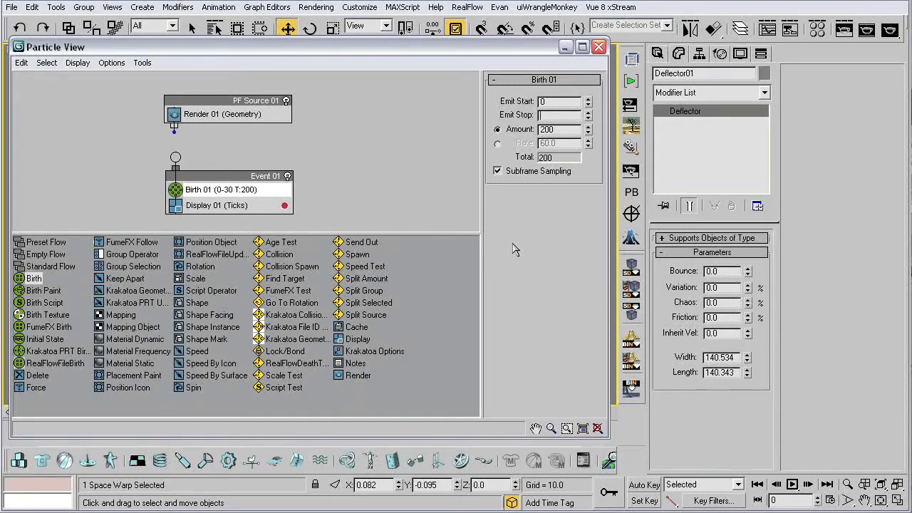
Set the Birth operator's Emit Stop to 1 and its Amount to 2.
{"action": "type", "text": "1"}
{"action": "left_click", "coordinate": [423, 189]}
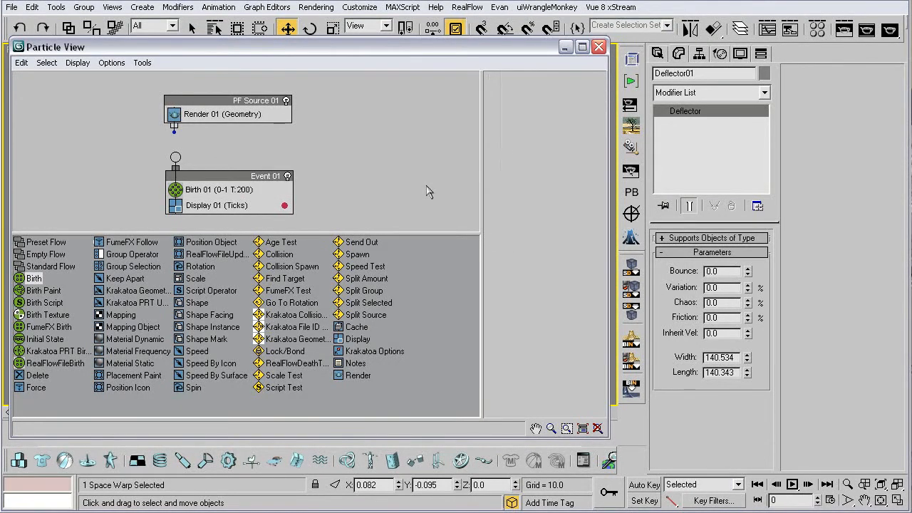
{"action": "left_click", "coordinate": [252, 194]}
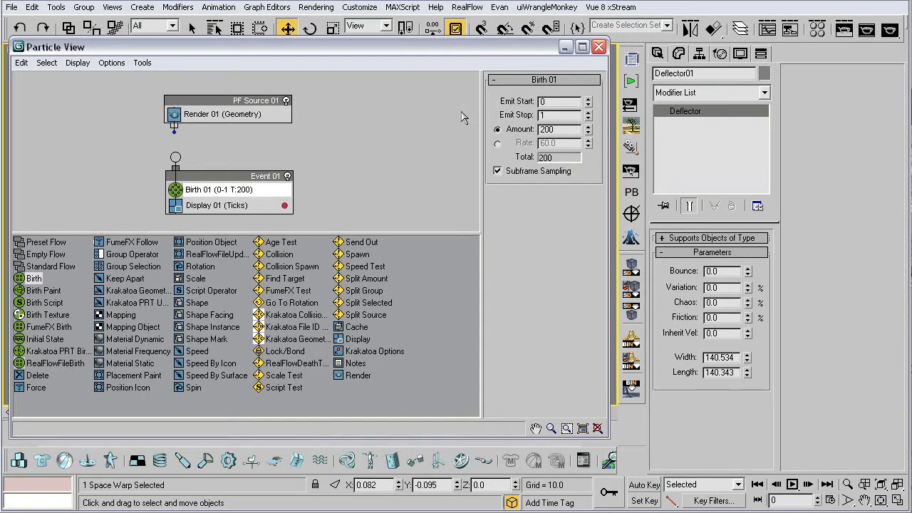
{"action": "left_click_drag", "start_coordinate": [562, 130], "coordinate": [524, 131]}
{"action": "type", "text": "2"}
Shift Event 01 slightly and insert a Position Icon operator between its Birth and Display operators.
{"action": "left_click_drag", "start_coordinate": [208, 174], "coordinate": [206, 177]}
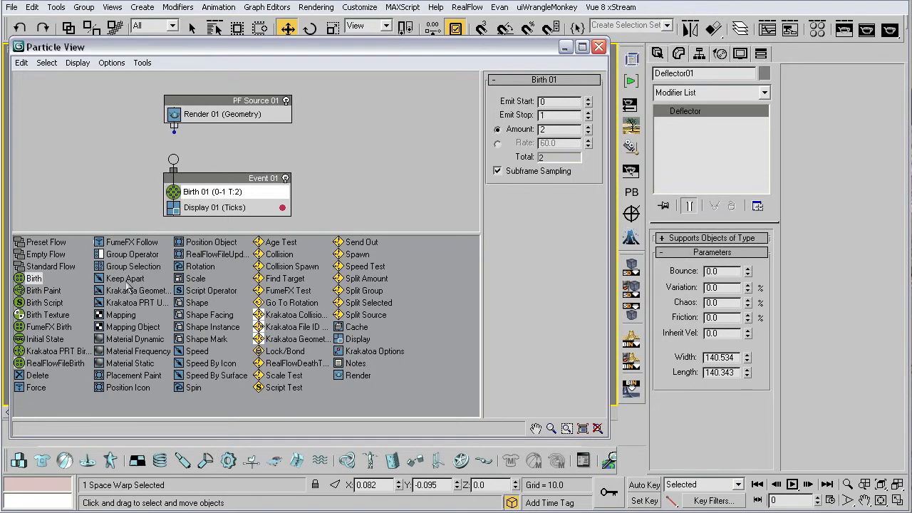
{"action": "left_click", "coordinate": [124, 389]}
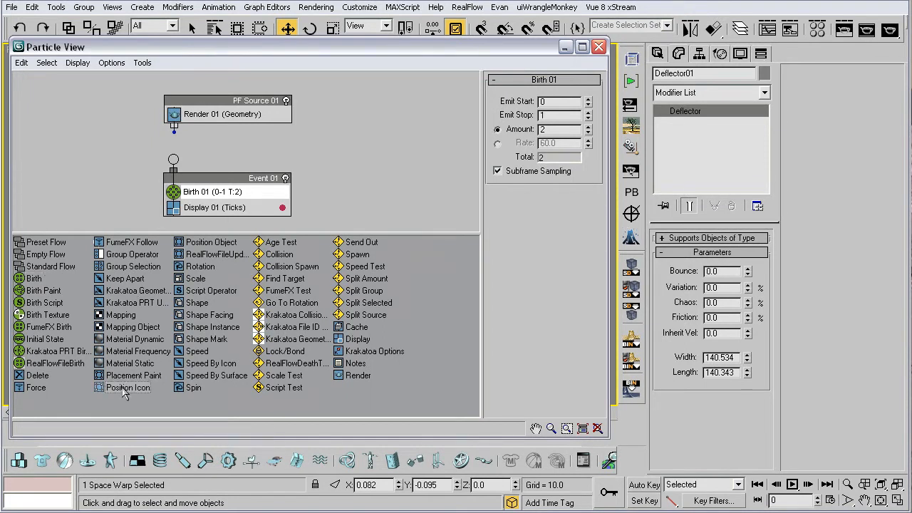
{"action": "left_click_drag", "start_coordinate": [123, 394], "coordinate": [220, 211]}
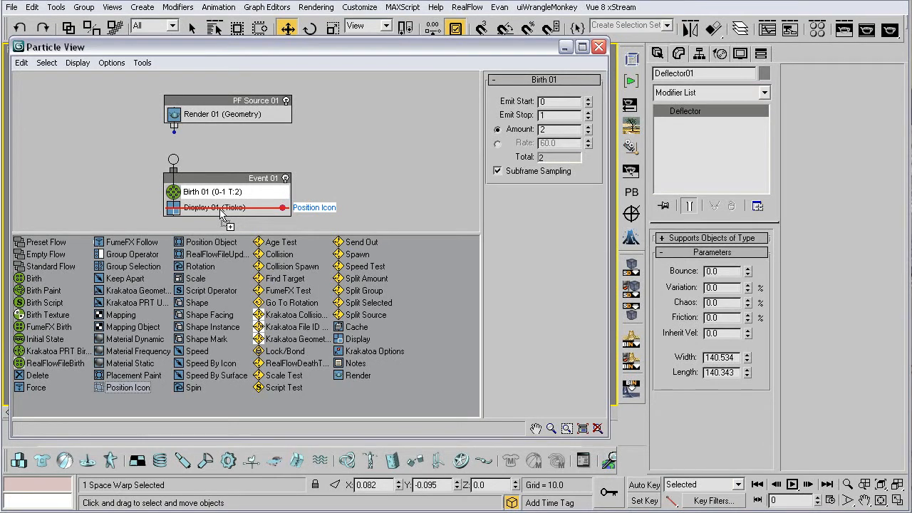
{"action": "left_click_drag", "start_coordinate": [220, 212], "coordinate": [220, 206]}
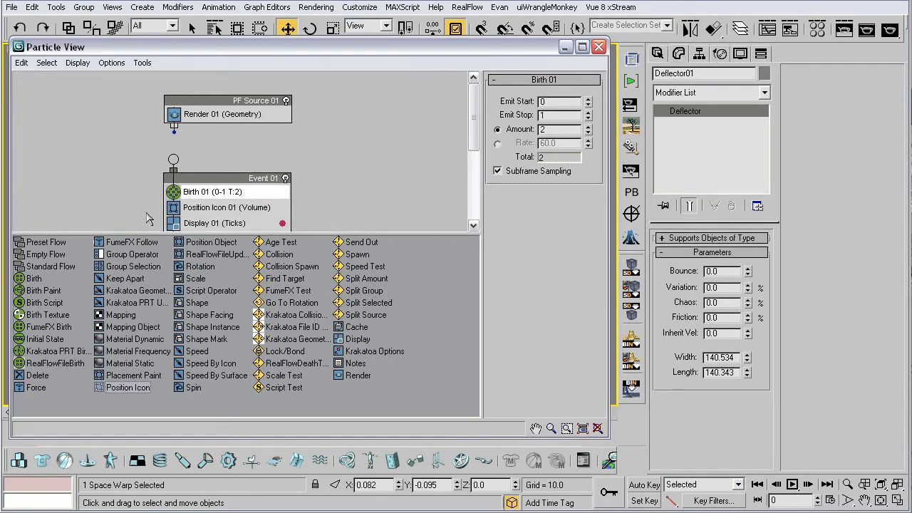
{"action": "middle_click_drag", "start_coordinate": [114, 181], "coordinate": [107, 128]}
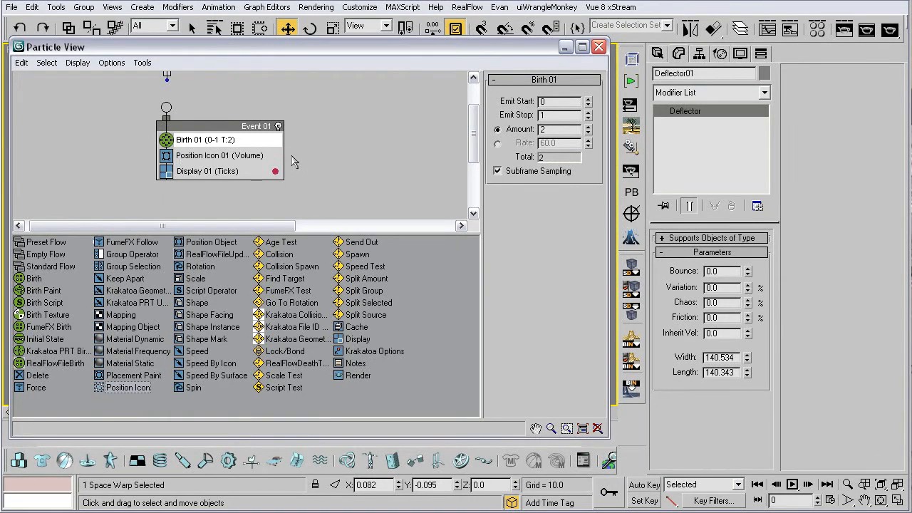
Enable Inherit Emitter Movement for the Position Icon operator, check its multiplier, and disable the option again.
{"action": "left_click", "coordinate": [218, 156]}
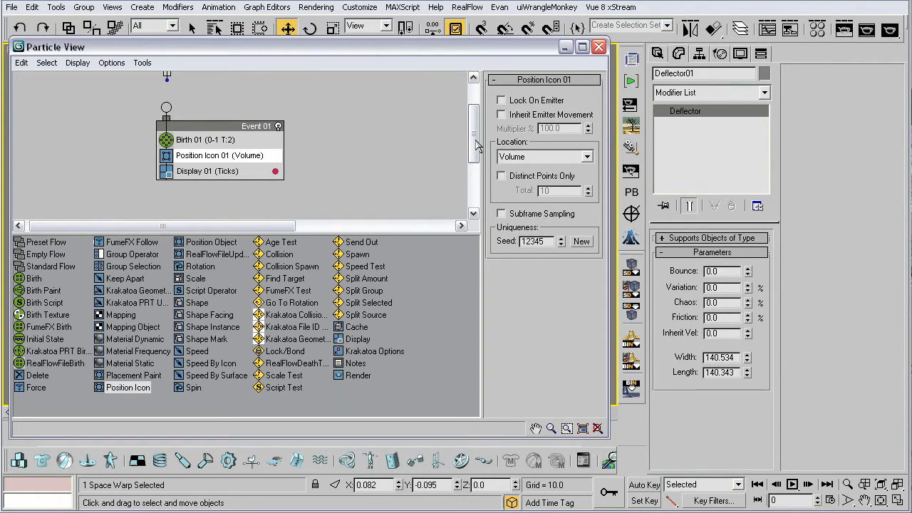
{"action": "left_click", "coordinate": [501, 114]}
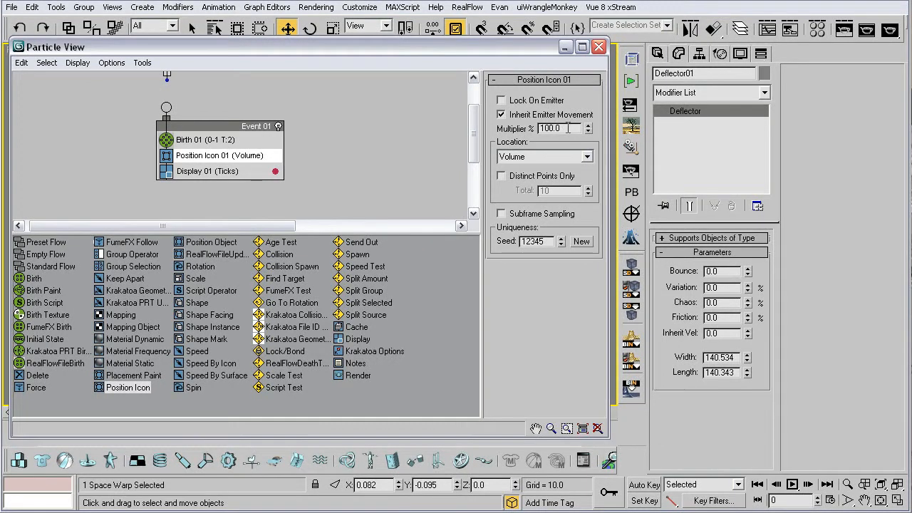
{"action": "left_click_drag", "start_coordinate": [559, 128], "coordinate": [508, 133]}
{"action": "left_click", "coordinate": [579, 127]}
{"action": "left_click", "coordinate": [501, 116]}
Examine the Location options of the Position Icon operator, keeping Volume as the choice.
{"action": "left_click", "coordinate": [529, 158]}
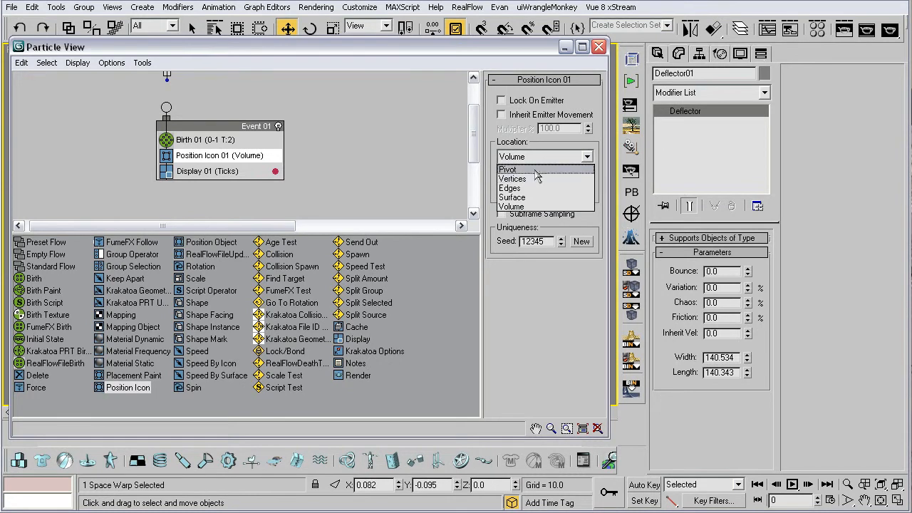
{"action": "left_click", "coordinate": [520, 147]}
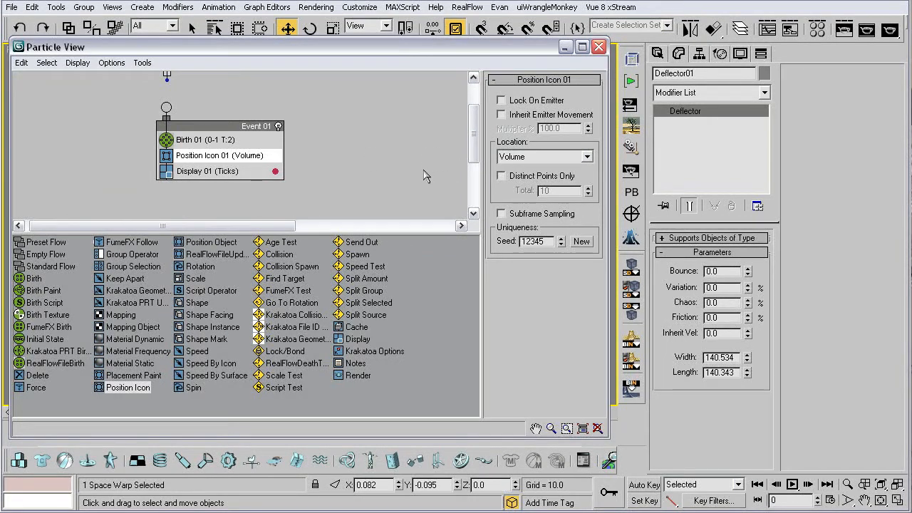
{"action": "left_click", "coordinate": [514, 157]}
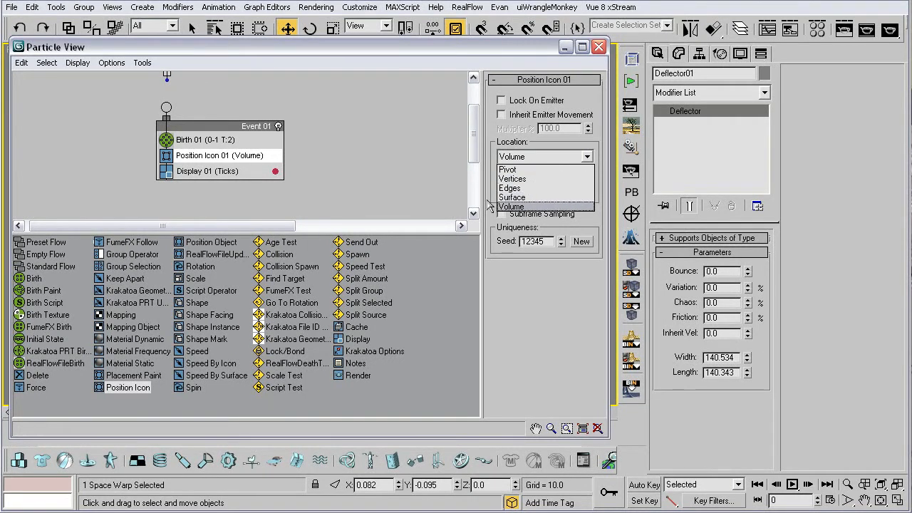
{"action": "left_click", "coordinate": [523, 298]}
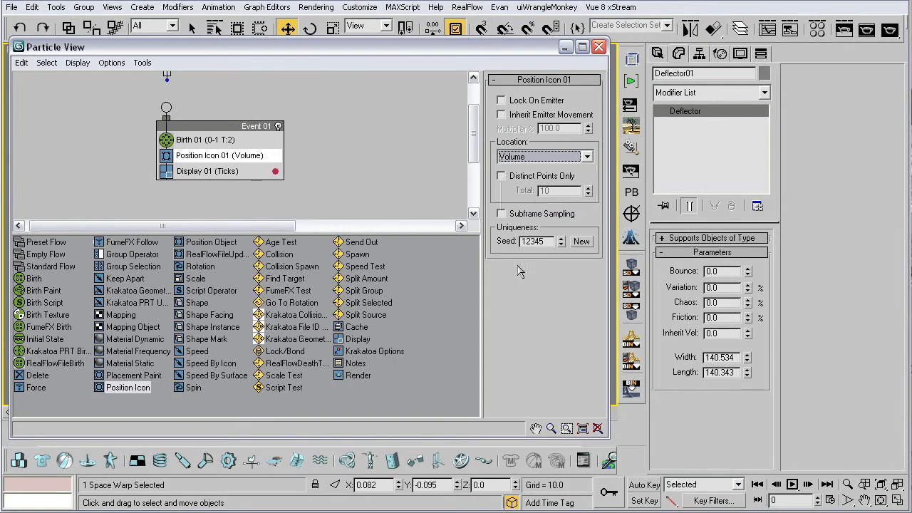
{"action": "left_click", "coordinate": [541, 158]}
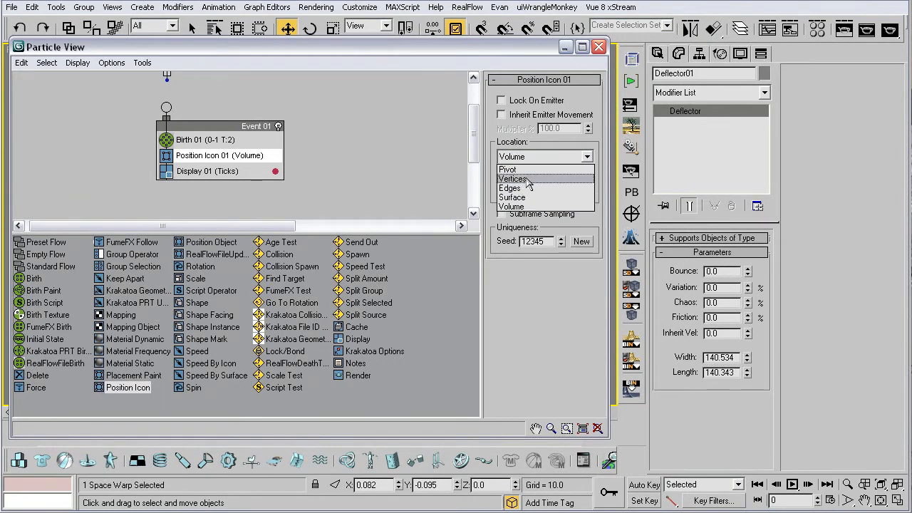
{"action": "left_click", "coordinate": [517, 206]}
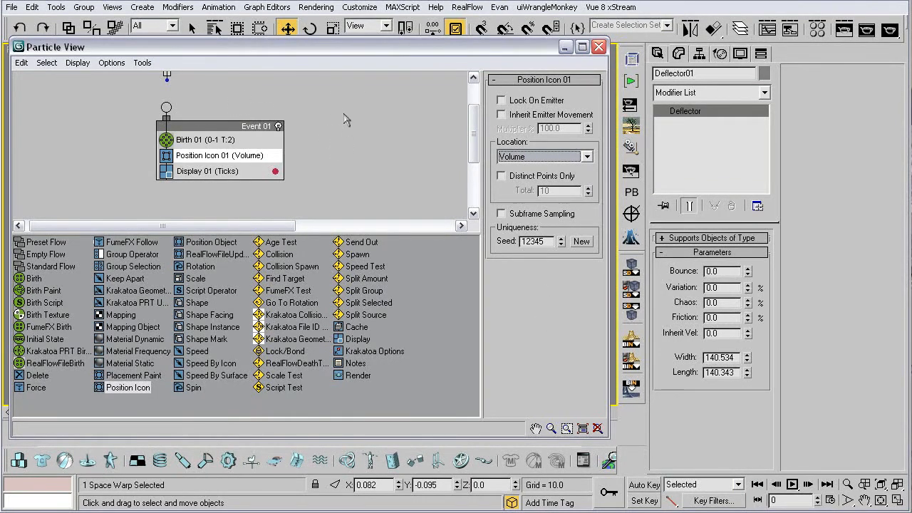
Wire PF Source 01 to Event 01, close Particle View, and scrub the timeline to check the particles.
{"action": "middle_click_drag", "start_coordinate": [343, 156], "coordinate": [341, 161]}
{"action": "left_click", "coordinate": [165, 95]}
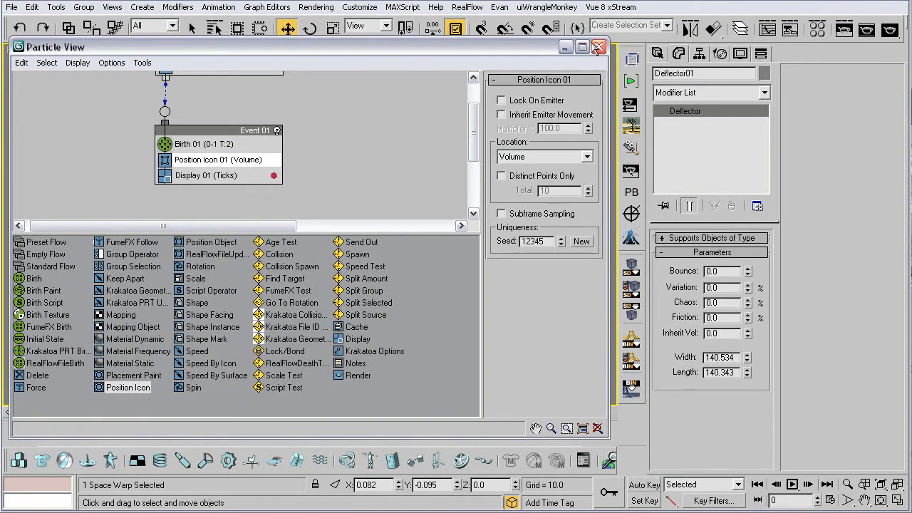
{"action": "left_click", "coordinate": [598, 47]}
{"action": "left_click_drag", "start_coordinate": [106, 413], "coordinate": [9, 422]}
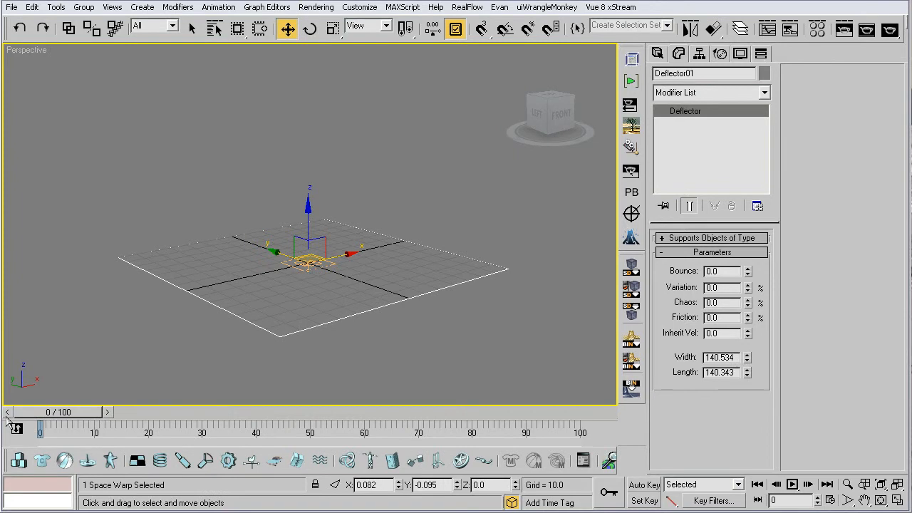
Reopen Particle View, set the Birth operator's Emit Stop to 71 and Amount to 86, and close the window.
{"action": "key", "text": "6"}
{"action": "left_click", "coordinate": [124, 186]}
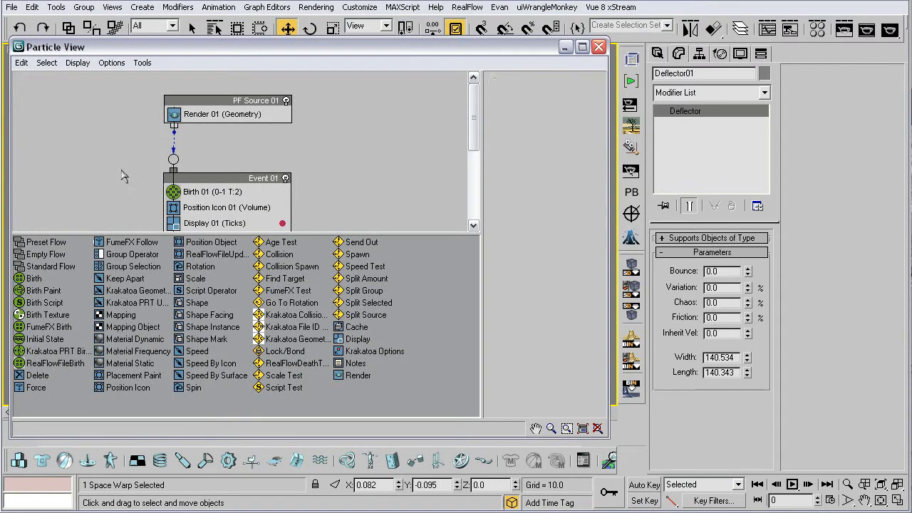
{"action": "middle_click_drag", "start_coordinate": [122, 180], "coordinate": [107, 135]}
{"action": "middle_click_drag", "start_coordinate": [100, 185], "coordinate": [108, 170]}
{"action": "left_click", "coordinate": [216, 140]}
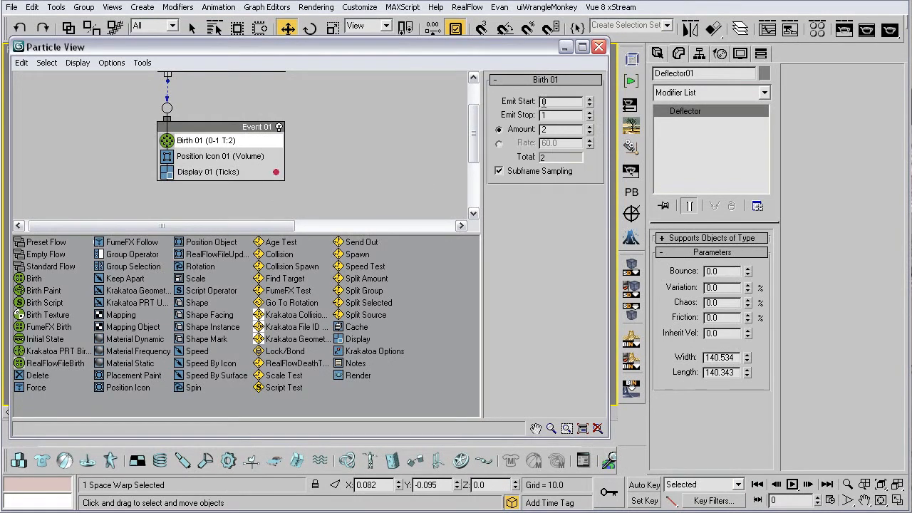
{"action": "left_click_drag", "start_coordinate": [589, 115], "coordinate": [590, 102]}
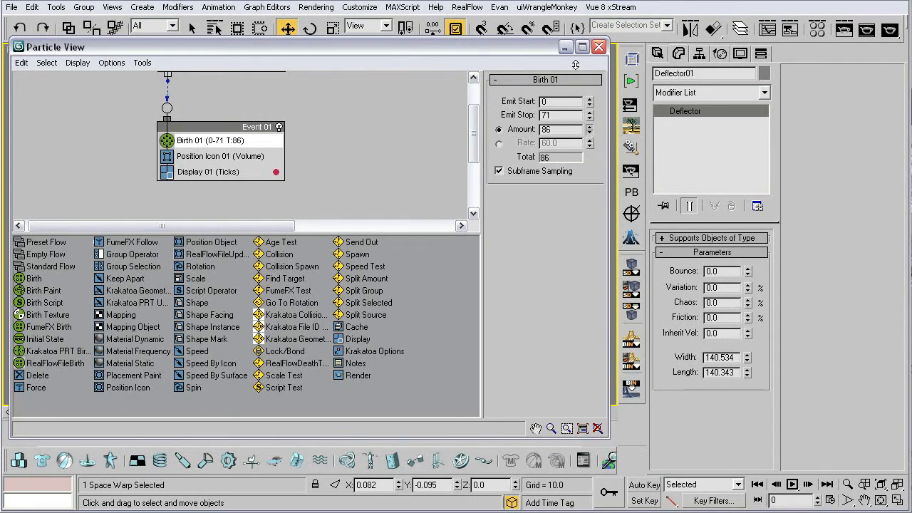
{"action": "left_click", "coordinate": [599, 47]}
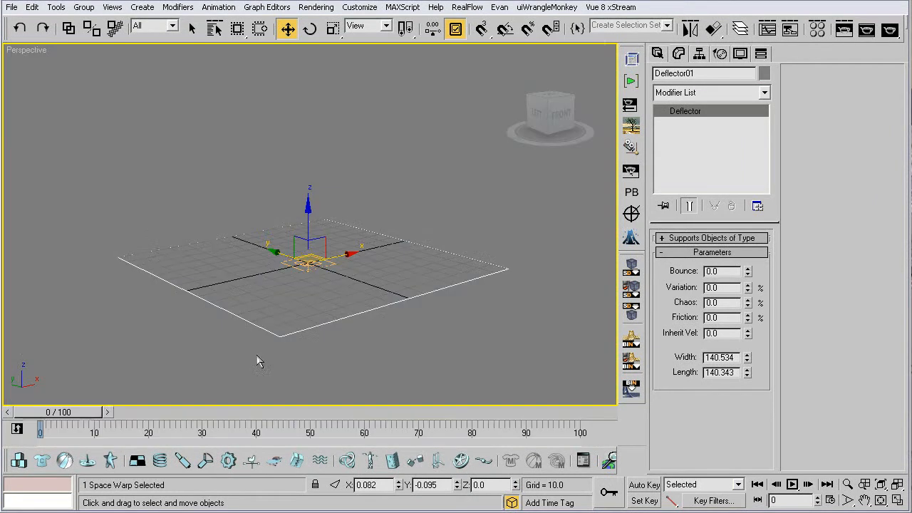
Scrub the timeline to frame 25 and inspect the particles around the emitter icon up close.
{"action": "left_click_drag", "start_coordinate": [71, 412], "coordinate": [196, 412]}
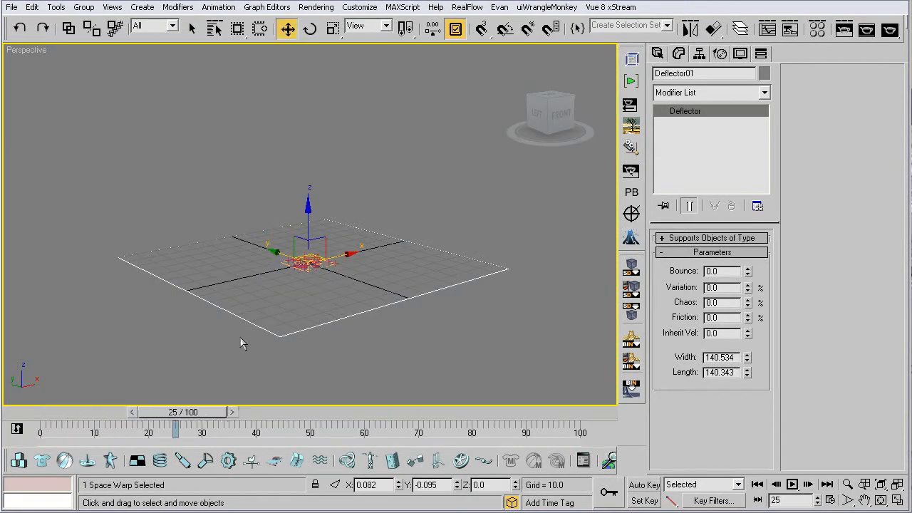
{"action": "scroll", "coordinate": [239, 339], "scroll_direction": "up", "scroll_amount": 2}
{"action": "scroll", "coordinate": [238, 342], "scroll_direction": "up", "scroll_amount": 1}
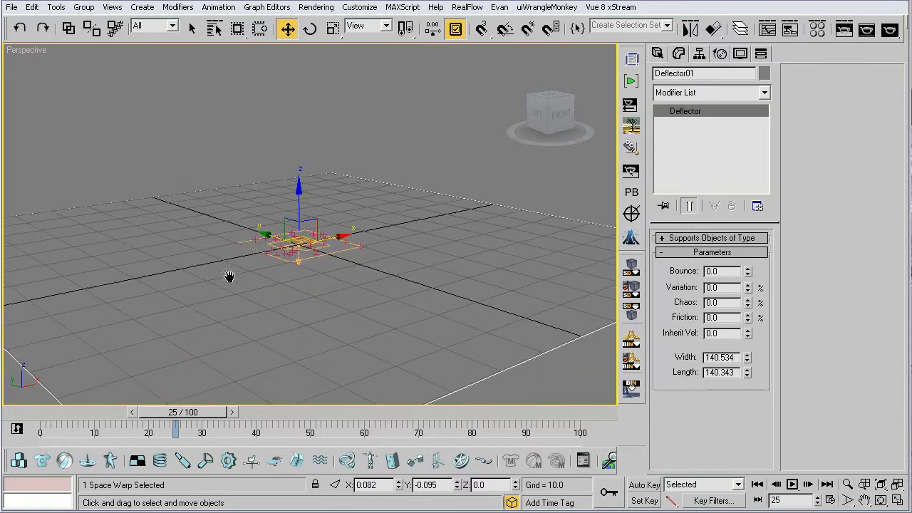
From frame 0, set the Birth operator's Emit Stop to 5 and Amount to 32, close Particle View, and scrub to frame 30.
{"action": "left_click_drag", "start_coordinate": [191, 420], "coordinate": [14, 436]}
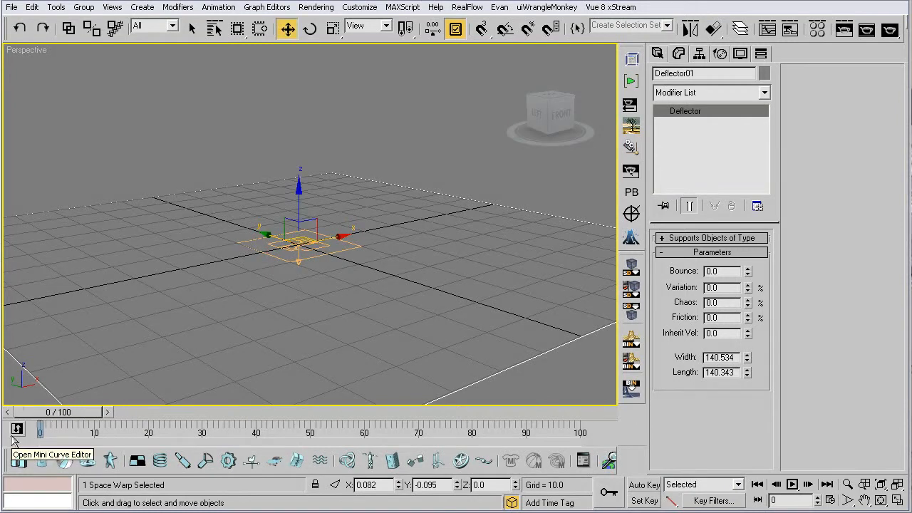
{"action": "key", "text": "6"}
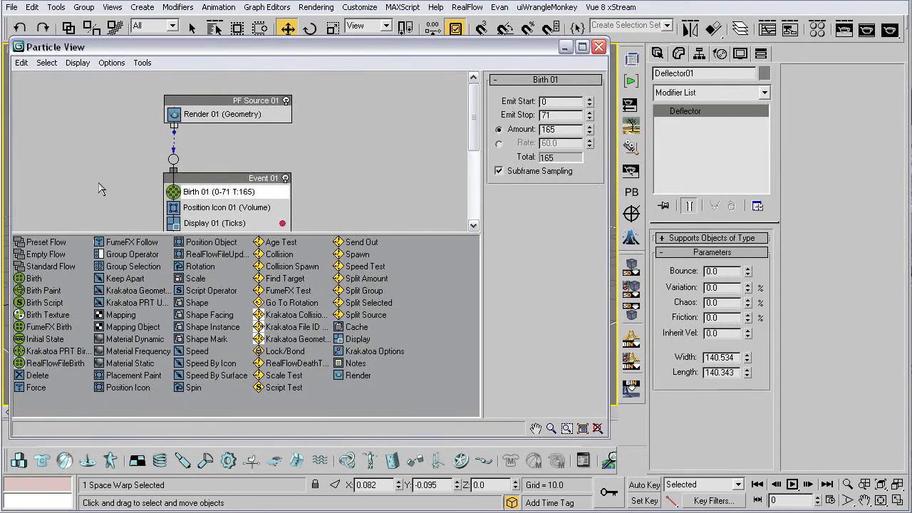
{"action": "middle_click_drag", "start_coordinate": [101, 186], "coordinate": [100, 155]}
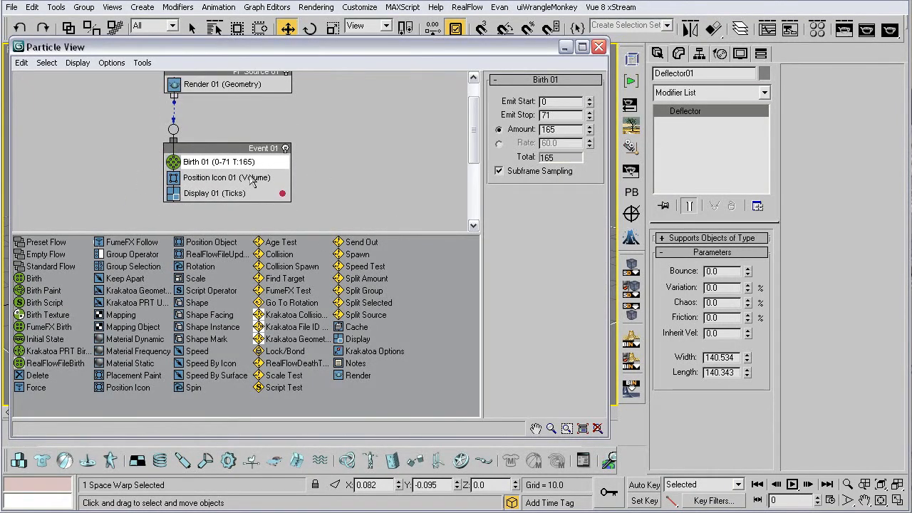
{"action": "left_click_drag", "start_coordinate": [563, 113], "coordinate": [438, 116]}
{"action": "type", "text": "5"}
{"action": "key", "text": "Tab"}
{"action": "type", "text": "32"}
{"action": "left_click", "coordinate": [599, 46]}
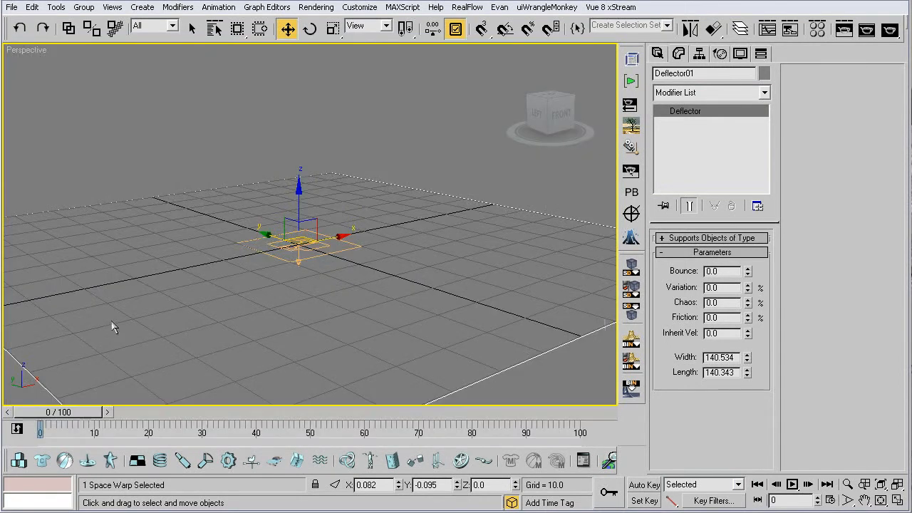
{"action": "left_click_drag", "start_coordinate": [55, 418], "coordinate": [206, 416]}
Reopen Particle View, set the Birth operator's Emit Stop and Amount both to 1, and close the window.
{"action": "key", "text": "6"}
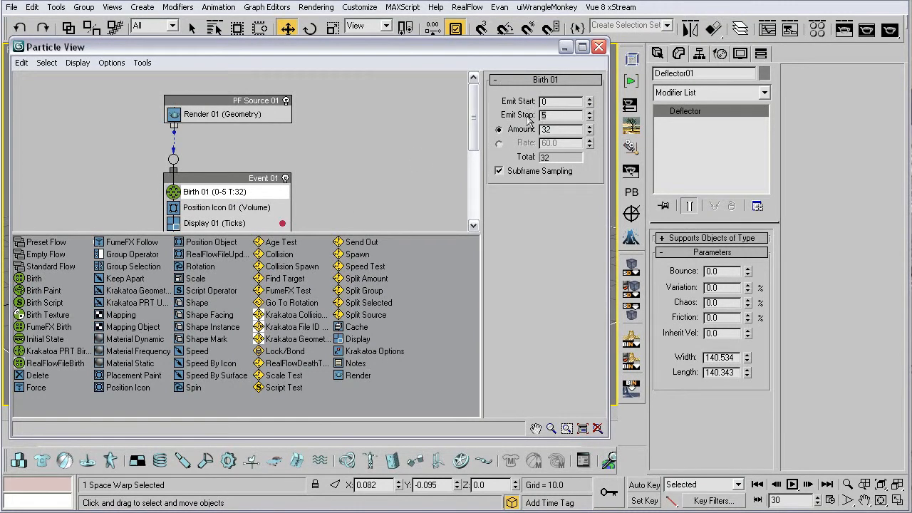
{"action": "key", "text": "Tab"}
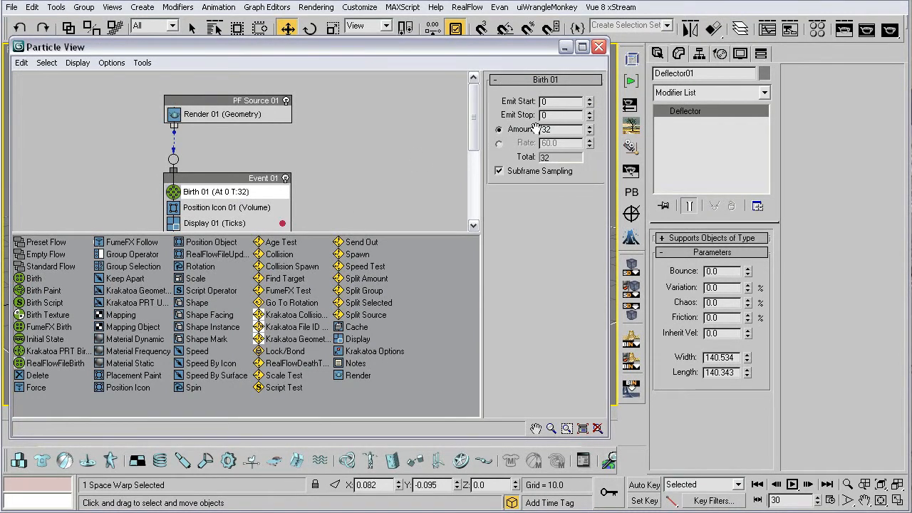
{"action": "type", "text": "2"}
{"action": "type", "text": "1"}
{"action": "left_click", "coordinate": [599, 47]}
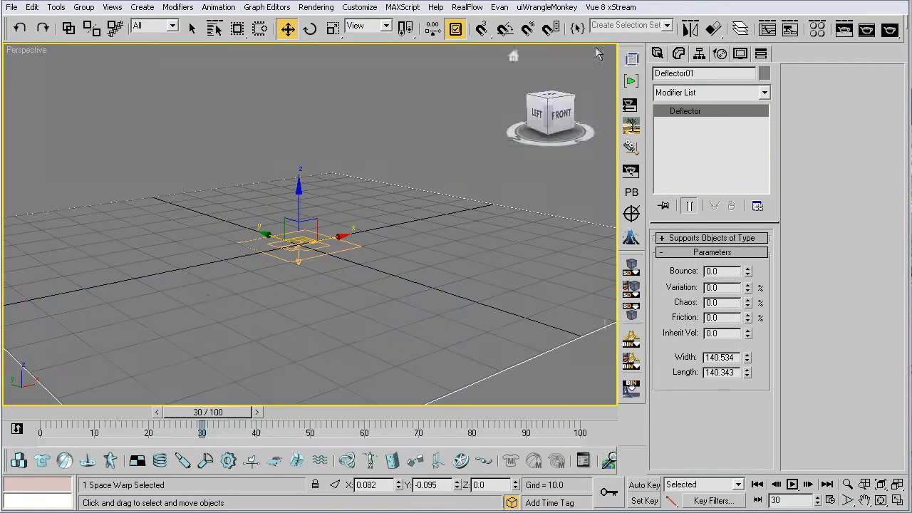
Return the timeline to frame 0 and inspect the emitter area up close, briefly checking the flow in Particle View.
{"action": "left_click_drag", "start_coordinate": [196, 411], "coordinate": [44, 413]}
{"action": "scroll", "coordinate": [201, 308], "scroll_direction": "up", "scroll_amount": 3}
{"action": "key", "text": "w"}
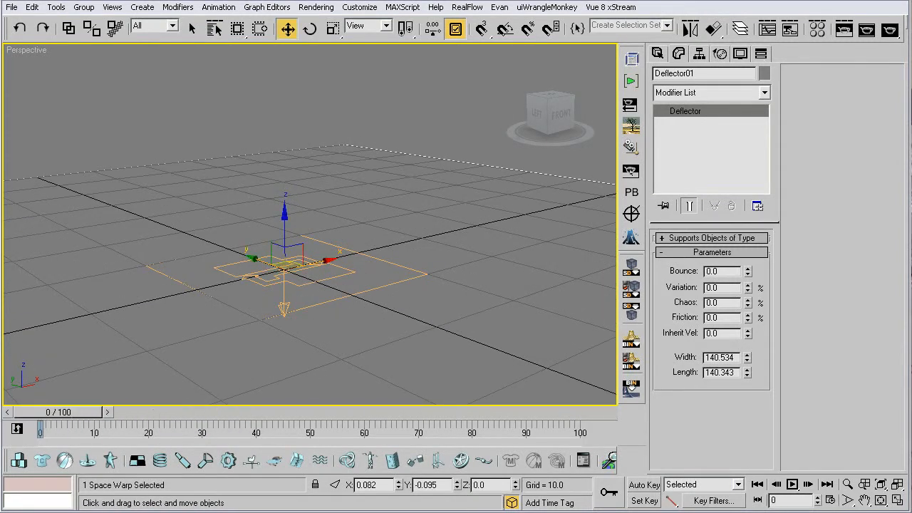
{"action": "key", "text": "6"}
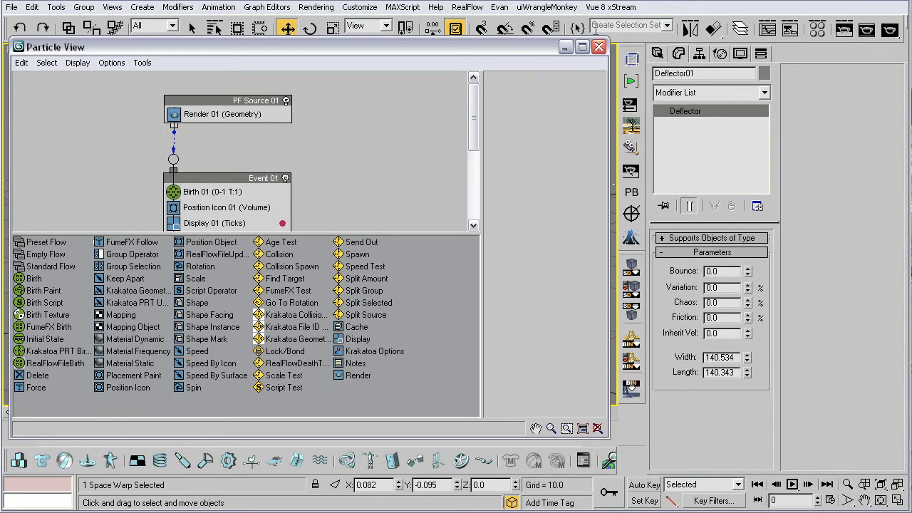
{"action": "left_click", "coordinate": [599, 46]}
{"action": "mouse_move", "coordinate": [48, 412]}
{"action": "left_mouse_down"}
{"action": "mouse_move", "coordinate": [159, 420]}
{"action": "mouse_move", "coordinate": [43, 421]}
{"action": "left_mouse_up"}
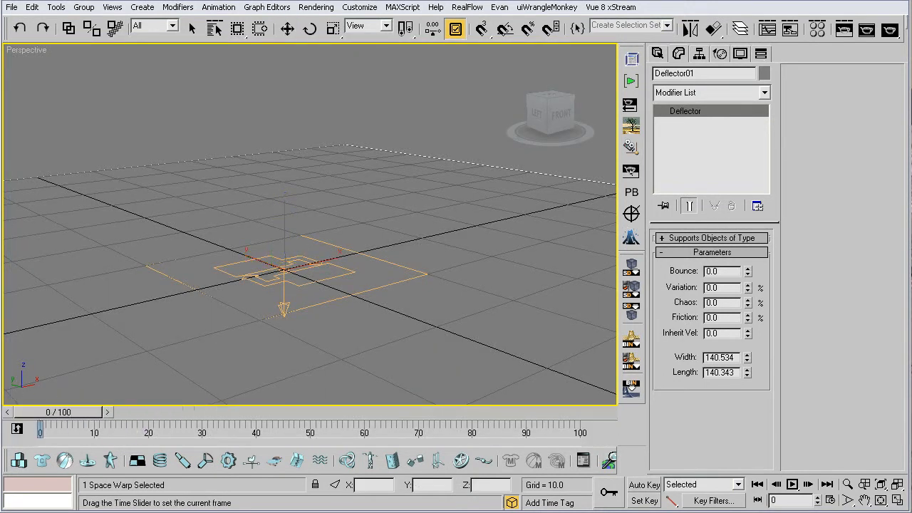
{"action": "key", "text": "w"}
Move Particle View aside to uncover the viewport and set the Birth operator's Emit Stop to 3 and Amount to 5.
{"action": "key", "text": "6"}
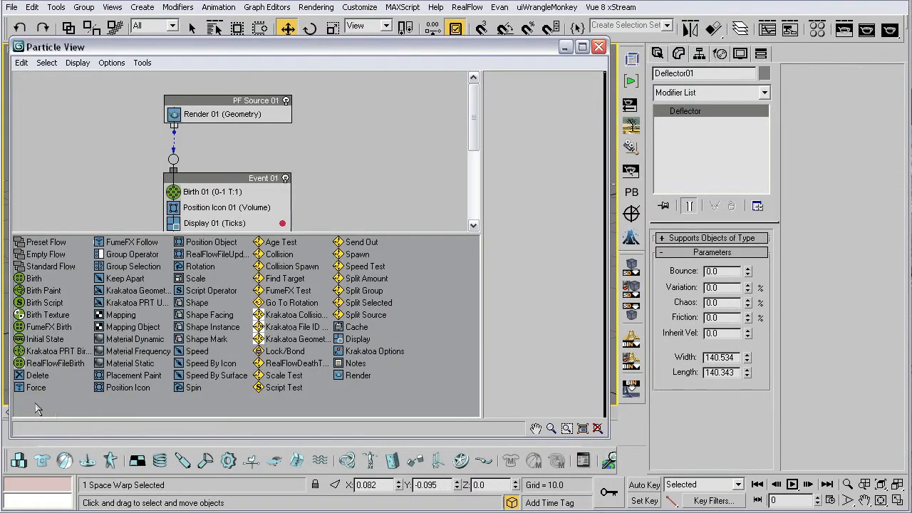
{"action": "scroll", "coordinate": [86, 177], "scroll_direction": "down", "scroll_amount": 2}
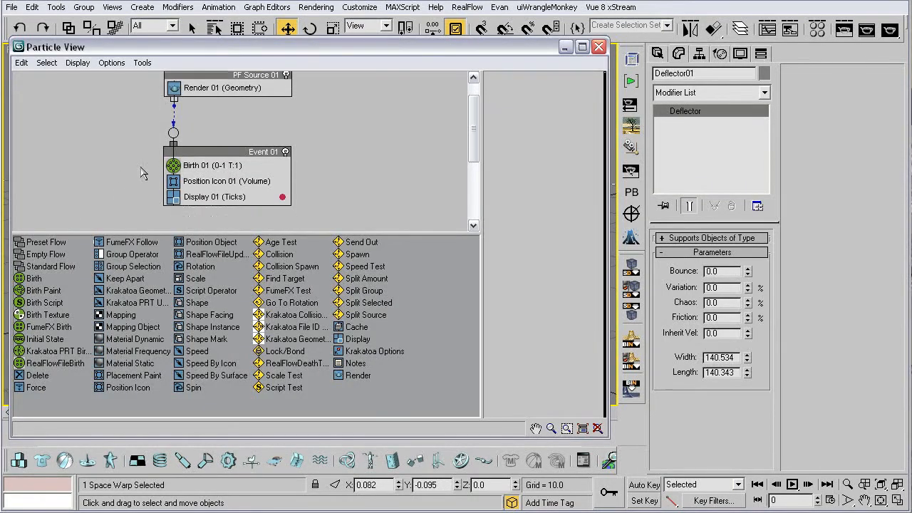
{"action": "left_click", "coordinate": [198, 183]}
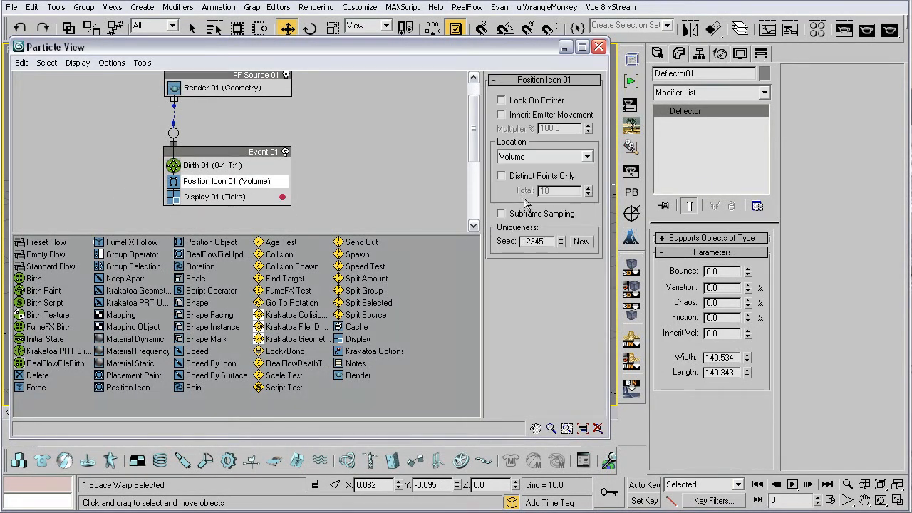
{"action": "left_click", "coordinate": [253, 165]}
{"action": "left_click", "coordinate": [589, 126]}
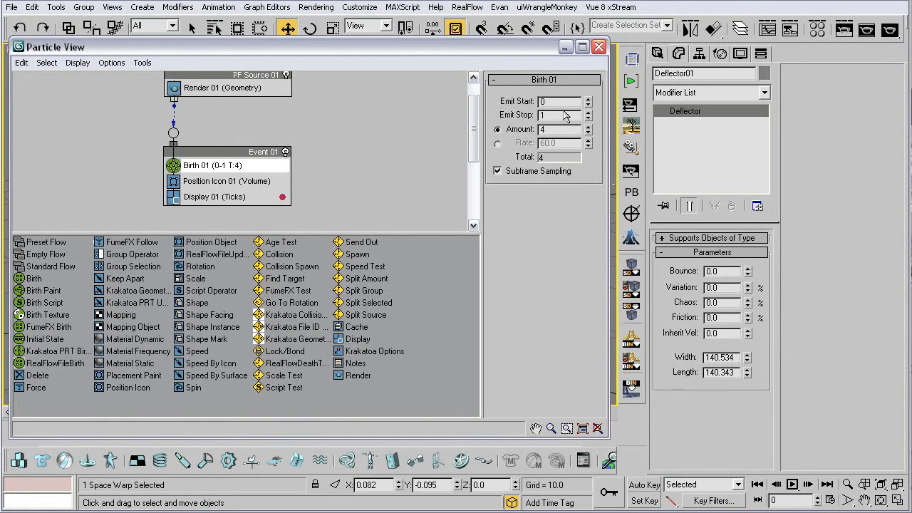
{"action": "left_click_drag", "start_coordinate": [468, 54], "coordinate": [881, 50]}
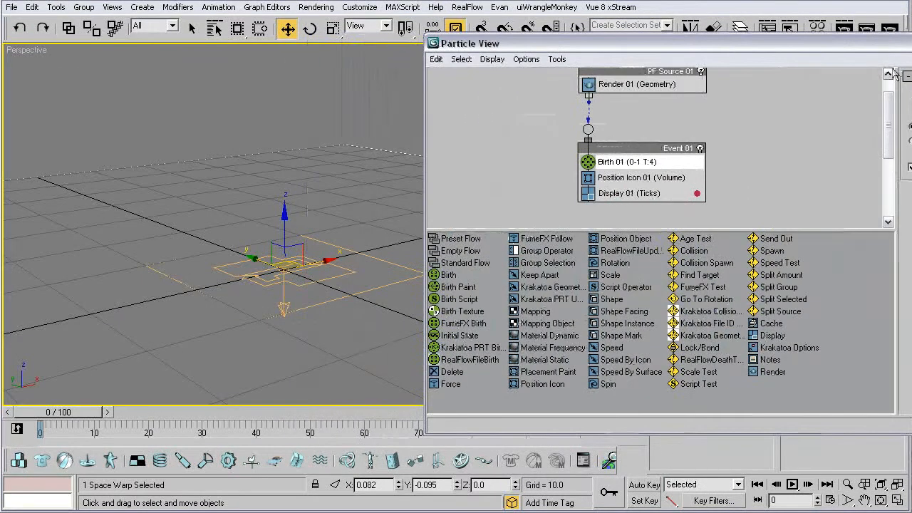
{"action": "left_click_drag", "start_coordinate": [911, 123], "coordinate": [911, 50]}
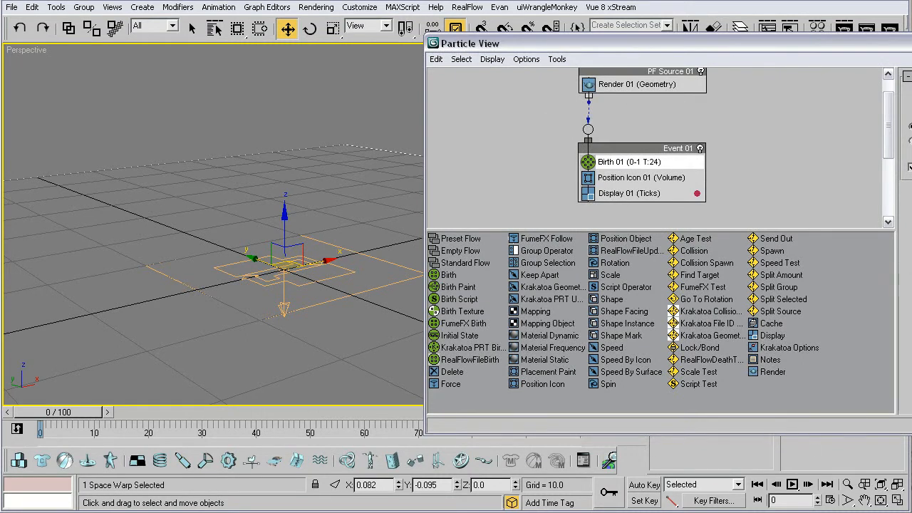
{"action": "left_click", "coordinate": [911, 106]}
Advance frame by frame to frame 5 to check the births, set the Birth Amount to 3, and close Particle View.
{"action": "left_click", "coordinate": [109, 412]}
{"action": "left_click", "coordinate": [114, 412]}
{"action": "left_click", "coordinate": [118, 412]}
{"action": "left_click", "coordinate": [125, 413]}
{"action": "left_click", "coordinate": [129, 413]}
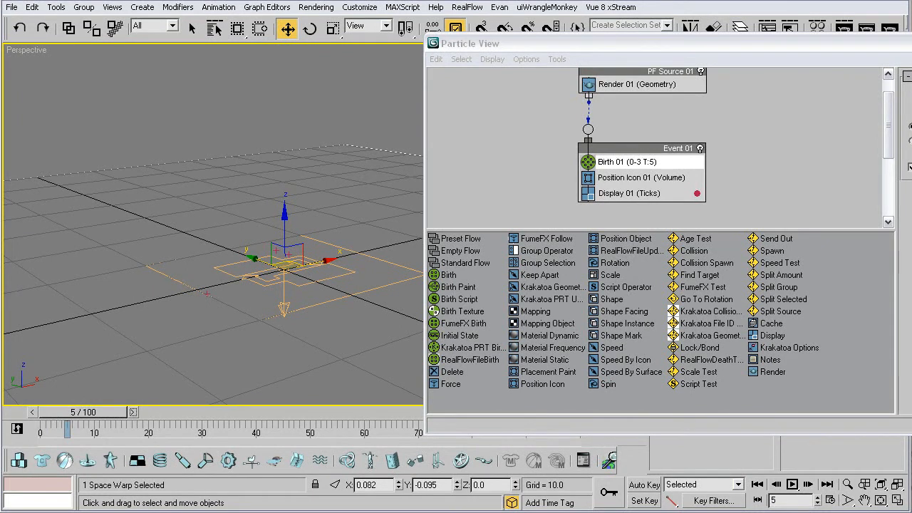
{"action": "left_click", "coordinate": [911, 129]}
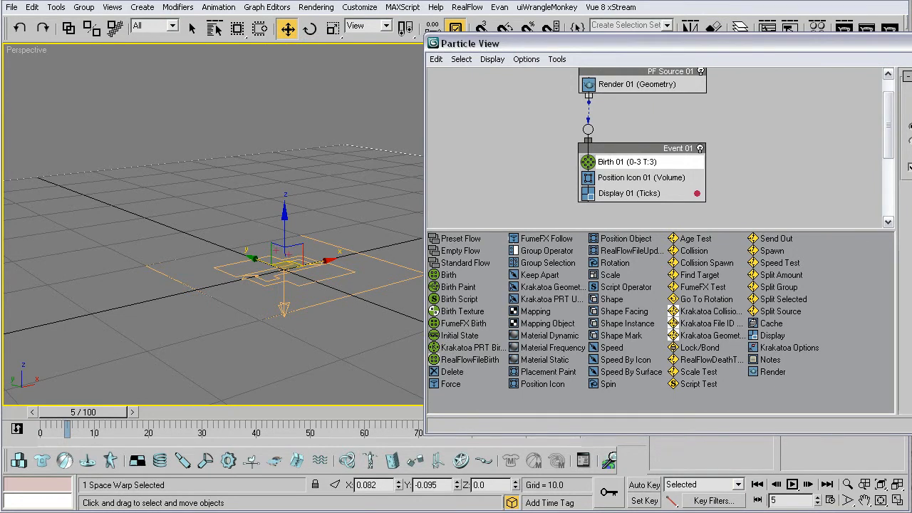
{"action": "key", "text": "6"}
Return to frame 0 and activate the Rotate tool with angle snapping on, viewing the emitter from its left side.
{"action": "middle_click_drag", "start_coordinate": [260, 237], "coordinate": [278, 248], "text": "alt"}
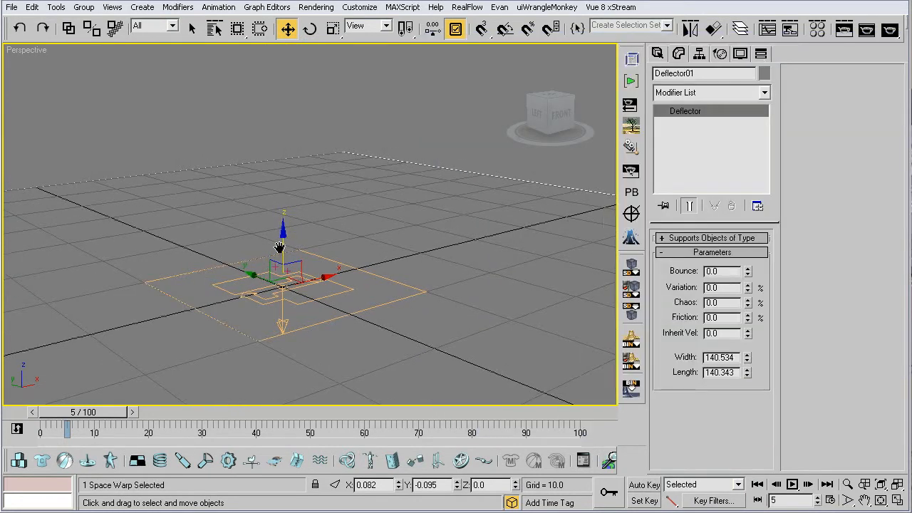
{"action": "left_click_drag", "start_coordinate": [78, 414], "coordinate": [44, 424]}
{"action": "scroll", "coordinate": [199, 244], "scroll_direction": "down", "scroll_amount": 5}
{"action": "mouse_move", "coordinate": [282, 252]}
{"action": "middle_mouse_down"}
{"action": "mouse_move", "coordinate": [260, 272]}
{"action": "mouse_move", "coordinate": [274, 251]}
{"action": "middle_mouse_up"}
{"action": "scroll", "coordinate": [258, 273], "scroll_direction": "up", "scroll_amount": 2}
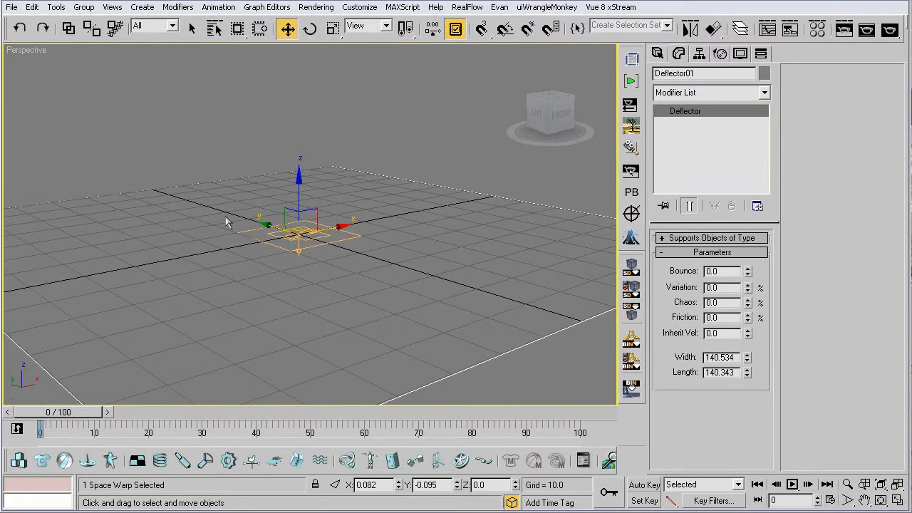
{"action": "key", "text": "e"}
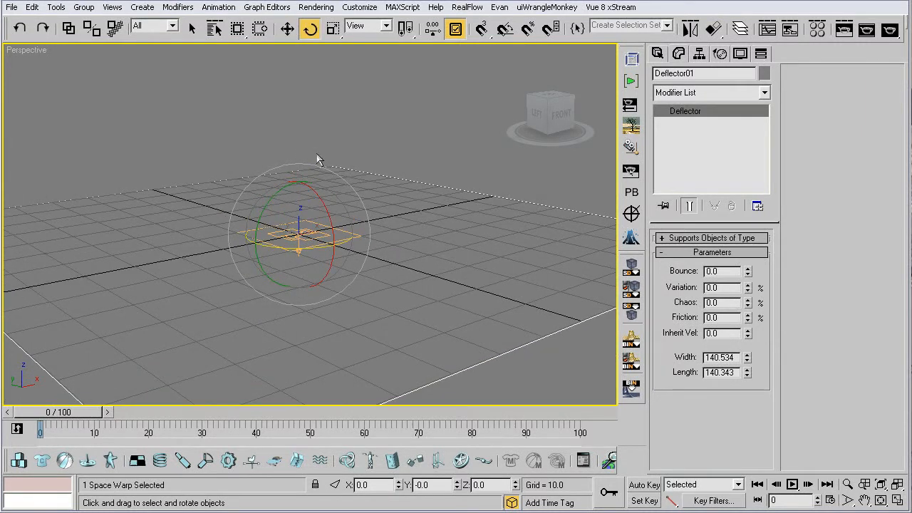
{"action": "left_click", "coordinate": [506, 32]}
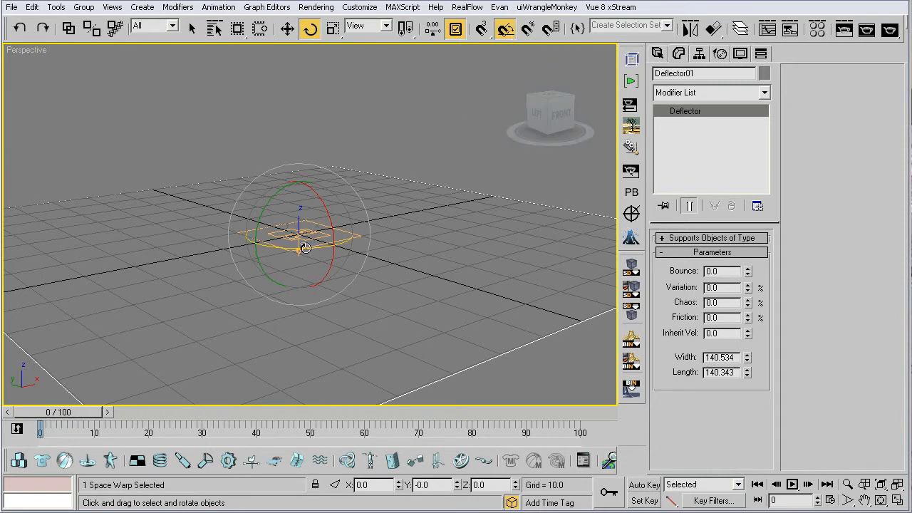
{"action": "middle_click_drag", "start_coordinate": [225, 244], "coordinate": [277, 258], "text": "alt"}
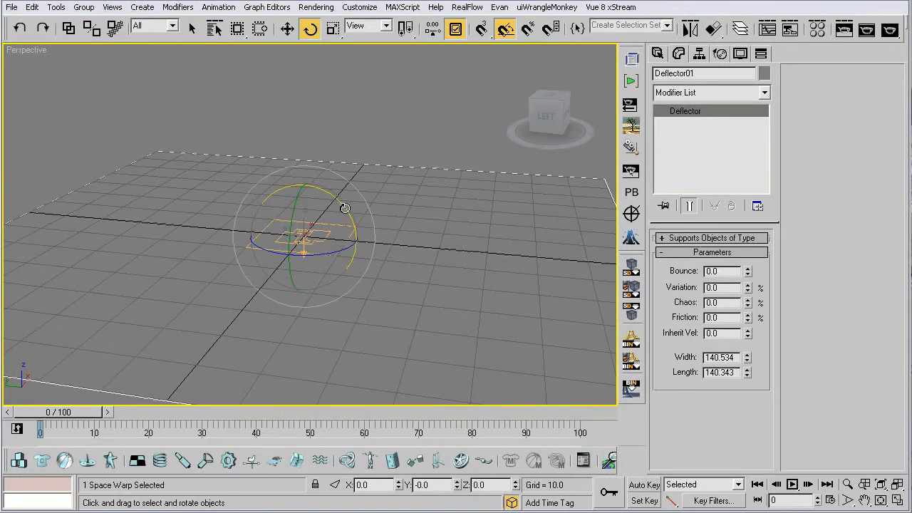
{"action": "left_click_drag", "start_coordinate": [344, 205], "coordinate": [273, 115]}
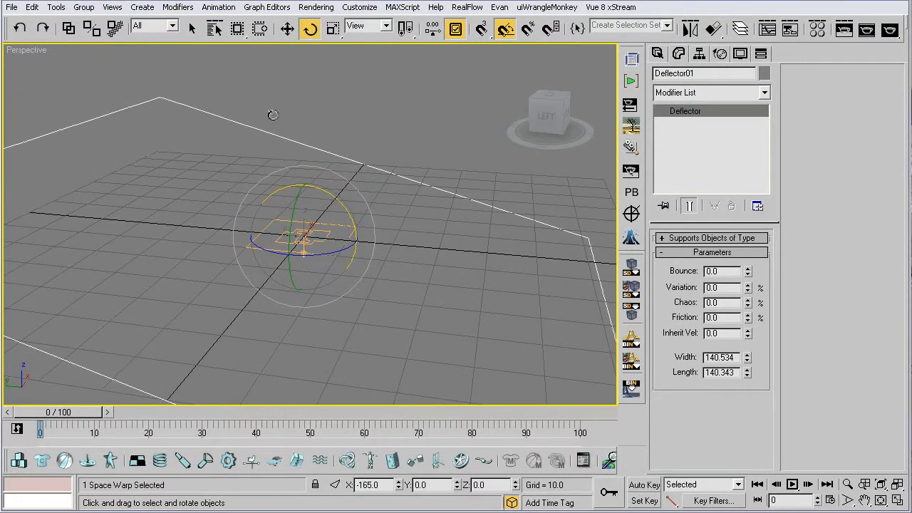
{"action": "key", "text": "ctrl+z"}
{"action": "right_click", "coordinate": [230, 194]}
{"action": "left_click", "coordinate": [207, 213]}
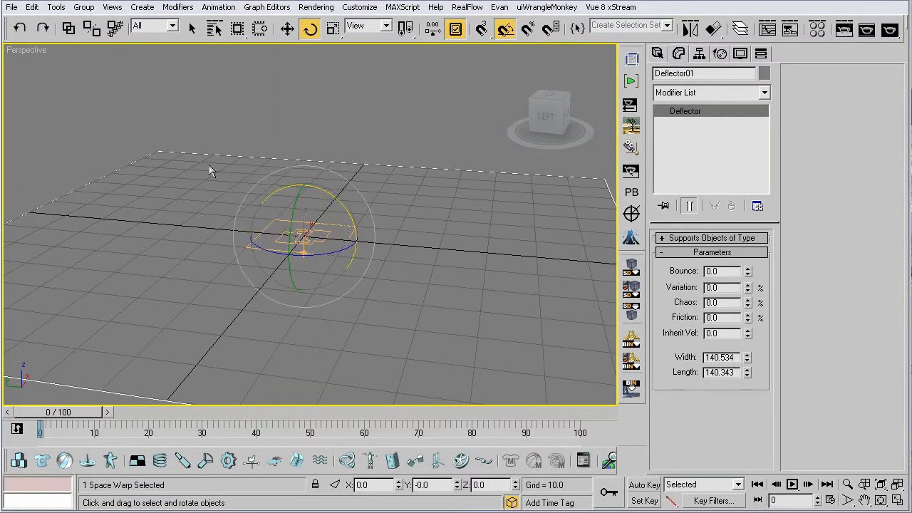
{"action": "left_click", "coordinate": [207, 219]}
Select the two emitter objects together and rotate them -135 degrees about the X axis.
{"action": "left_click_drag", "start_coordinate": [241, 182], "coordinate": [428, 332]}
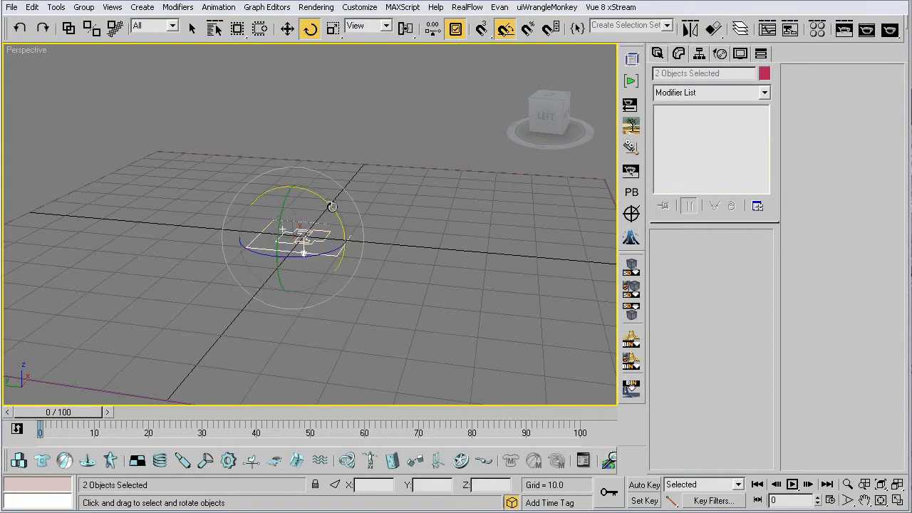
{"action": "left_click_drag", "start_coordinate": [332, 206], "coordinate": [247, 144]}
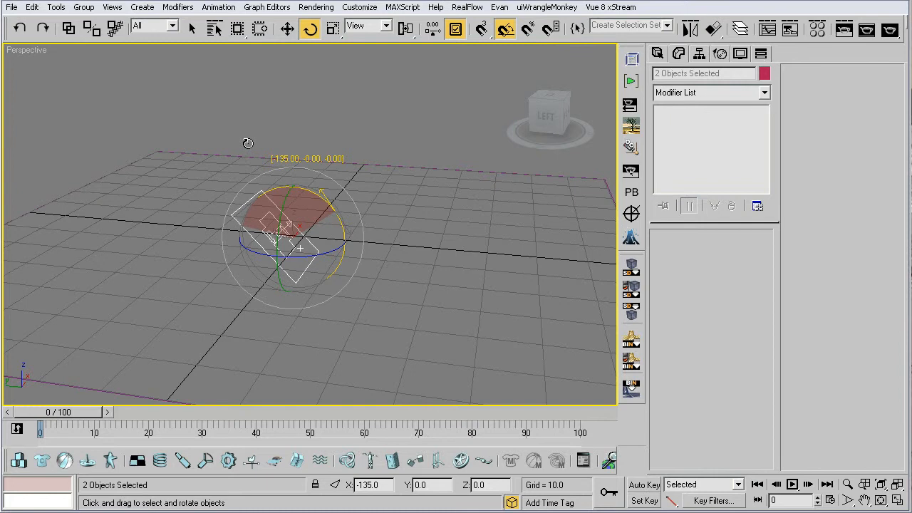
{"action": "left_click_drag", "start_coordinate": [247, 143], "coordinate": [247, 143]}
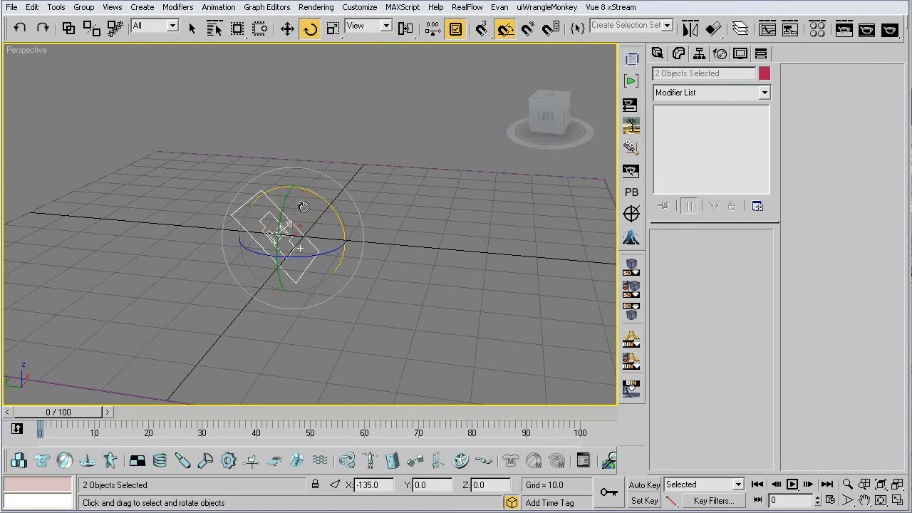
Switch the reference coordinate system to Local and scale the two emitter objects to 21 percent in X and Y.
{"action": "key", "text": "r"}
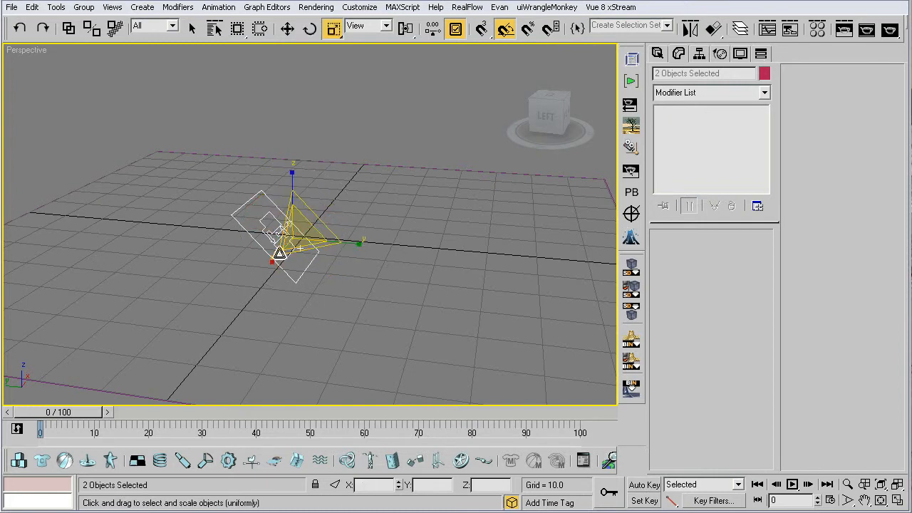
{"action": "left_click", "coordinate": [377, 27]}
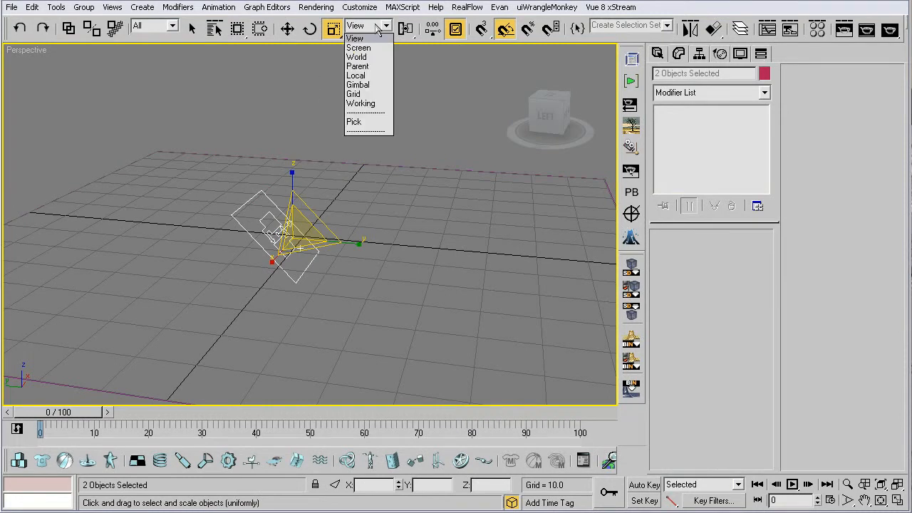
{"action": "left_click", "coordinate": [367, 75]}
{"action": "left_click_drag", "start_coordinate": [277, 237], "coordinate": [429, 309]}
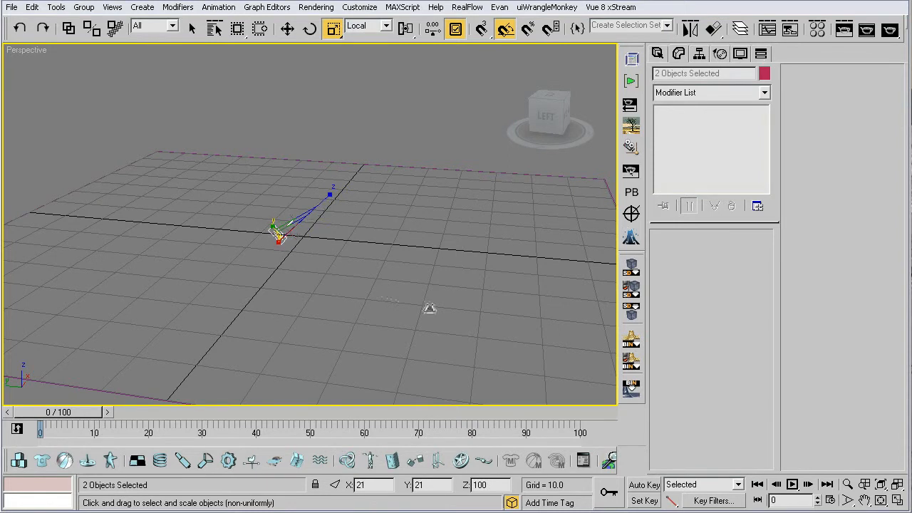
{"action": "scroll", "coordinate": [253, 238], "scroll_direction": "up", "scroll_amount": 2}
{"action": "middle_click_drag", "start_coordinate": [253, 238], "coordinate": [276, 233]}
{"action": "scroll", "coordinate": [245, 239], "scroll_direction": "up", "scroll_amount": 4}
{"action": "scroll", "coordinate": [350, 247], "scroll_direction": "up", "scroll_amount": 3}
{"action": "scroll", "coordinate": [275, 233], "scroll_direction": "down", "scroll_amount": 2}
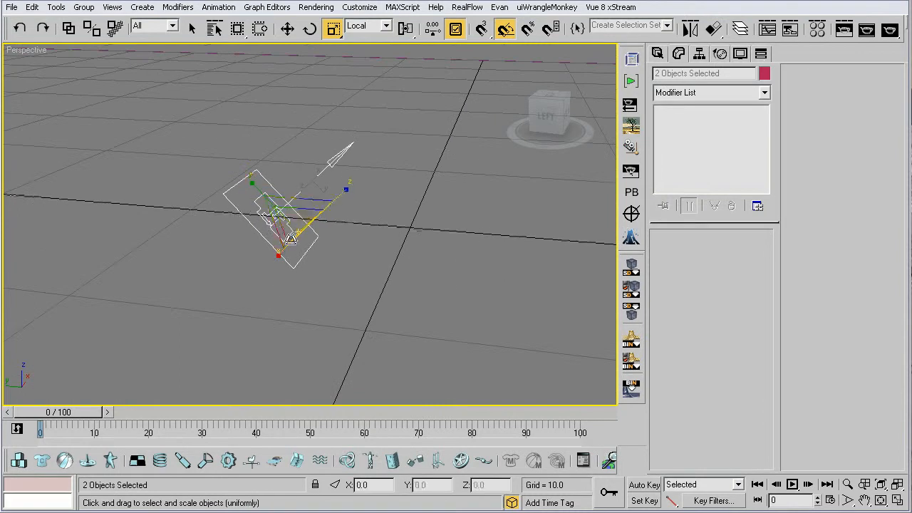
Clear the selection and examine the emitter icon's size and tilt against the whole deflector plane.
{"action": "right_click", "coordinate": [207, 180]}
{"action": "left_click", "coordinate": [218, 216]}
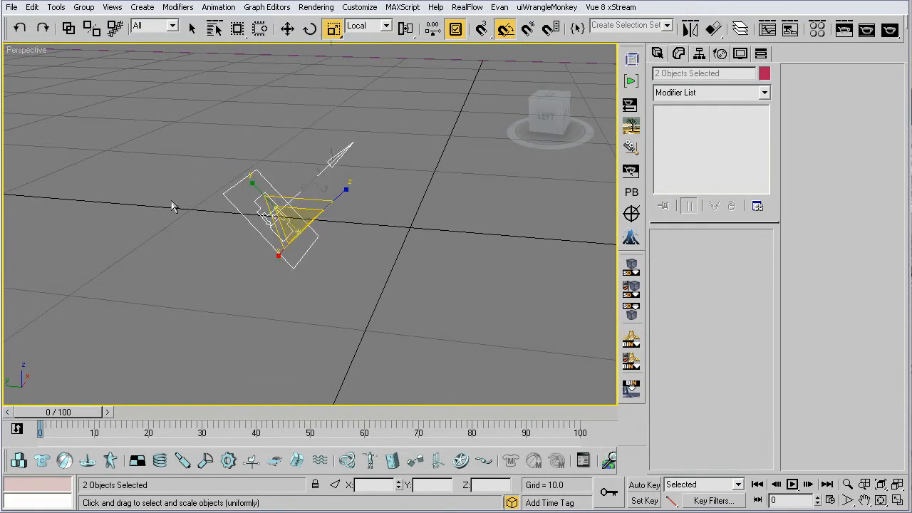
{"action": "left_click", "coordinate": [200, 122]}
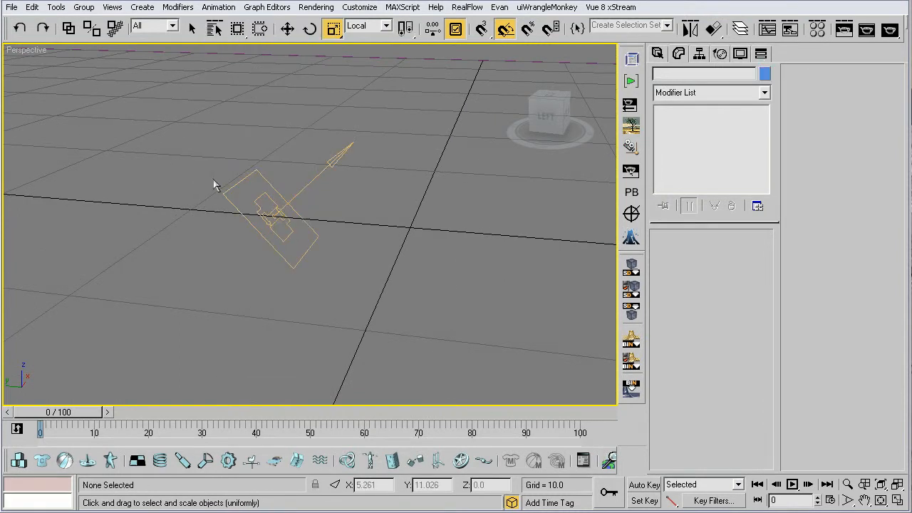
{"action": "key", "text": "q"}
{"action": "mouse_move", "coordinate": [46, 421]}
{"action": "left_mouse_down"}
{"action": "mouse_move", "coordinate": [271, 421]}
{"action": "mouse_move", "coordinate": [46, 420]}
{"action": "left_mouse_up"}
{"action": "key", "text": "r"}
{"action": "scroll", "coordinate": [240, 240], "scroll_direction": "down", "scroll_amount": 6}
{"action": "middle_click_drag", "start_coordinate": [239, 240], "coordinate": [251, 261]}
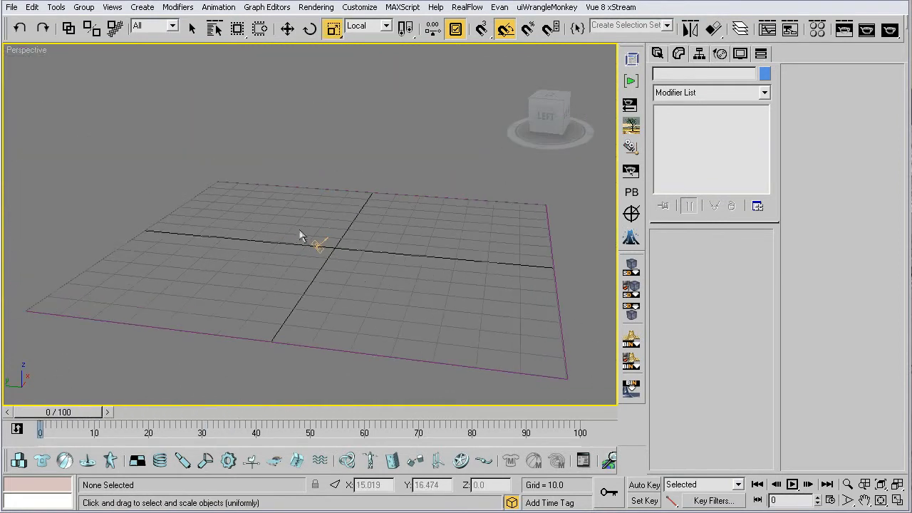
Select both emitter objects and move them outward along Y past the deflector's edge and up in Z above its plane.
{"action": "left_click_drag", "start_coordinate": [291, 235], "coordinate": [362, 278]}
{"action": "key", "text": "w"}
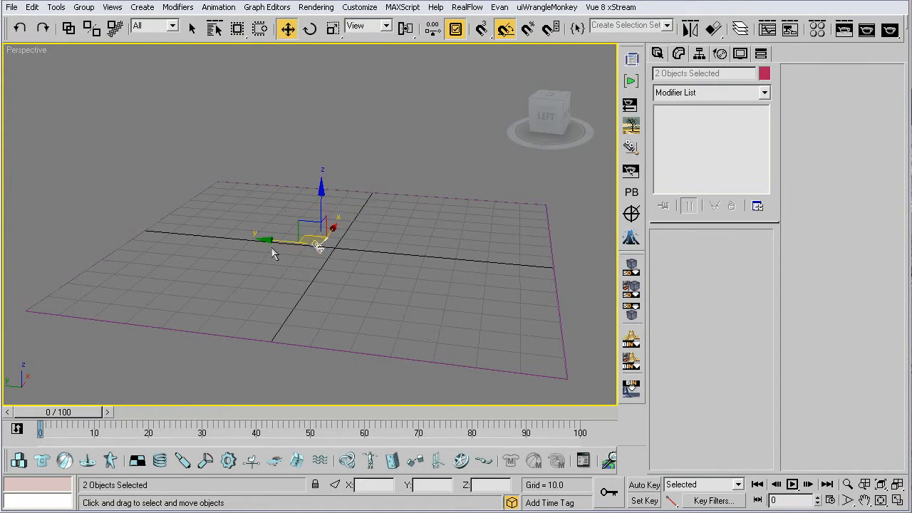
{"action": "left_click_drag", "start_coordinate": [271, 249], "coordinate": [91, 237]}
{"action": "left_click_drag", "start_coordinate": [121, 171], "coordinate": [121, 135]}
Adjust the emitter's X position against the deflector, shift it slightly back outward along Y, and clear the selection.
{"action": "middle_click_drag", "start_coordinate": [235, 185], "coordinate": [189, 193], "text": "alt"}
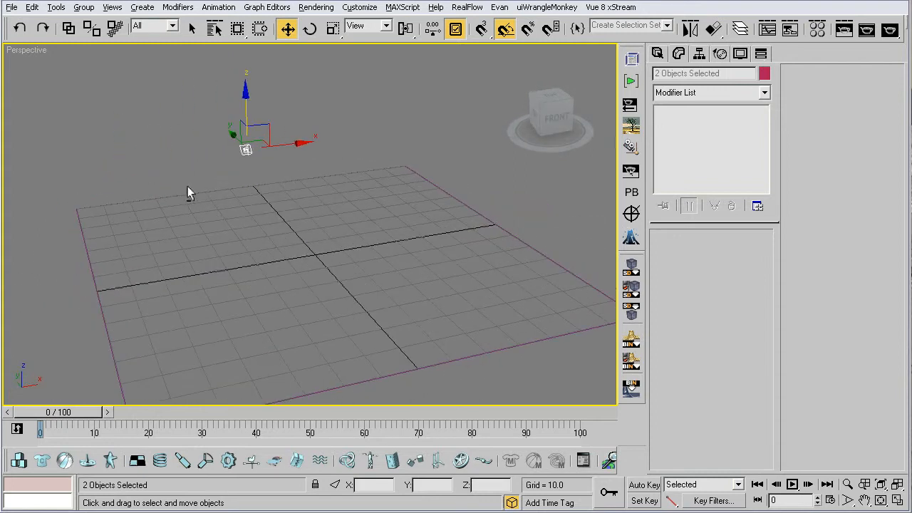
{"action": "mouse_move", "coordinate": [293, 144]}
{"action": "left_mouse_down"}
{"action": "mouse_move", "coordinate": [320, 143]}
{"action": "mouse_move", "coordinate": [302, 145]}
{"action": "left_mouse_up"}
{"action": "middle_click_drag", "start_coordinate": [324, 187], "coordinate": [283, 227], "text": "alt"}
{"action": "middle_click_drag", "start_coordinate": [177, 208], "coordinate": [301, 241], "text": "alt"}
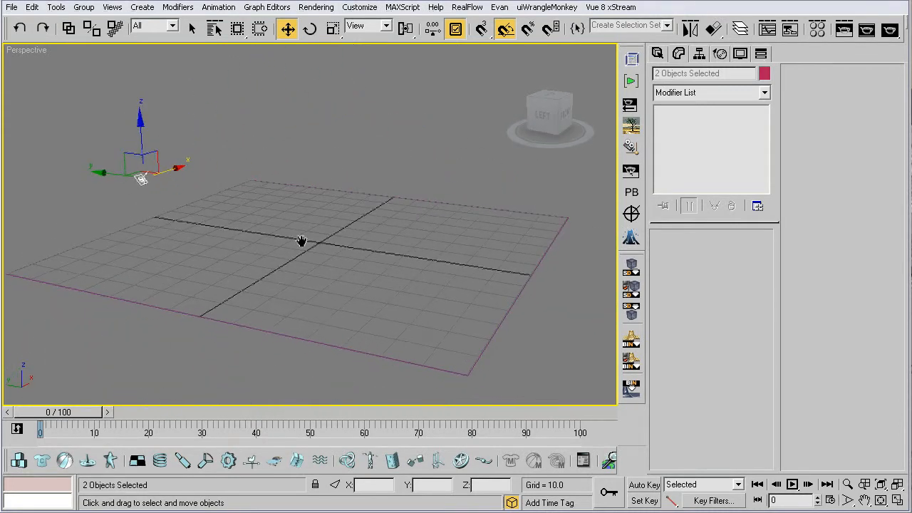
{"action": "left_click_drag", "start_coordinate": [129, 178], "coordinate": [107, 175]}
{"action": "left_click", "coordinate": [81, 177]}
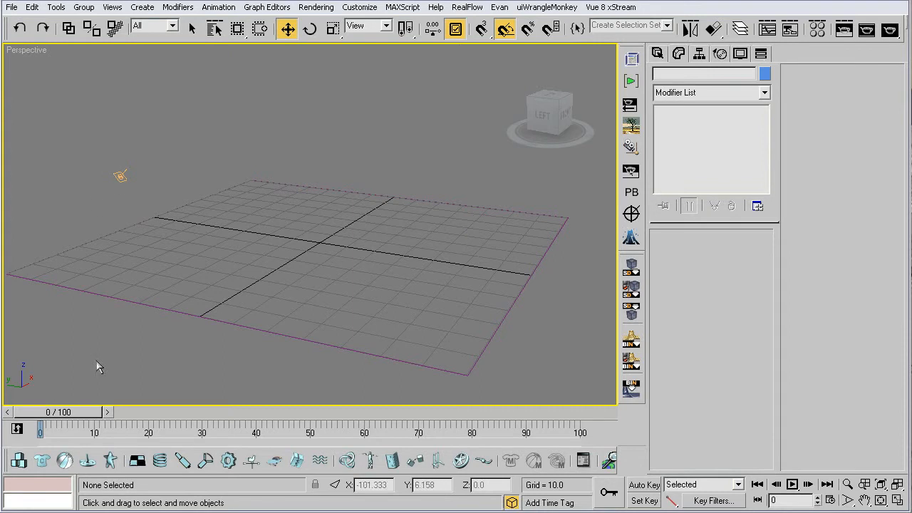
Open Particle View over the viewport with Event 01 in sight, and deselect the Birth operator.
{"action": "mouse_move", "coordinate": [82, 408]}
{"action": "left_mouse_down"}
{"action": "mouse_move", "coordinate": [360, 403]}
{"action": "mouse_move", "coordinate": [78, 408]}
{"action": "left_mouse_up"}
{"action": "key", "text": "w"}
{"action": "key", "text": "6"}
{"action": "left_click_drag", "start_coordinate": [611, 54], "coordinate": [296, 54]}
{"action": "scroll", "coordinate": [264, 91], "scroll_direction": "down", "scroll_amount": 3}
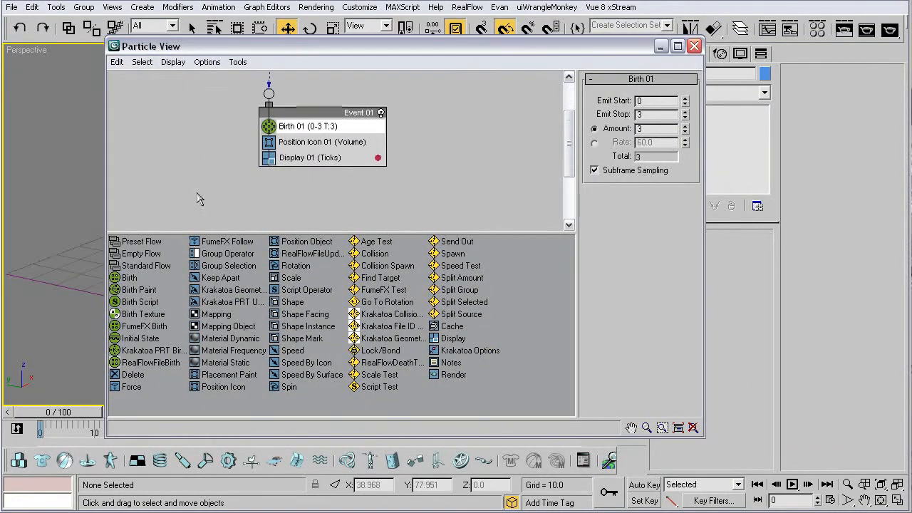
{"action": "left_click", "coordinate": [197, 150]}
{"action": "left_click_drag", "start_coordinate": [636, 48], "coordinate": [619, 80]}
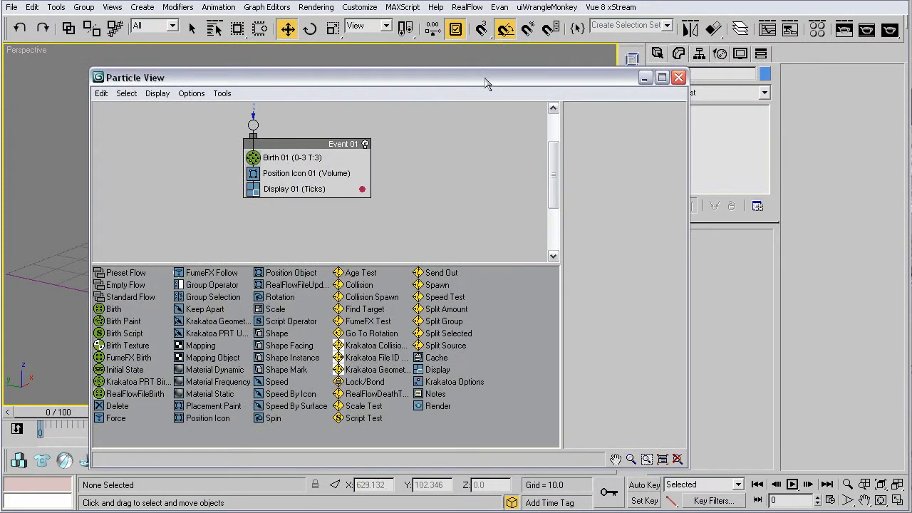
{"action": "left_click_drag", "start_coordinate": [522, 86], "coordinate": [488, 72]}
Add a Speed operator and a Force operator to Event 01 between Position Icon and Display.
{"action": "scroll", "coordinate": [206, 139], "scroll_direction": "up", "scroll_amount": 1}
{"action": "scroll", "coordinate": [161, 165], "scroll_direction": "down", "scroll_amount": 1}
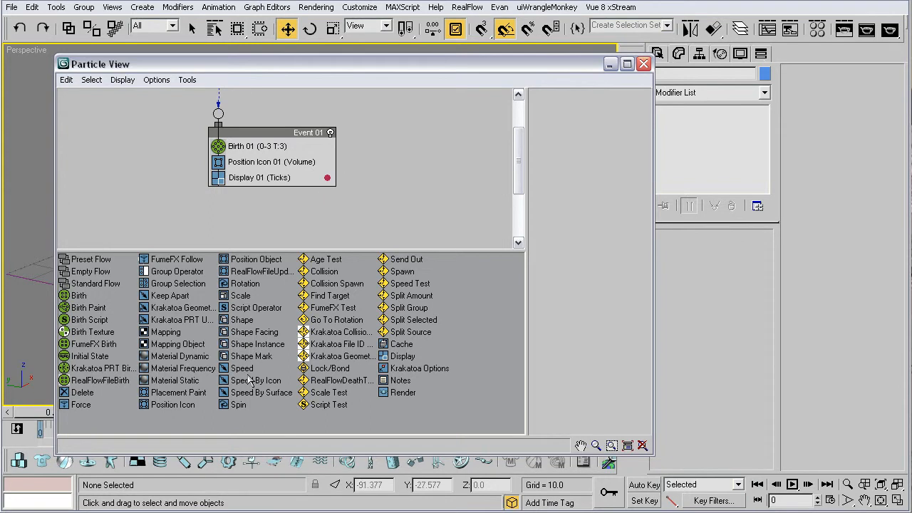
{"action": "left_click_drag", "start_coordinate": [244, 368], "coordinate": [271, 175]}
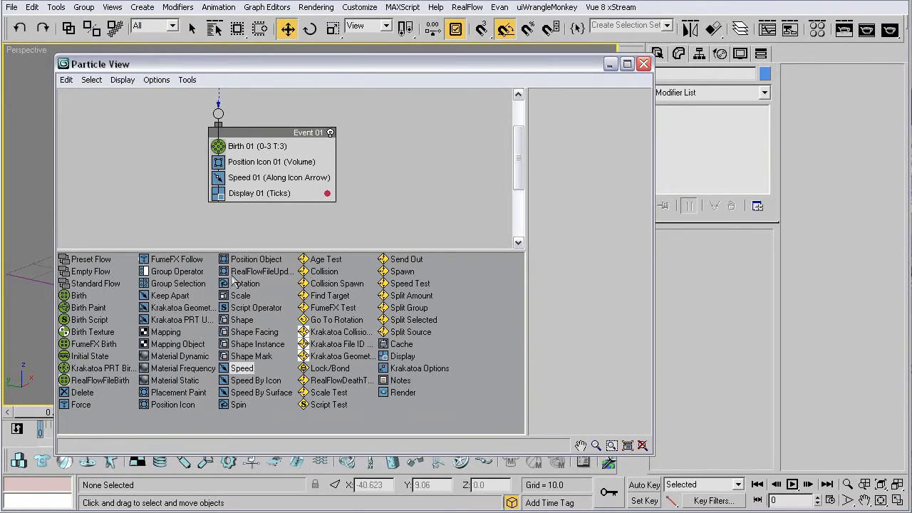
{"action": "left_click_drag", "start_coordinate": [79, 405], "coordinate": [261, 192]}
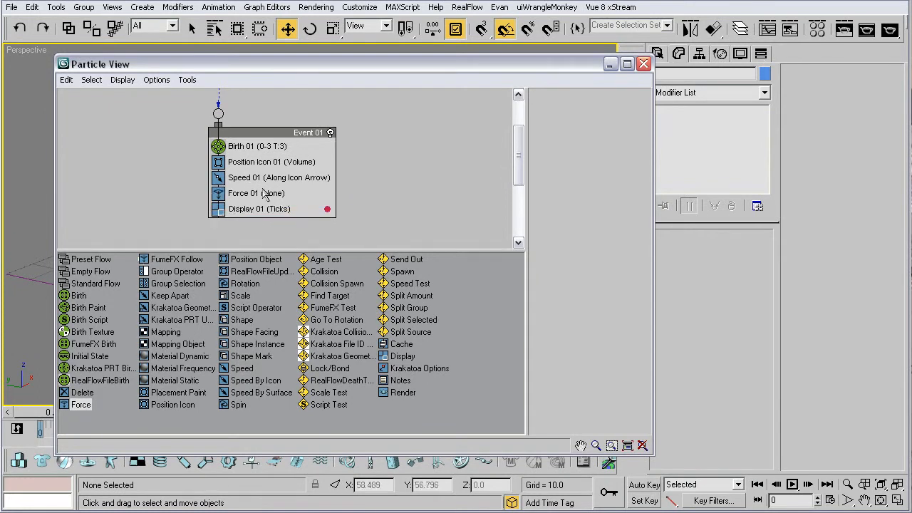
{"action": "scroll", "coordinate": [180, 188], "scroll_direction": "down", "scroll_amount": 2}
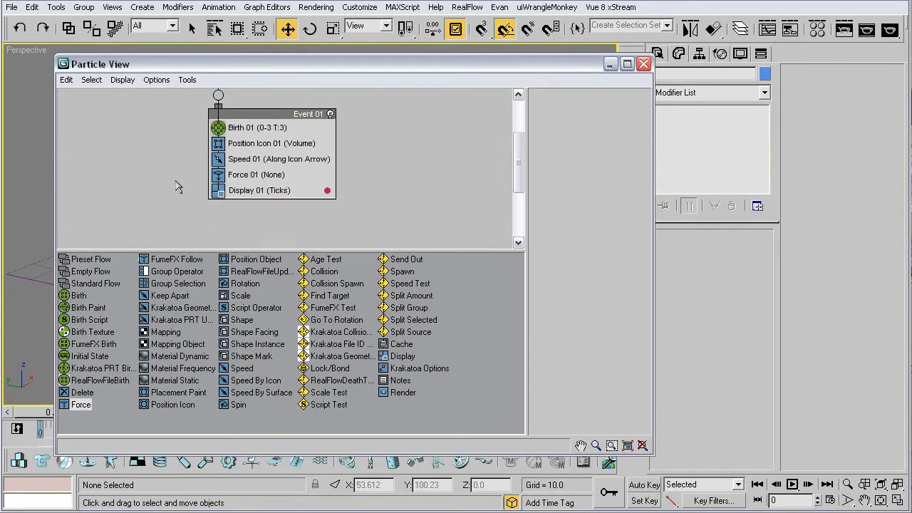
Insert a Find Target test into Event 01 between the Force and Display operators.
{"action": "left_click_drag", "start_coordinate": [235, 67], "coordinate": [826, 80]}
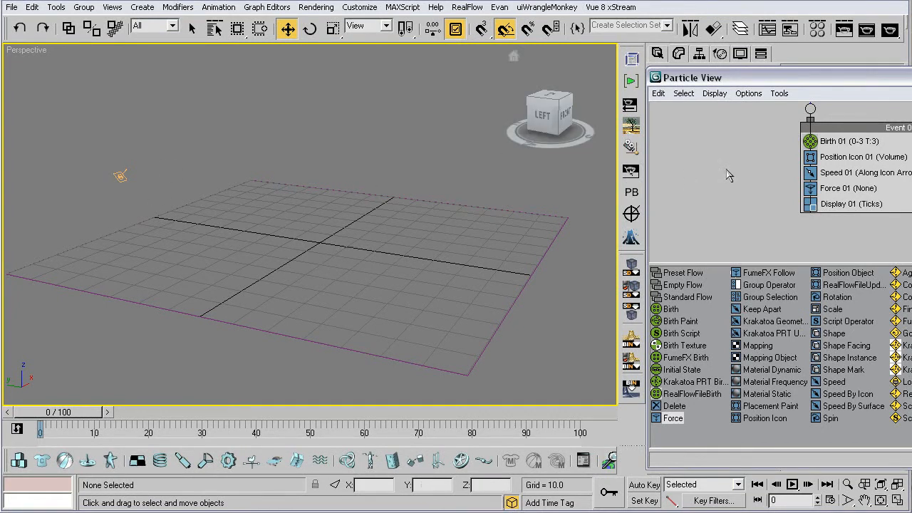
{"action": "left_click_drag", "start_coordinate": [833, 77], "coordinate": [240, 64]}
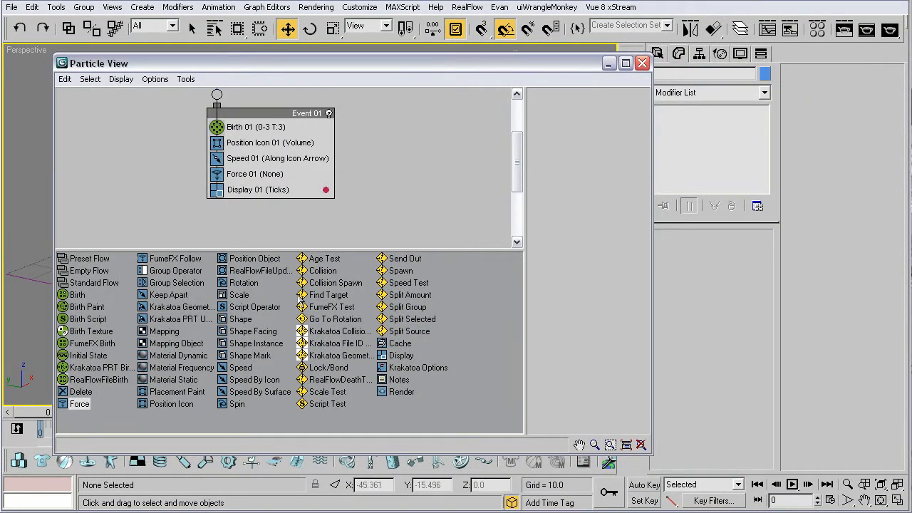
{"action": "left_click", "coordinate": [311, 298]}
{"action": "left_click_drag", "start_coordinate": [314, 299], "coordinate": [216, 201]}
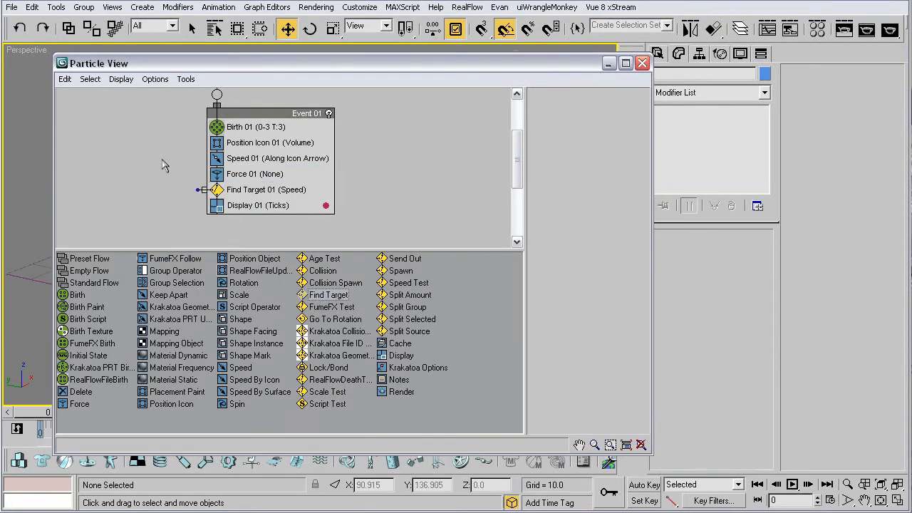
{"action": "left_click_drag", "start_coordinate": [515, 170], "coordinate": [515, 166]}
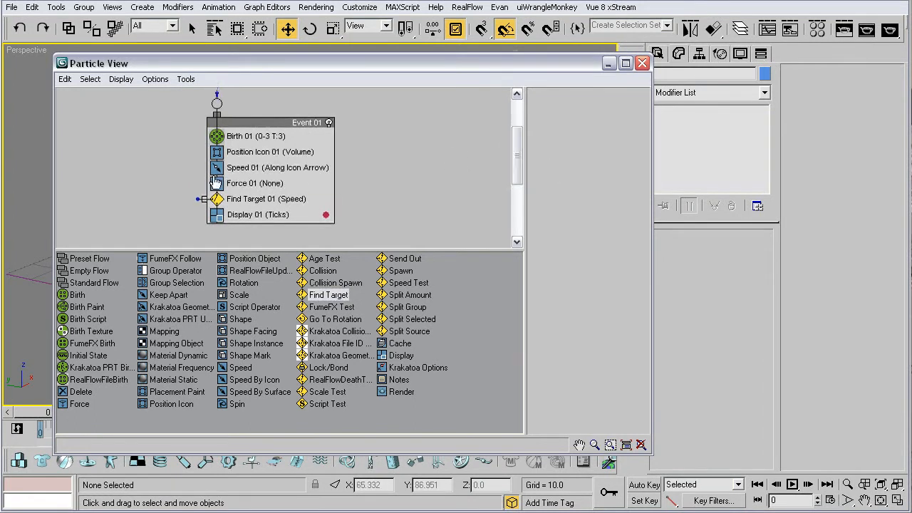
Move Particle View off the viewport, scrub the timeline to preview the particles approaching the Find Target icon, and return to frame 0.
{"action": "left_click", "coordinate": [237, 168]}
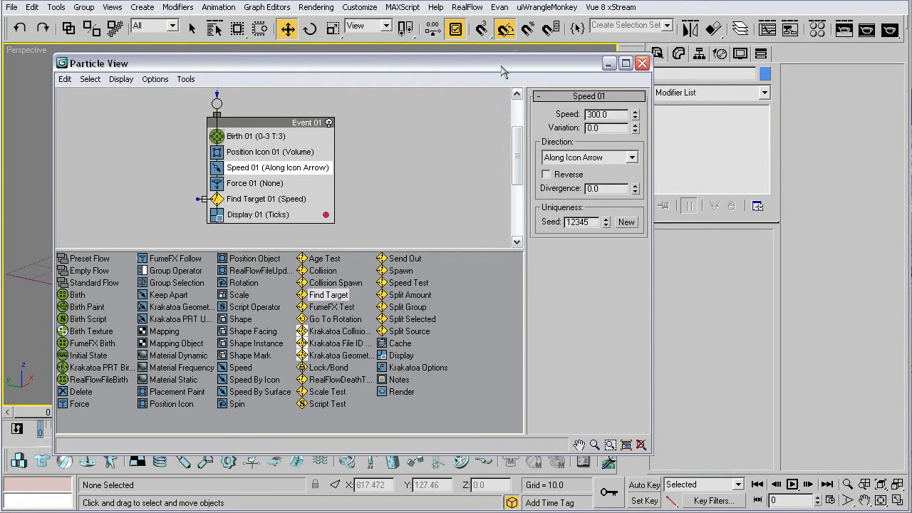
{"action": "left_click_drag", "start_coordinate": [228, 65], "coordinate": [600, 79]}
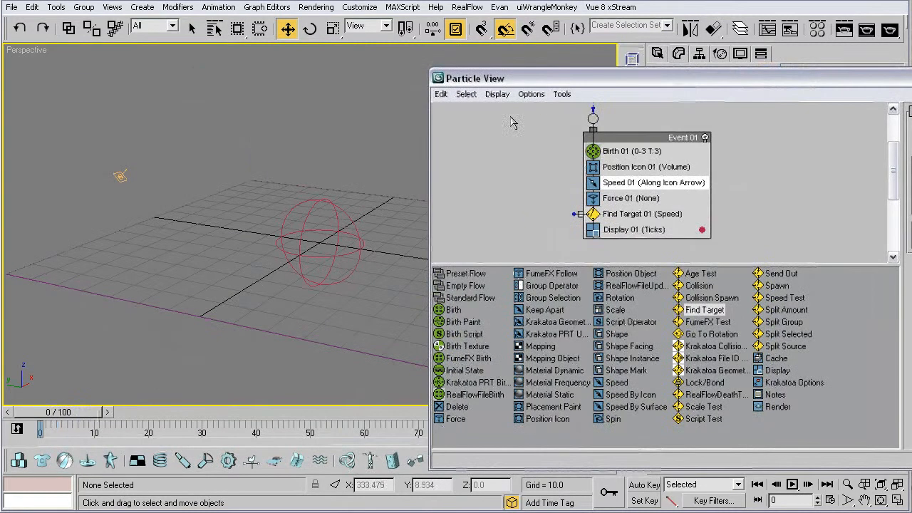
{"action": "left_click_drag", "start_coordinate": [80, 415], "coordinate": [358, 411]}
{"action": "left_click_drag", "start_coordinate": [327, 425], "coordinate": [243, 393]}
{"action": "key", "text": "w"}
{"action": "left_click", "coordinate": [649, 213]}
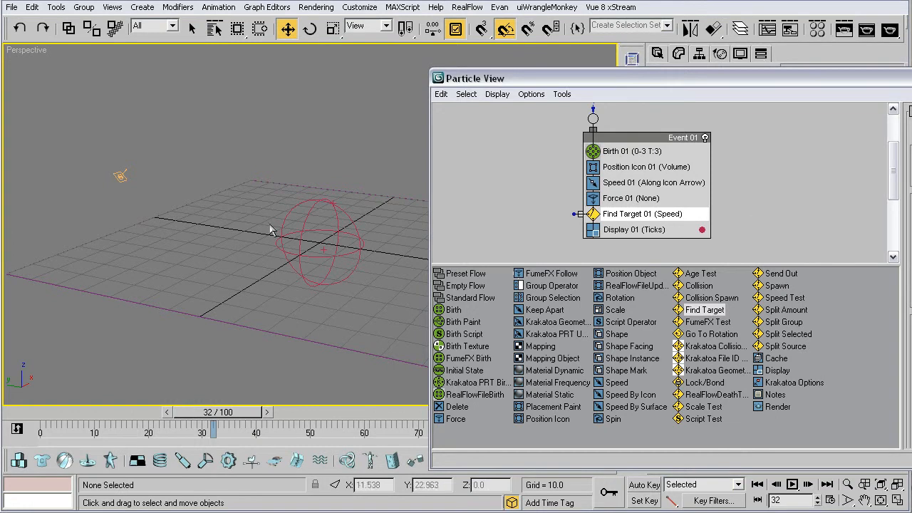
{"action": "left_click_drag", "start_coordinate": [208, 421], "coordinate": [45, 404]}
{"action": "key", "text": "w"}
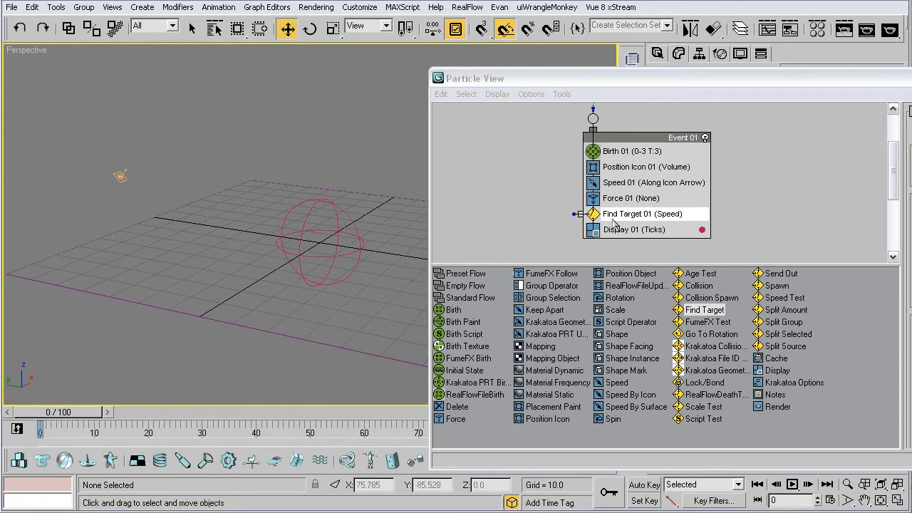
Examine the Speed operator's speed value and the available direction options, leaving the direction on Along Icon Arrow.
{"action": "left_click", "coordinate": [630, 184]}
{"action": "left_click_drag", "start_coordinate": [656, 77], "coordinate": [288, 70]}
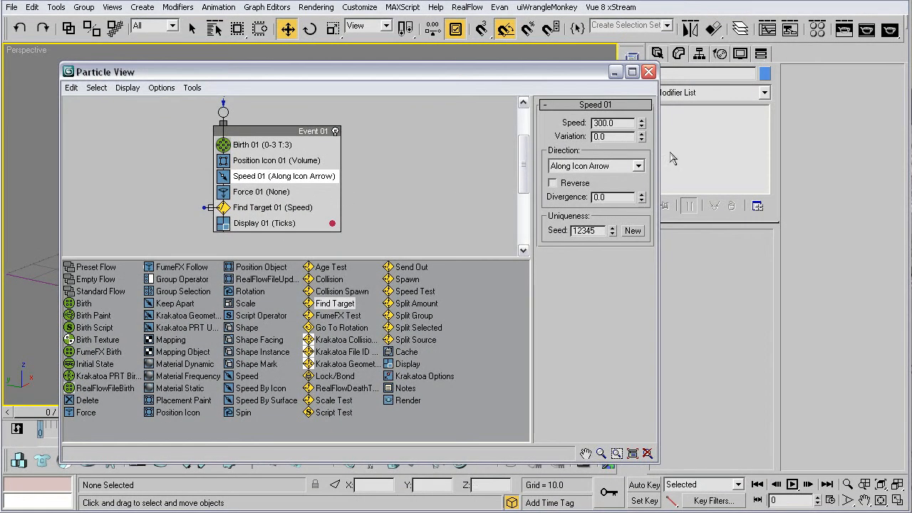
{"action": "left_click", "coordinate": [623, 124]}
{"action": "left_click_drag", "start_coordinate": [623, 123], "coordinate": [557, 141]}
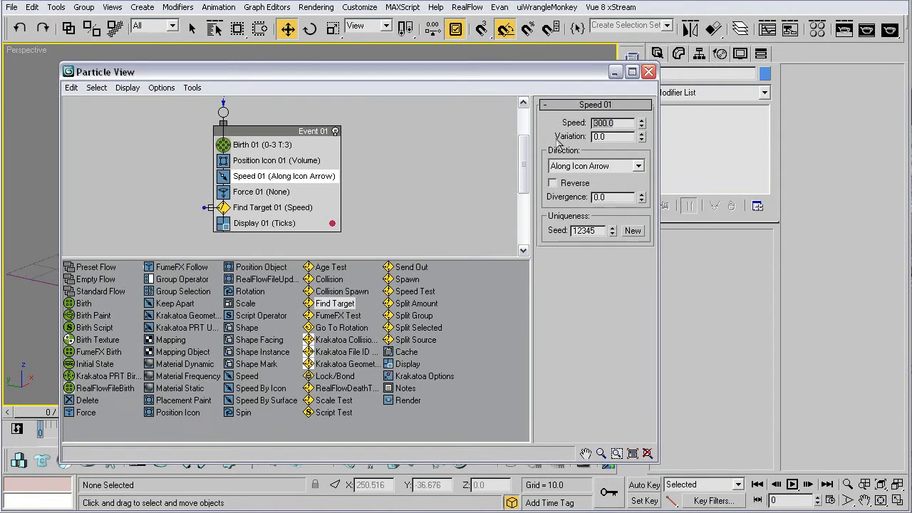
{"action": "left_click", "coordinate": [611, 125]}
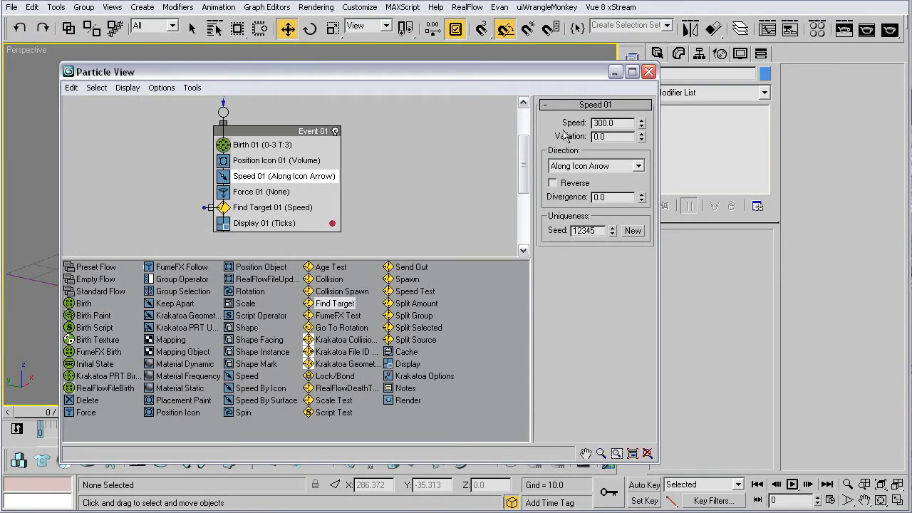
{"action": "left_click_drag", "start_coordinate": [484, 79], "coordinate": [437, 70]}
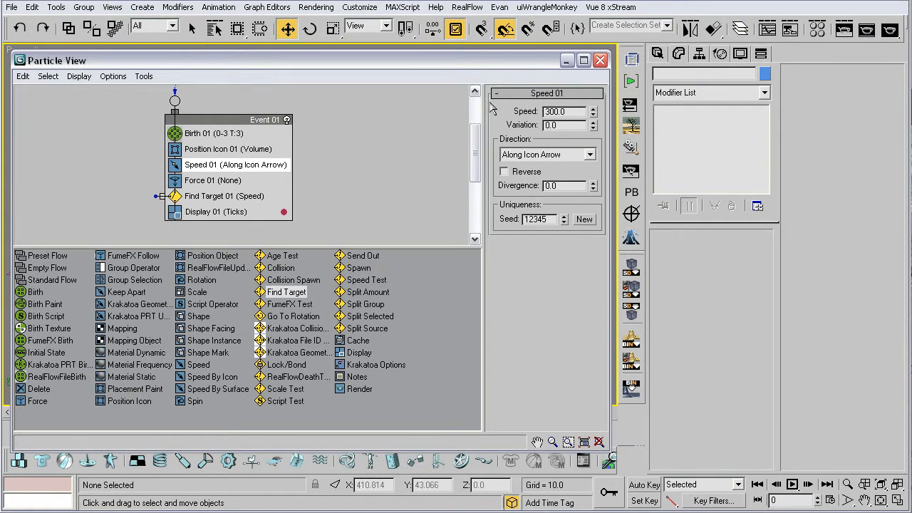
{"action": "left_click", "coordinate": [590, 155]}
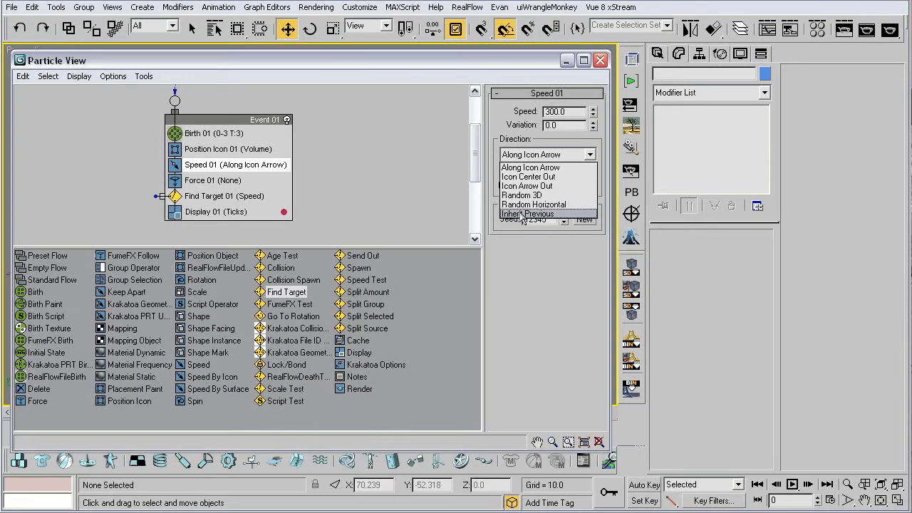
{"action": "left_click", "coordinate": [541, 253]}
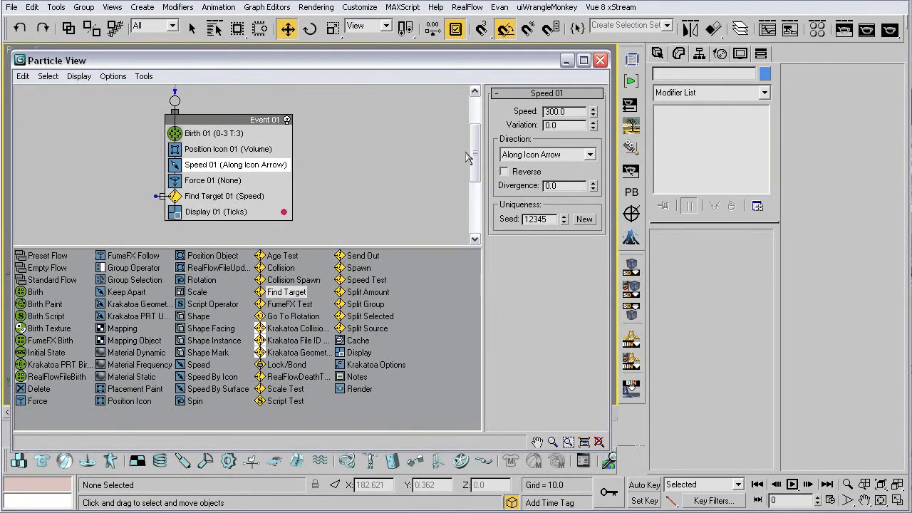
Check the Force operator's space warp list, close Particle View, and switch object creation to the Forces space warps.
{"action": "left_click", "coordinate": [201, 182]}
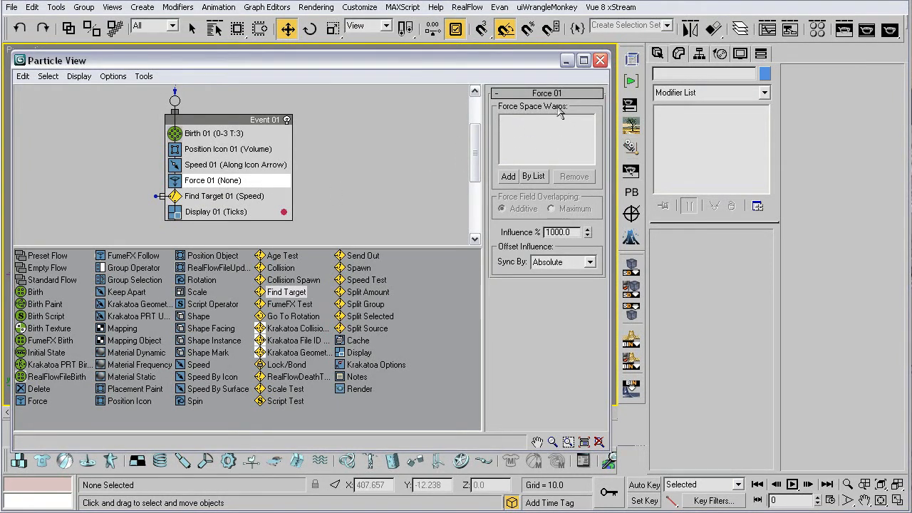
{"action": "left_click", "coordinate": [600, 60]}
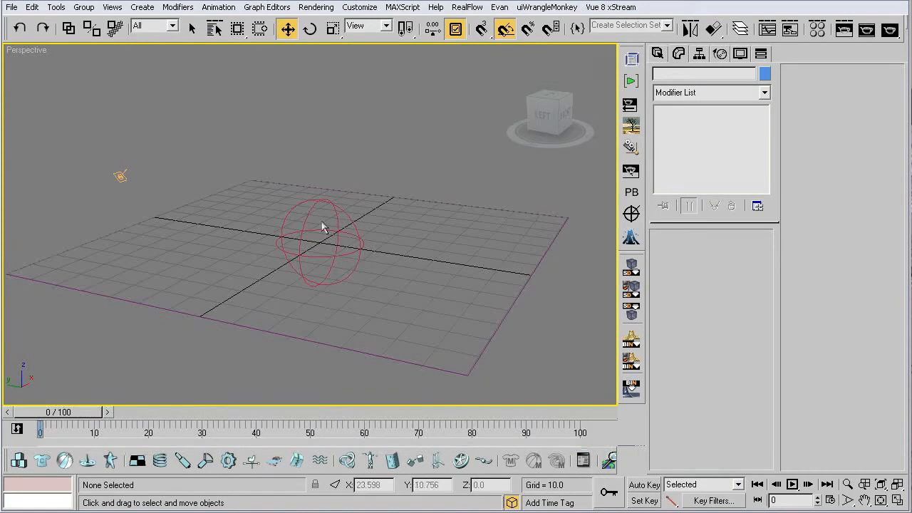
{"action": "left_click", "coordinate": [657, 55]}
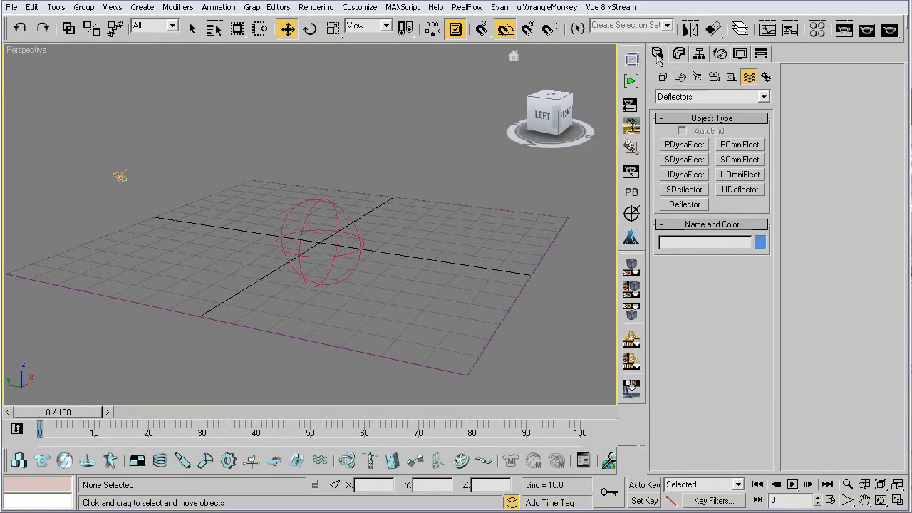
{"action": "left_click", "coordinate": [731, 77]}
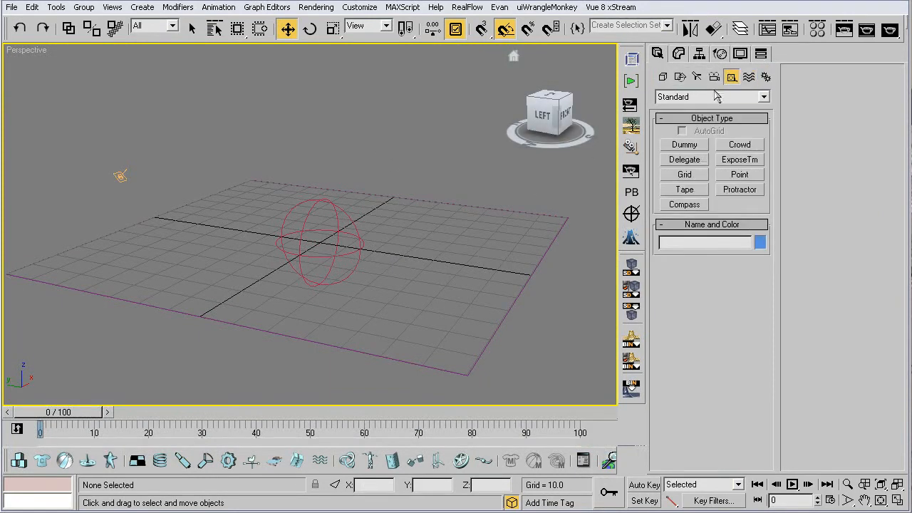
{"action": "left_click", "coordinate": [717, 96]}
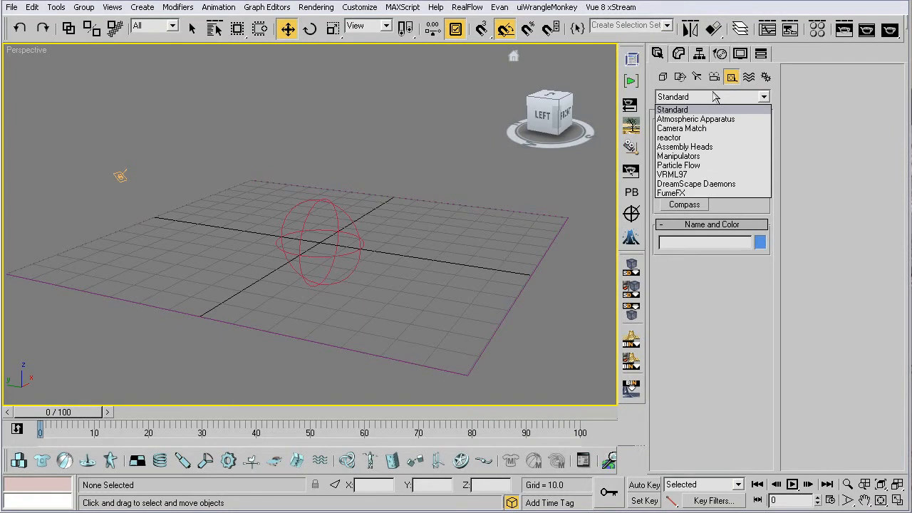
{"action": "left_click", "coordinate": [748, 77]}
{"action": "left_click", "coordinate": [734, 99]}
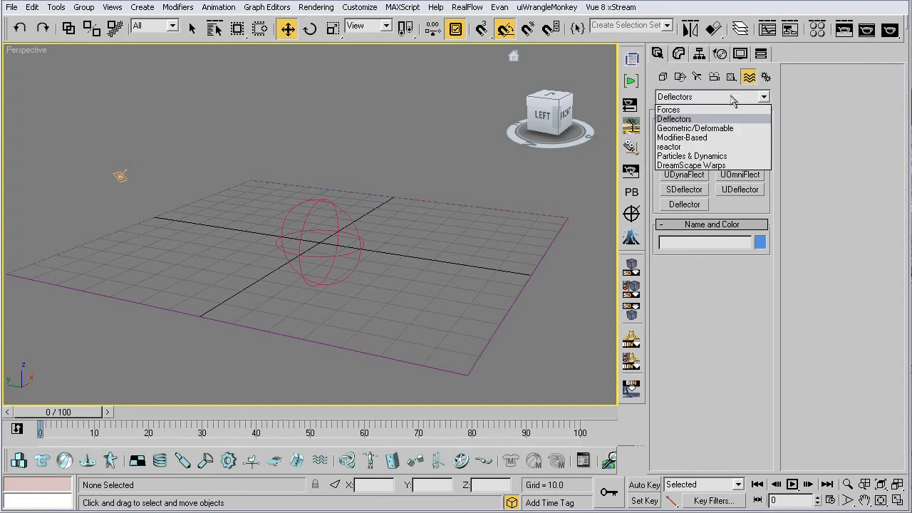
{"action": "left_click", "coordinate": [712, 110]}
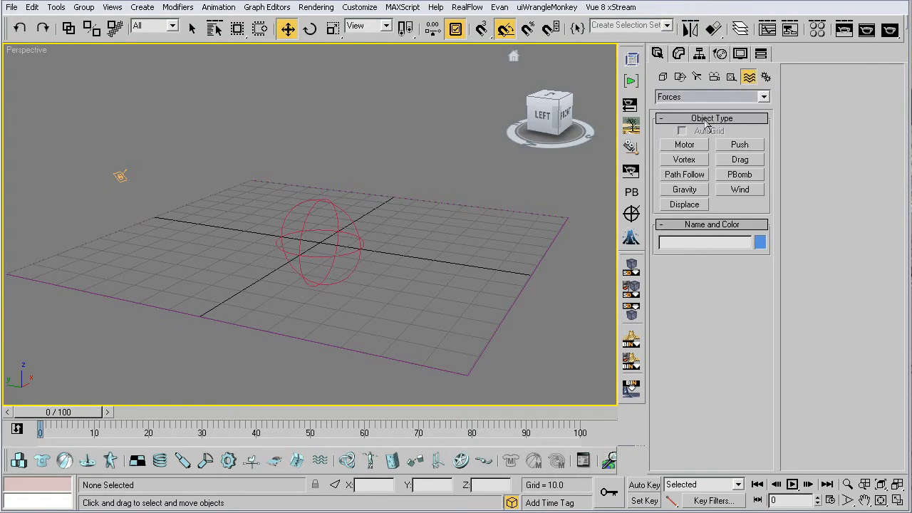
Create a Gravity space warp with an icon size of about 6 beside the deflector's far corner, and show its editable parameters.
{"action": "left_click", "coordinate": [684, 189]}
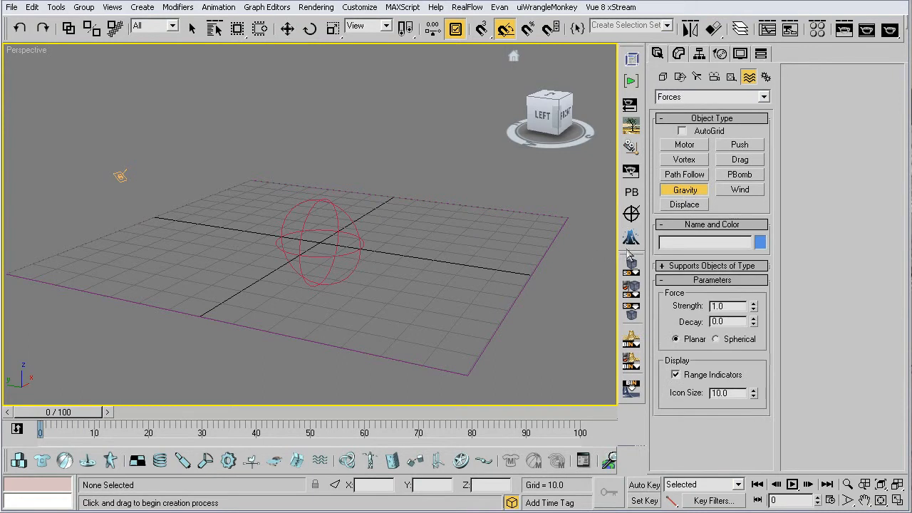
{"action": "left_click", "coordinate": [583, 223]}
{"action": "left_click_drag", "start_coordinate": [582, 223], "coordinate": [578, 232]}
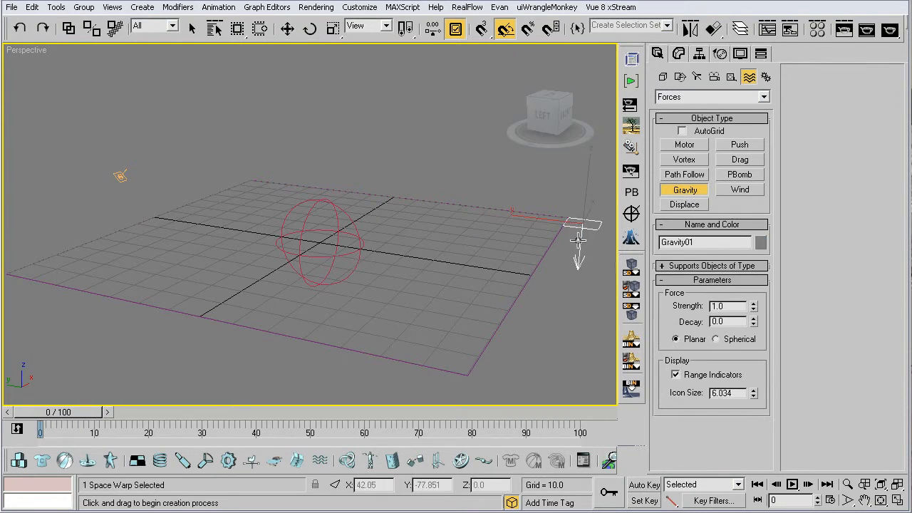
{"action": "key", "text": "w"}
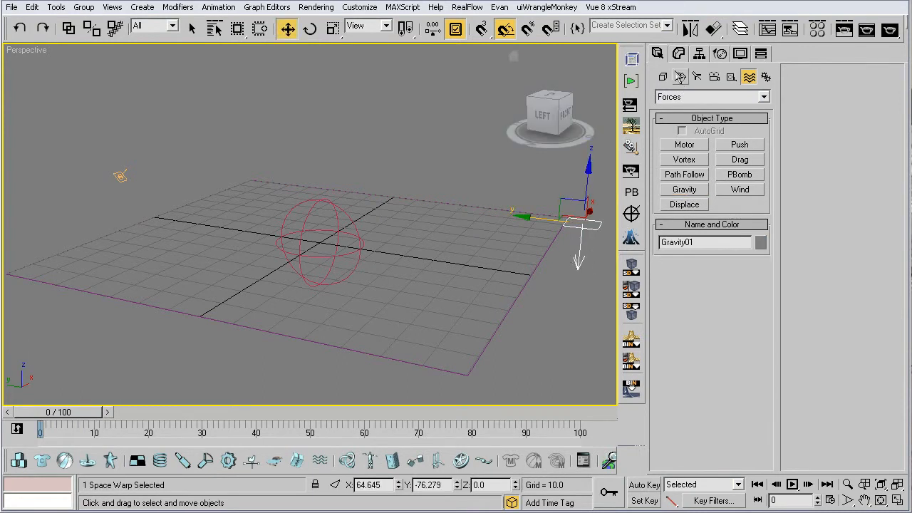
{"action": "left_click", "coordinate": [678, 54]}
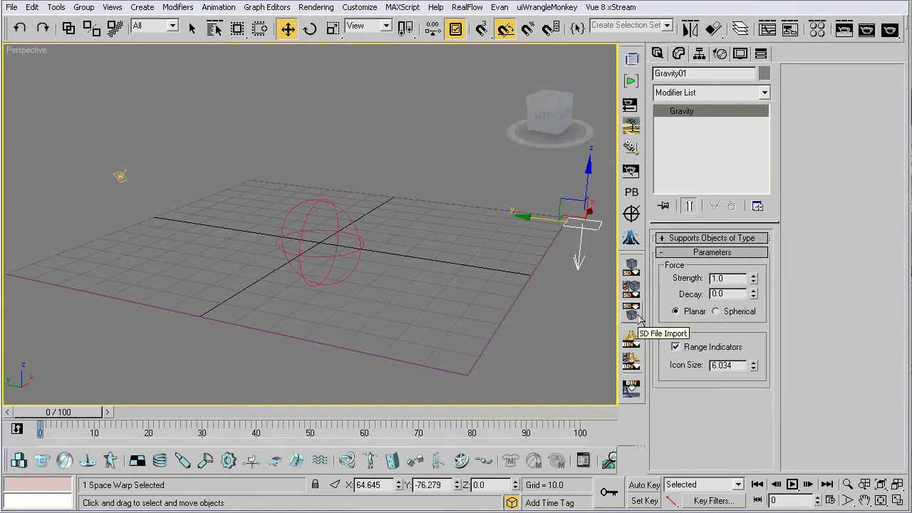
Add Gravity01 to the Force operator's space warps in Particle View and set its influence to 500%.
{"action": "key", "text": "6"}
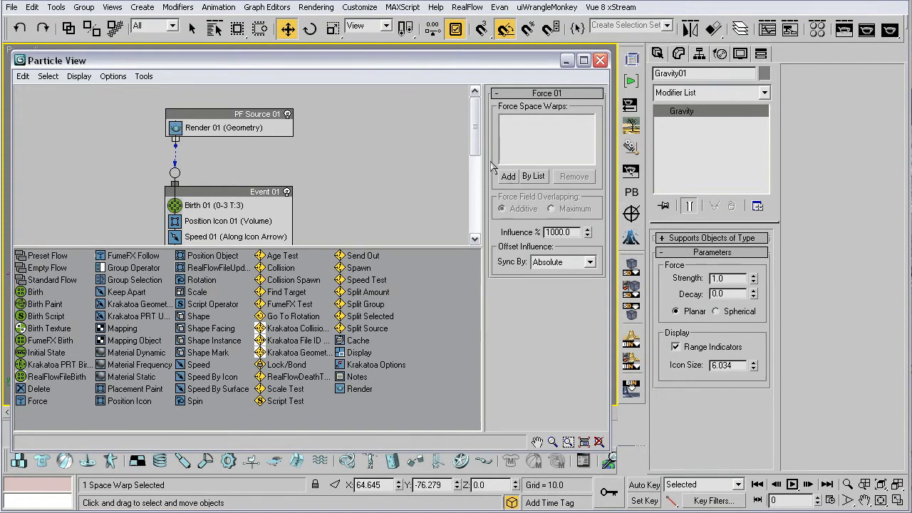
{"action": "left_click_drag", "start_coordinate": [359, 63], "coordinate": [365, 61]}
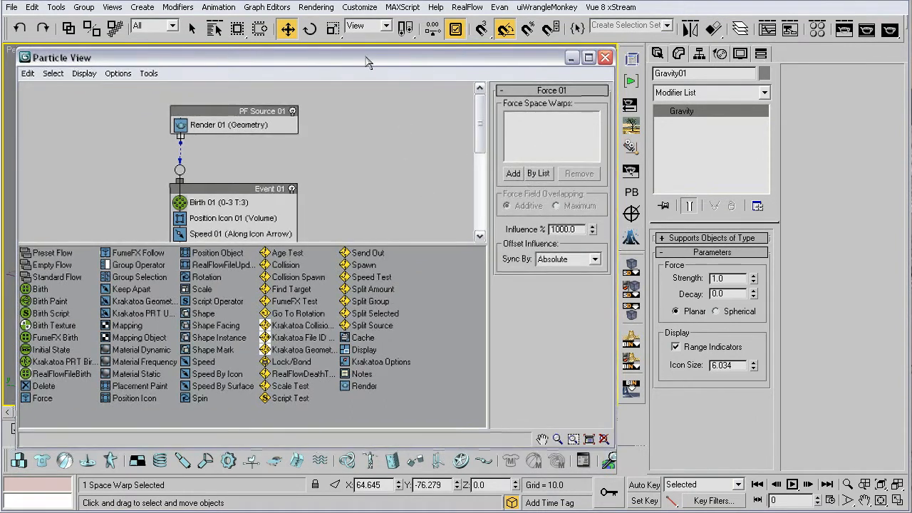
{"action": "left_click", "coordinate": [538, 173]}
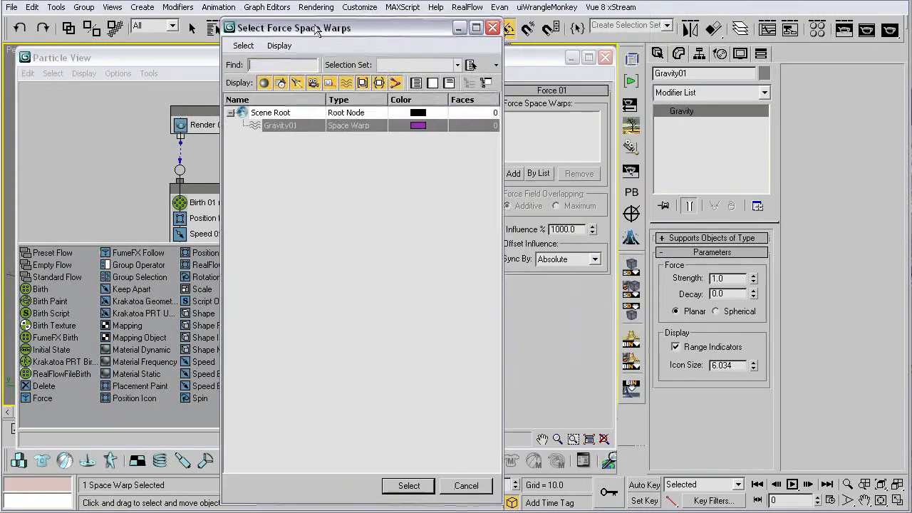
{"action": "left_click_drag", "start_coordinate": [315, 27], "coordinate": [207, 26]}
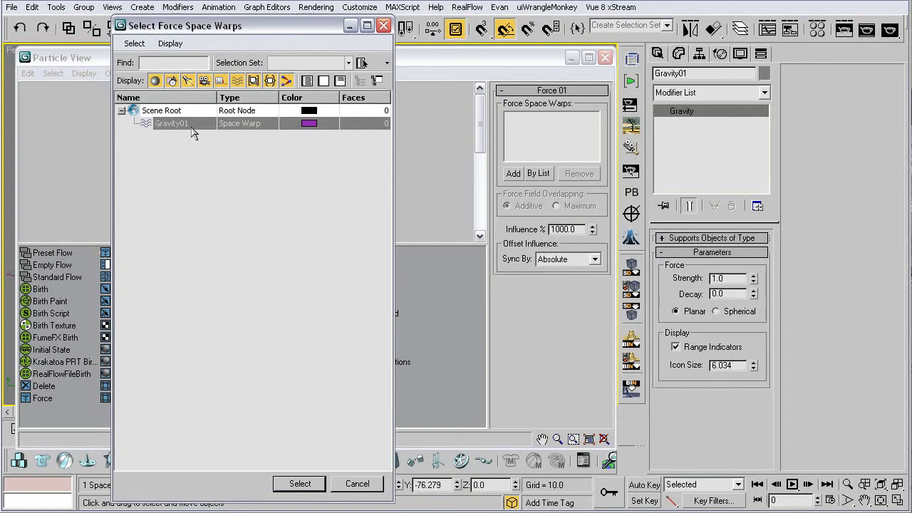
{"action": "left_click", "coordinate": [300, 483]}
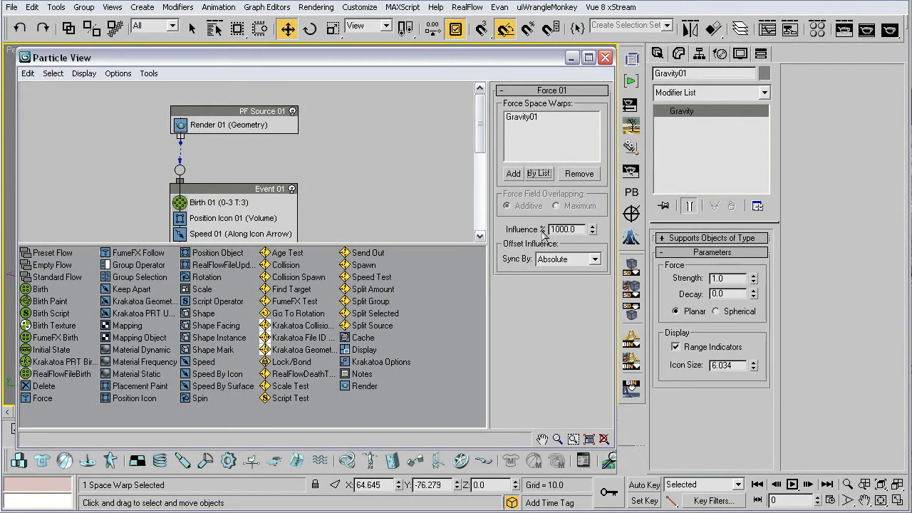
{"action": "double_click", "coordinate": [579, 232]}
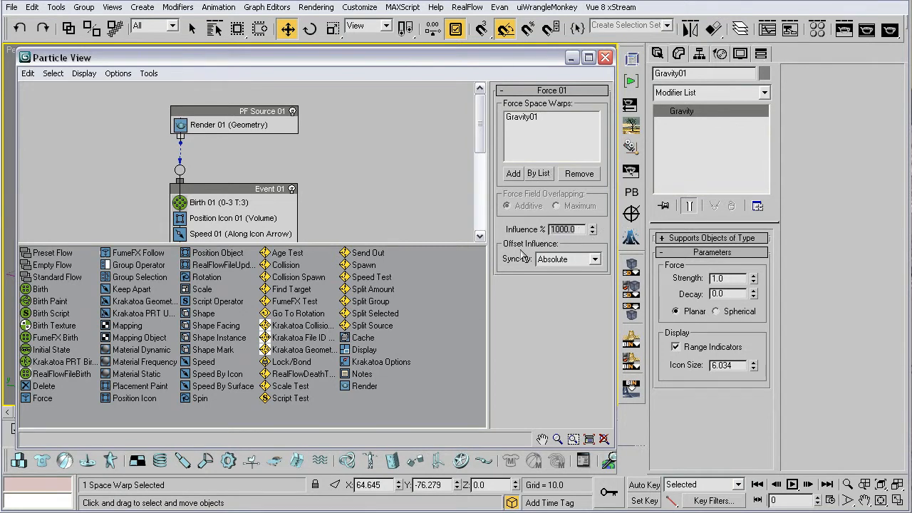
{"action": "type", "text": "500"}
{"action": "key", "text": "Return"}
Check the Find Target settings, close Particle View, and scrub the timeline to preview the particles' motion under gravity, stopping at frame 8.
{"action": "middle_click_drag", "start_coordinate": [356, 200], "coordinate": [341, 113]}
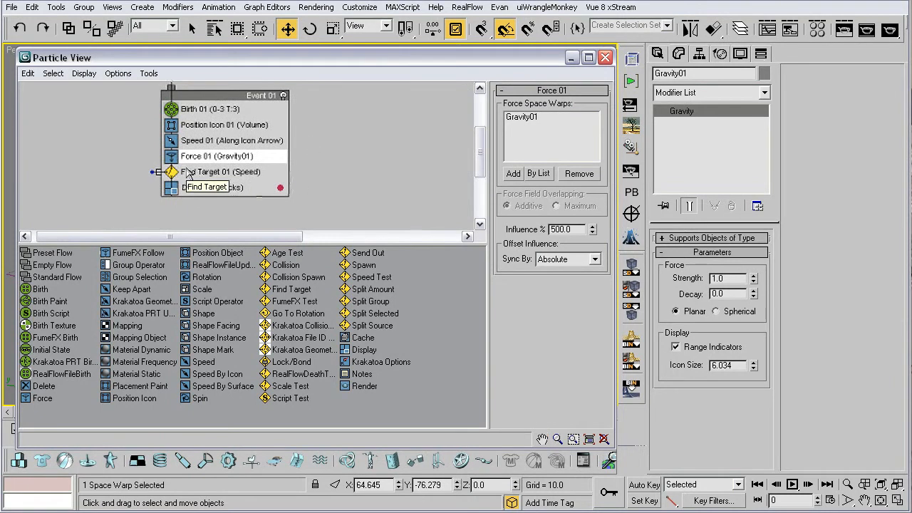
{"action": "left_click", "coordinate": [235, 172]}
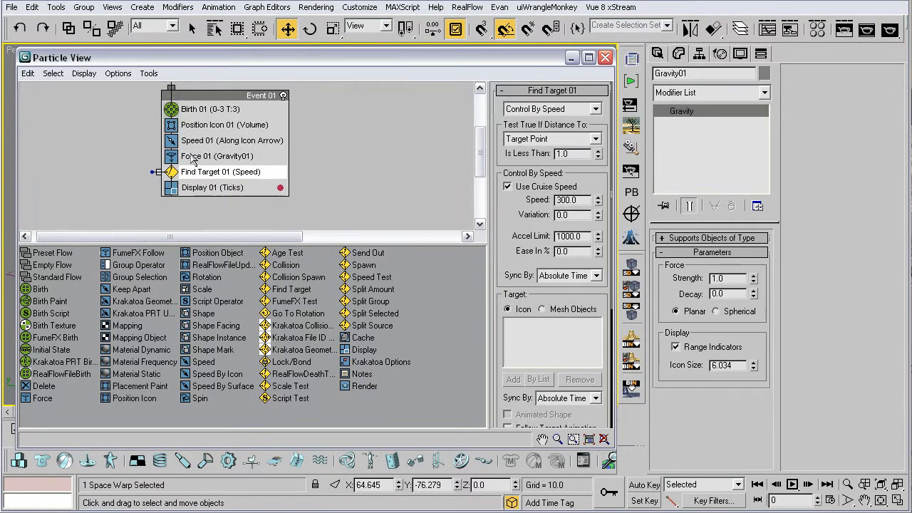
{"action": "left_click", "coordinate": [605, 57]}
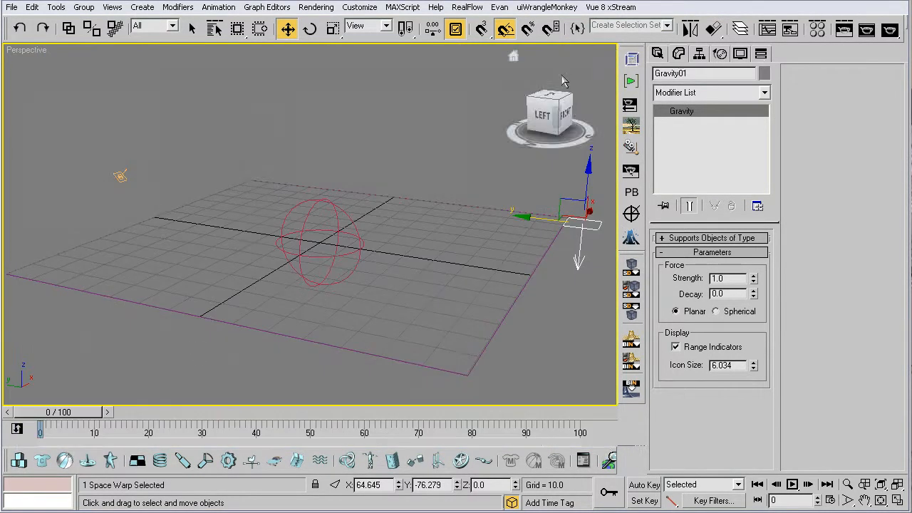
{"action": "left_click_drag", "start_coordinate": [78, 412], "coordinate": [143, 391]}
{"action": "scroll", "coordinate": [246, 281], "scroll_direction": "down", "scroll_amount": 6}
{"action": "key", "text": "w"}
{"action": "middle_click_drag", "start_coordinate": [265, 328], "coordinate": [166, 394], "text": "alt"}
{"action": "left_click_drag", "start_coordinate": [146, 416], "coordinate": [126, 425]}
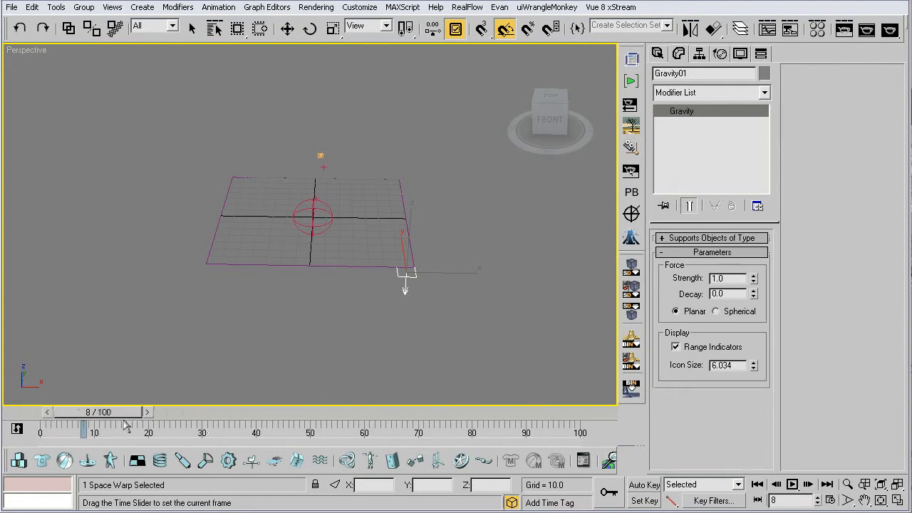
Select the Find Target icon and shift it slightly along the X axis to about X 1.14.
{"action": "left_click", "coordinate": [298, 218]}
{"action": "left_click_drag", "start_coordinate": [377, 220], "coordinate": [372, 240]}
{"action": "scroll", "coordinate": [230, 278], "scroll_direction": "up", "scroll_amount": 4}
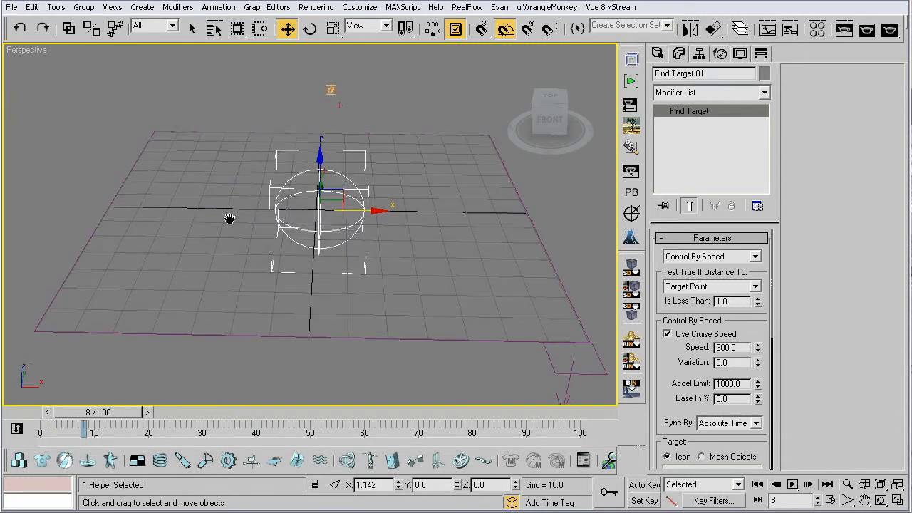
{"action": "middle_click_drag", "start_coordinate": [228, 240], "coordinate": [288, 246], "text": "alt"}
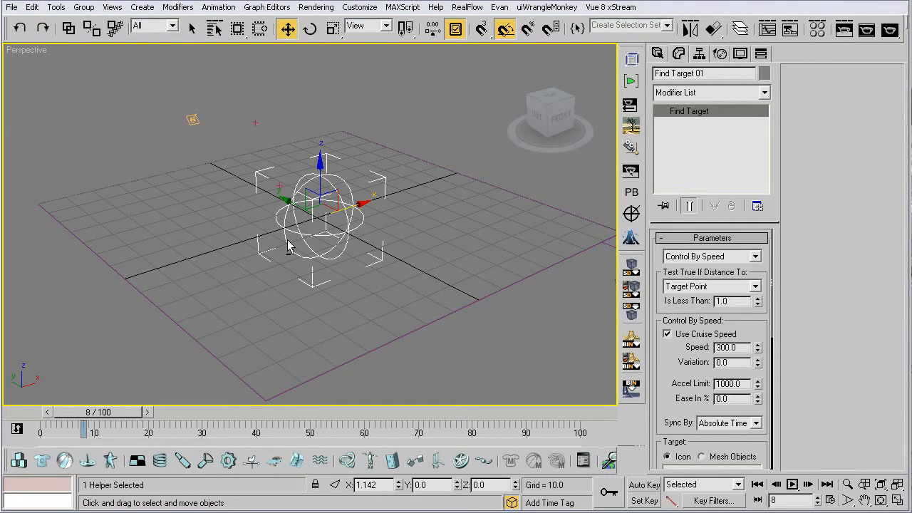
Insert a Collision Spawn test between Find Target and Display in Event 01, and move its output to the event's opposite side.
{"action": "key", "text": "6"}
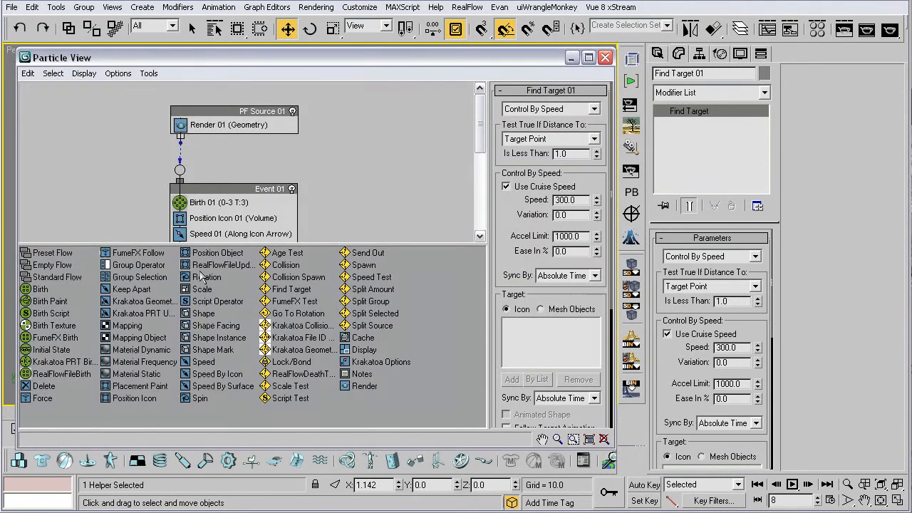
{"action": "middle_click_drag", "start_coordinate": [315, 194], "coordinate": [320, 134]}
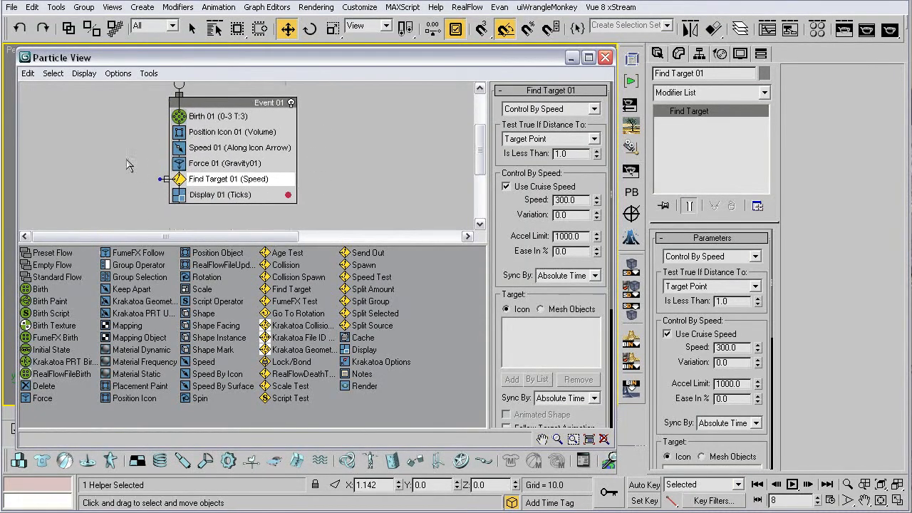
{"action": "middle_click_drag", "start_coordinate": [146, 183], "coordinate": [151, 165]}
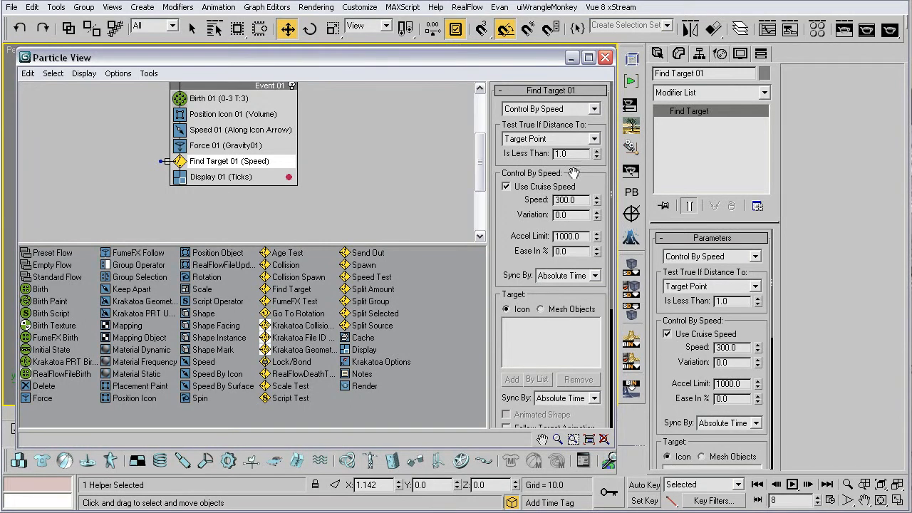
{"action": "middle_click_drag", "start_coordinate": [347, 179], "coordinate": [342, 186]}
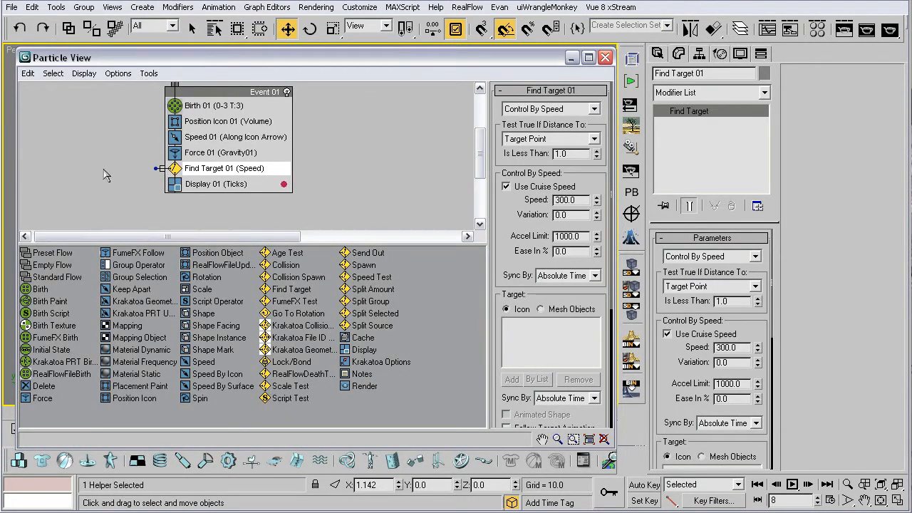
{"action": "middle_click_drag", "start_coordinate": [107, 179], "coordinate": [112, 154]}
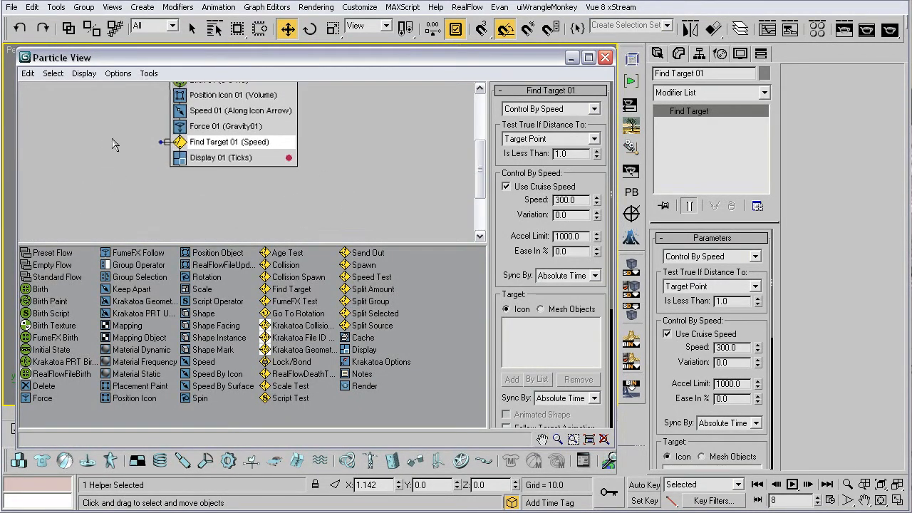
{"action": "left_click", "coordinate": [169, 219]}
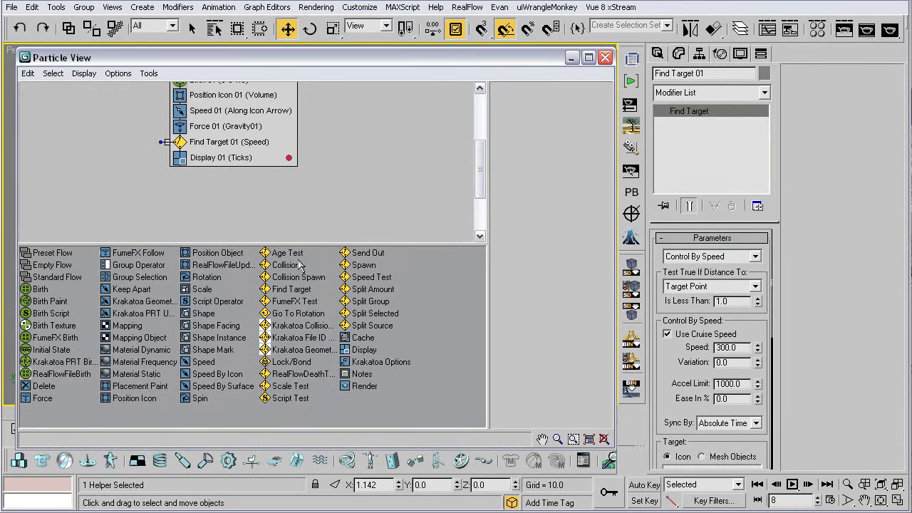
{"action": "left_click_drag", "start_coordinate": [297, 281], "coordinate": [287, 163]}
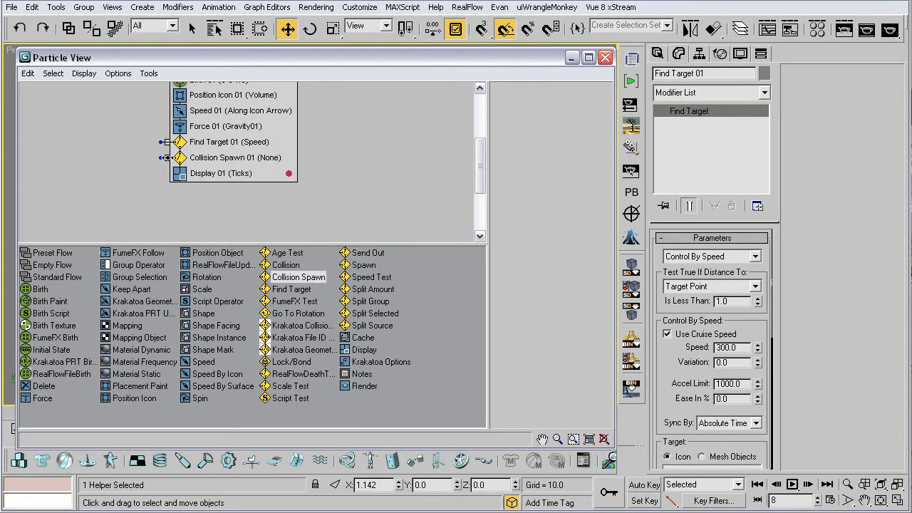
{"action": "left_click_drag", "start_coordinate": [165, 157], "coordinate": [315, 158]}
Assign Deflector01 to the Collision Spawn test, look over its spawn options, and close Particle View.
{"action": "left_click", "coordinate": [213, 157]}
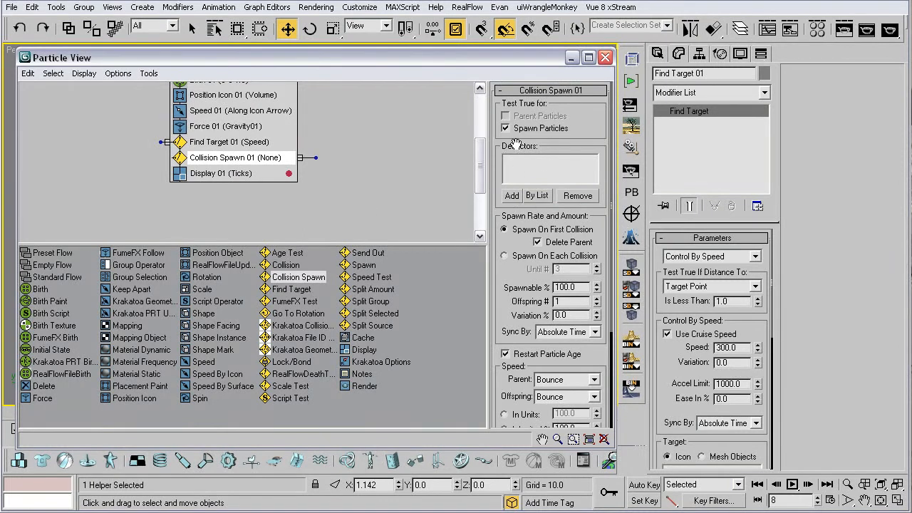
{"action": "left_click", "coordinate": [537, 195]}
{"action": "left_click", "coordinate": [166, 126]}
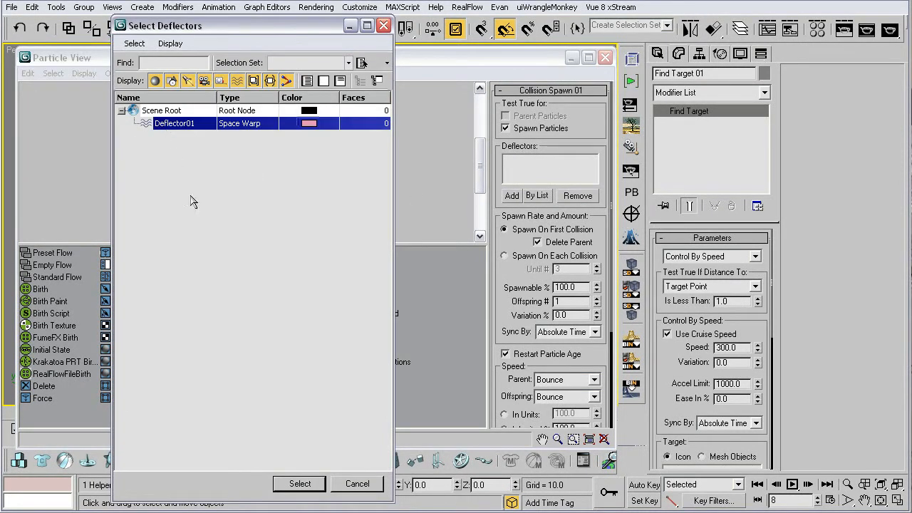
{"action": "left_click", "coordinate": [300, 484]}
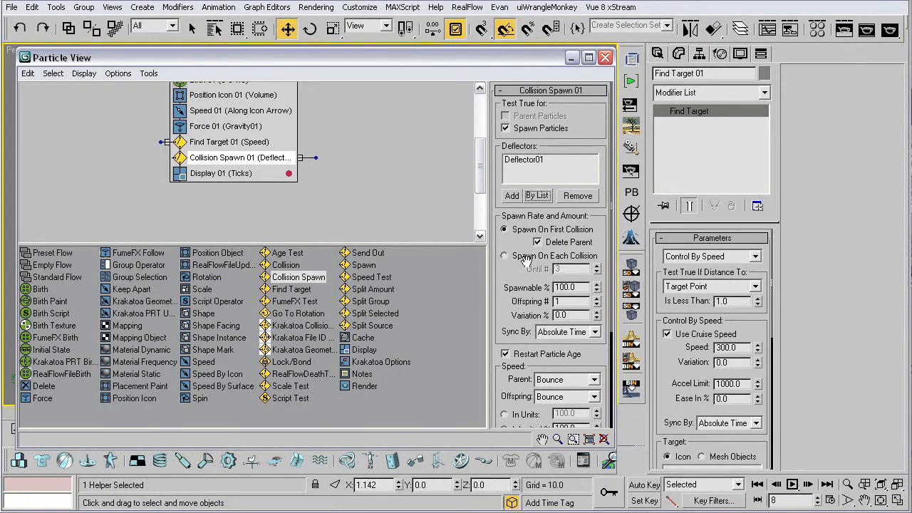
{"action": "left_click_drag", "start_coordinate": [532, 302], "coordinate": [540, 370]}
{"action": "left_click", "coordinate": [604, 57]}
Set the deflector's bounce to 0.25, variation to 30%, chaos to 40% and friction to 5%, and deselect it.
{"action": "left_click", "coordinate": [440, 178]}
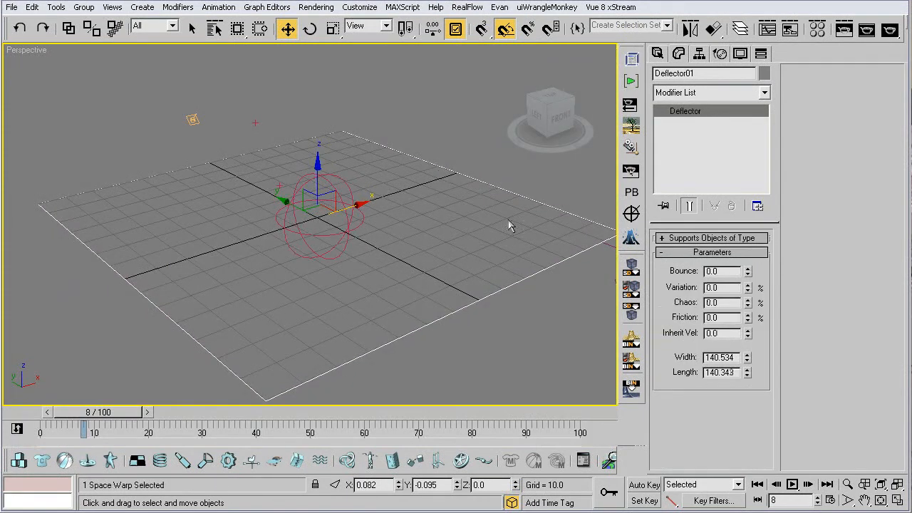
{"action": "left_click", "coordinate": [721, 272]}
{"action": "type", "text": ".25"}
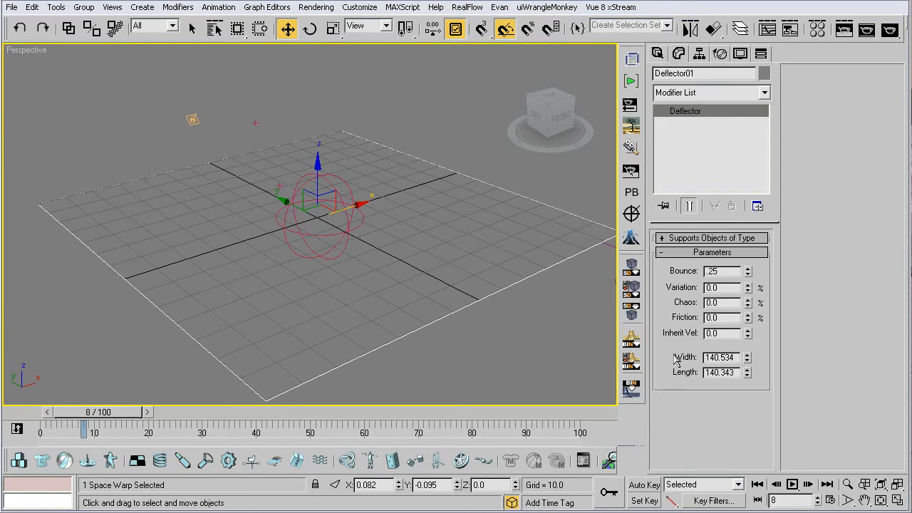
{"action": "left_click", "coordinate": [720, 288]}
{"action": "type", "text": "30"}
{"action": "key", "text": "Return"}
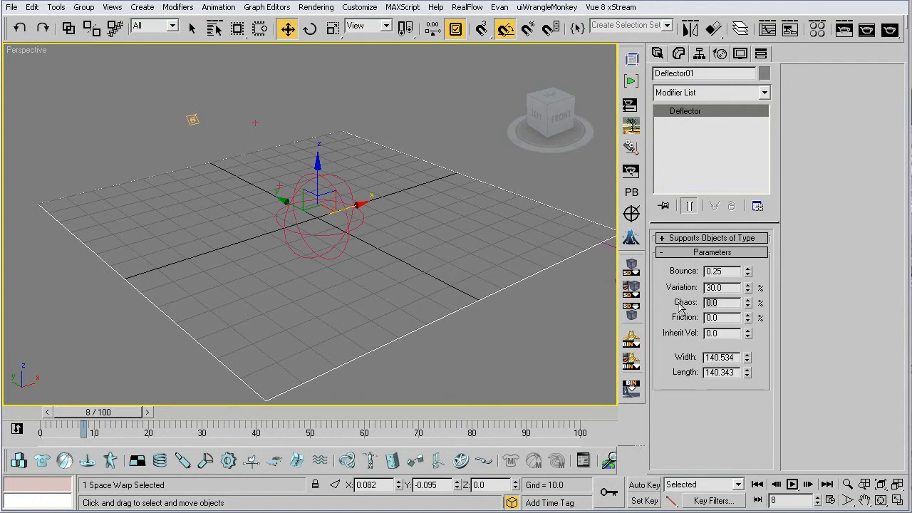
{"action": "type", "text": "40"}
{"action": "key", "text": "Return"}
{"action": "left_click", "coordinate": [725, 318]}
{"action": "type", "text": "5"}
{"action": "left_click", "coordinate": [251, 83]}
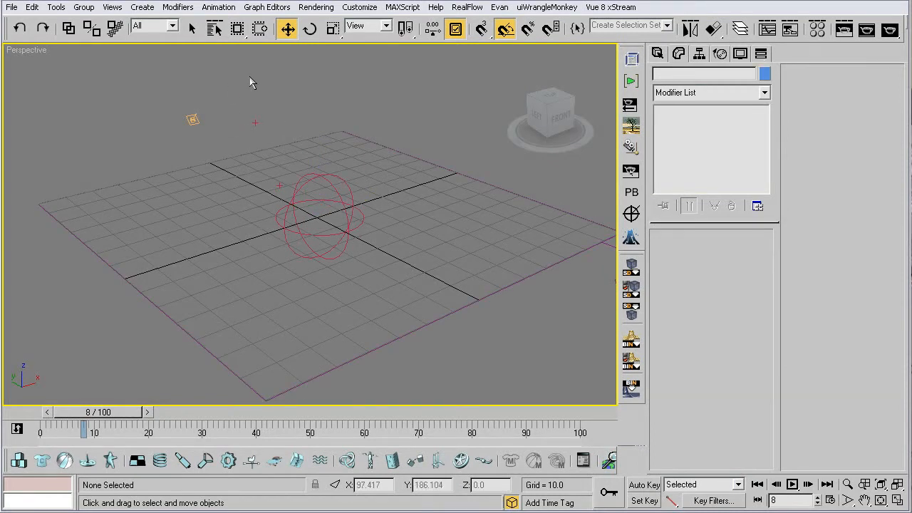
Set the Collision Spawn test's offspring count to 45, review its speed options while leaving the parent on Bounce, and close Particle View.
{"action": "key", "text": "6"}
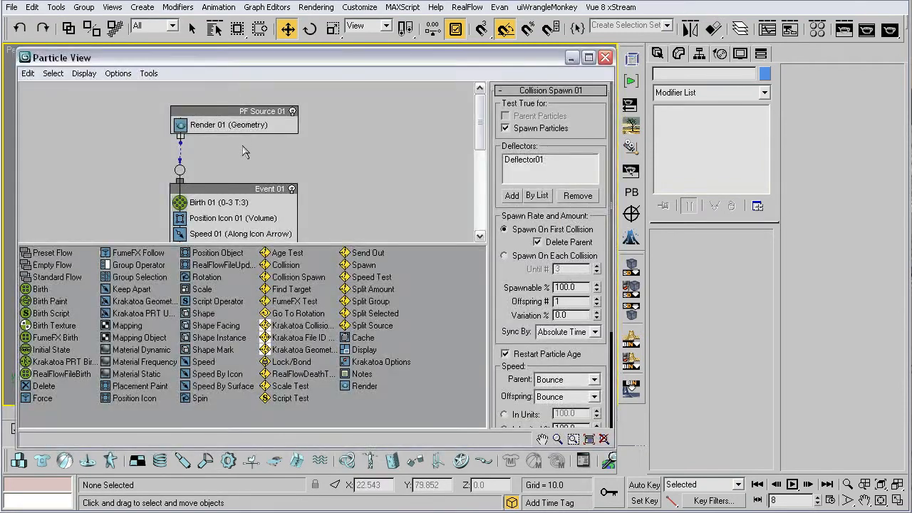
{"action": "scroll", "coordinate": [342, 182], "scroll_direction": "down", "scroll_amount": 2}
{"action": "scroll", "coordinate": [372, 179], "scroll_direction": "down", "scroll_amount": 2}
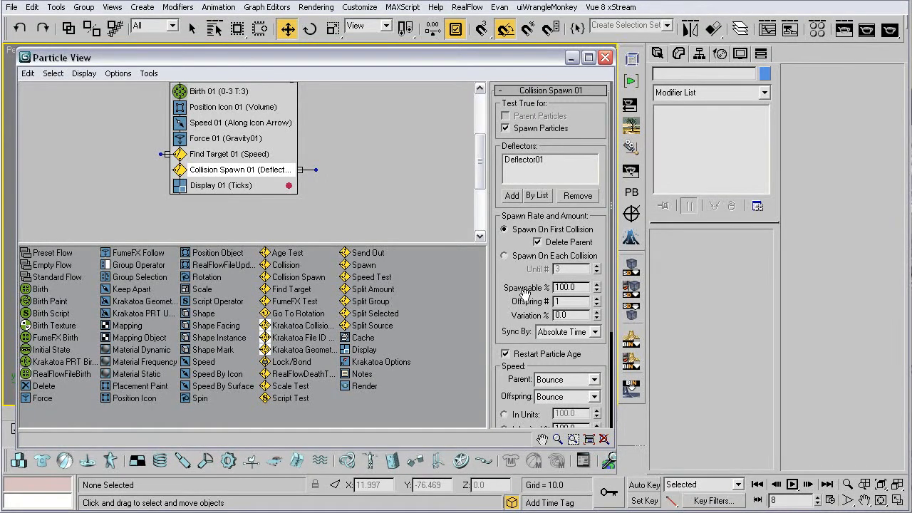
{"action": "scroll", "coordinate": [492, 254], "scroll_direction": "down", "scroll_amount": 2}
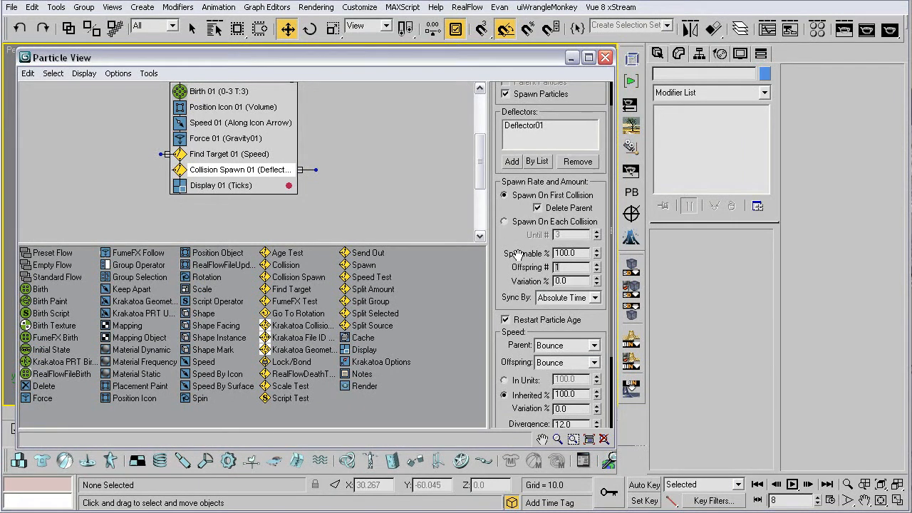
{"action": "type", "text": "45"}
{"action": "scroll", "coordinate": [503, 283], "scroll_direction": "down", "scroll_amount": 5}
{"action": "left_click", "coordinate": [593, 250]}
{"action": "left_click", "coordinate": [570, 251]}
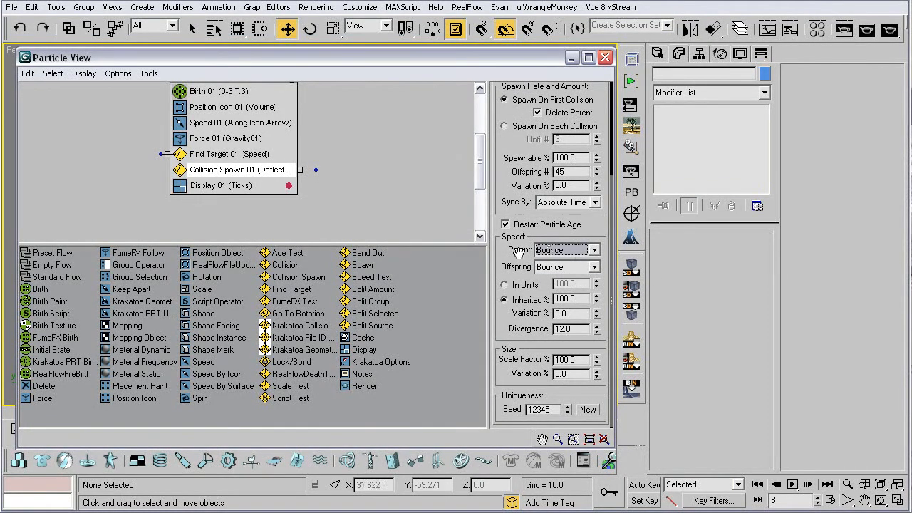
{"action": "left_click_drag", "start_coordinate": [510, 327], "coordinate": [510, 326]}
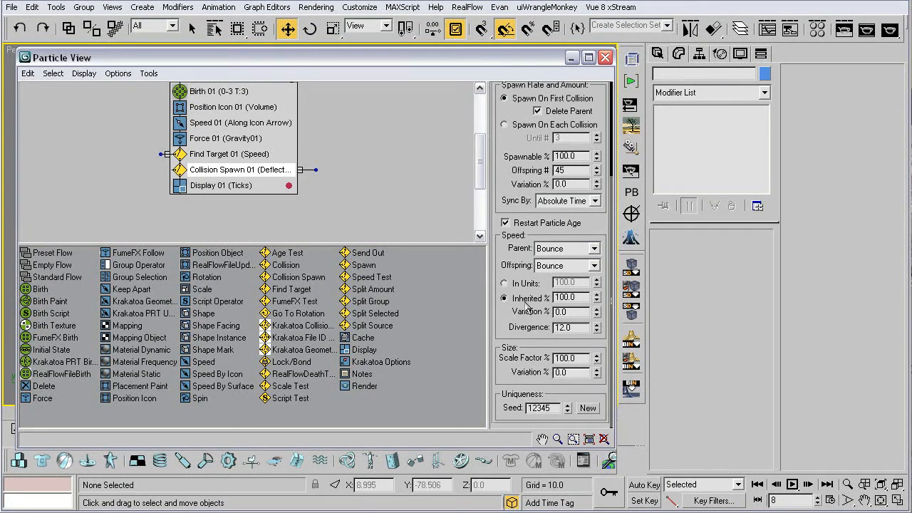
{"action": "left_click", "coordinate": [604, 57]}
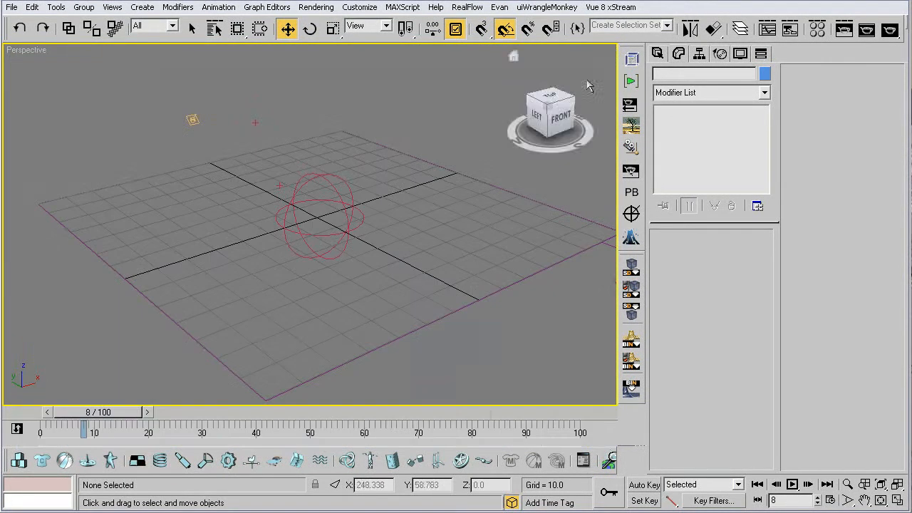
Scrub the timeline to preview the particles' collision with the deflector from a low side view, ending at frame 1.
{"action": "left_click_drag", "start_coordinate": [110, 407], "coordinate": [167, 376]}
{"action": "key", "text": "w"}
{"action": "middle_click_drag", "start_coordinate": [204, 244], "coordinate": [259, 195], "text": "alt"}
{"action": "left_click_drag", "start_coordinate": [176, 413], "coordinate": [93, 407]}
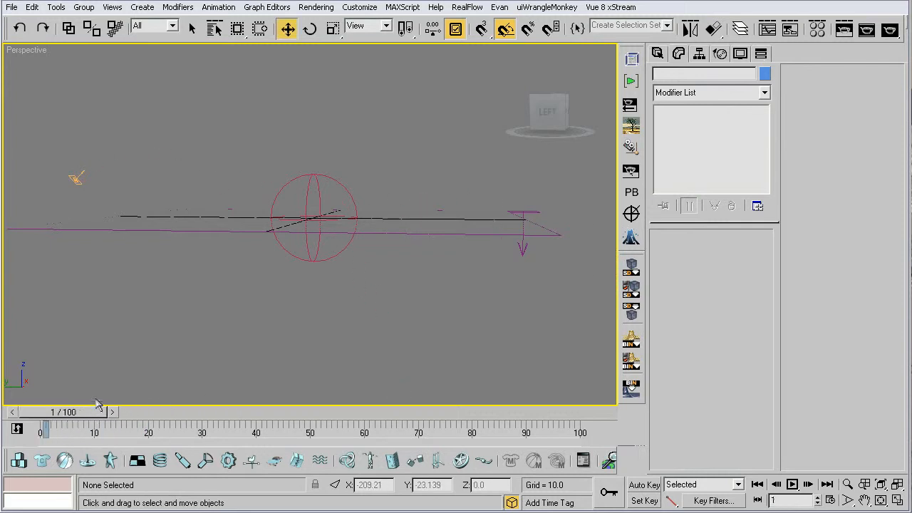
{"action": "middle_click_drag", "start_coordinate": [200, 311], "coordinate": [187, 336], "text": "alt"}
Review the Collision Spawn test's spawn rate, speed and offspring options in Particle View, leaving them as they are, and dismiss Particle View.
{"action": "key", "text": "6"}
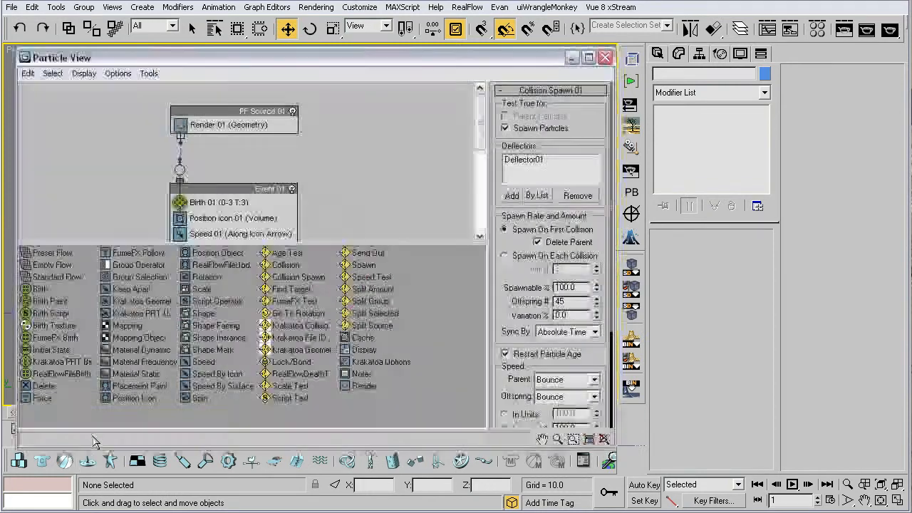
{"action": "scroll", "coordinate": [311, 142], "scroll_direction": "down", "scroll_amount": 2}
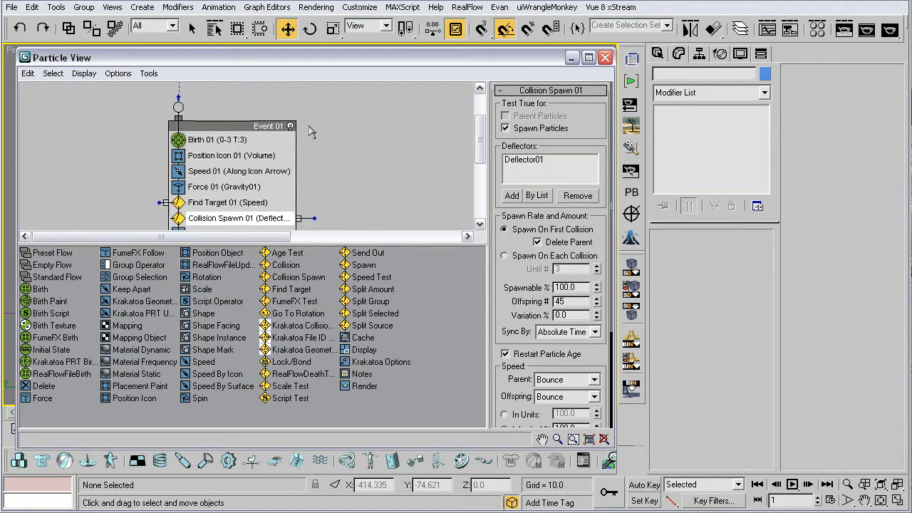
{"action": "scroll", "coordinate": [328, 171], "scroll_direction": "down", "scroll_amount": 1}
{"action": "left_click_drag", "start_coordinate": [525, 282], "coordinate": [531, 222]}
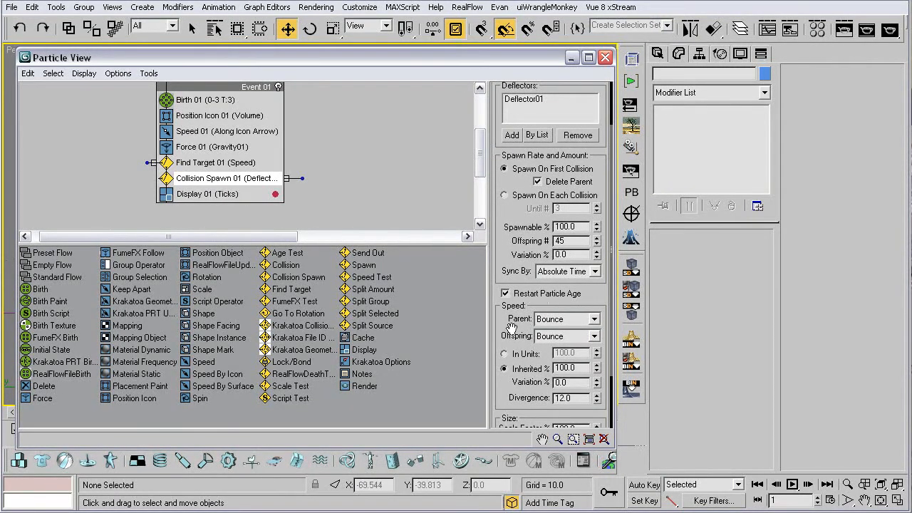
{"action": "left_click_drag", "start_coordinate": [512, 327], "coordinate": [515, 198]}
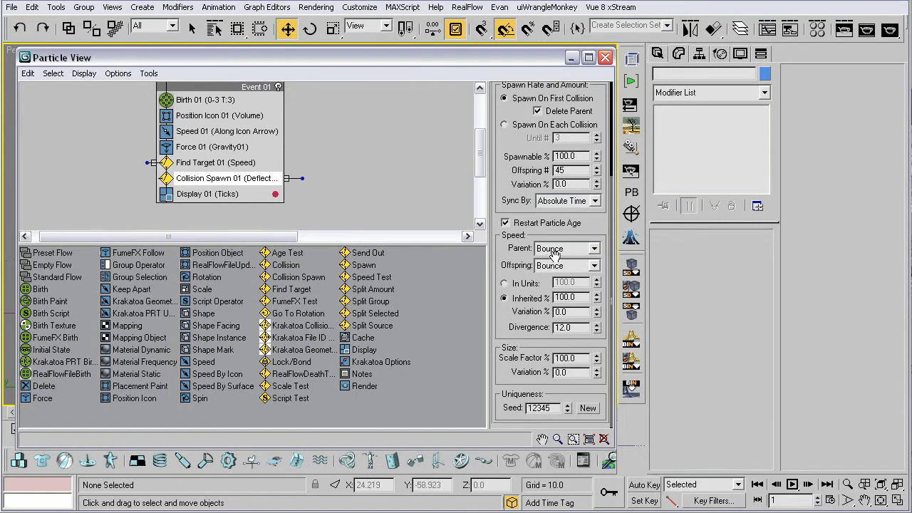
{"action": "left_click", "coordinate": [598, 250]}
{"action": "left_click", "coordinate": [593, 229]}
{"action": "left_click_drag", "start_coordinate": [511, 208], "coordinate": [512, 229]}
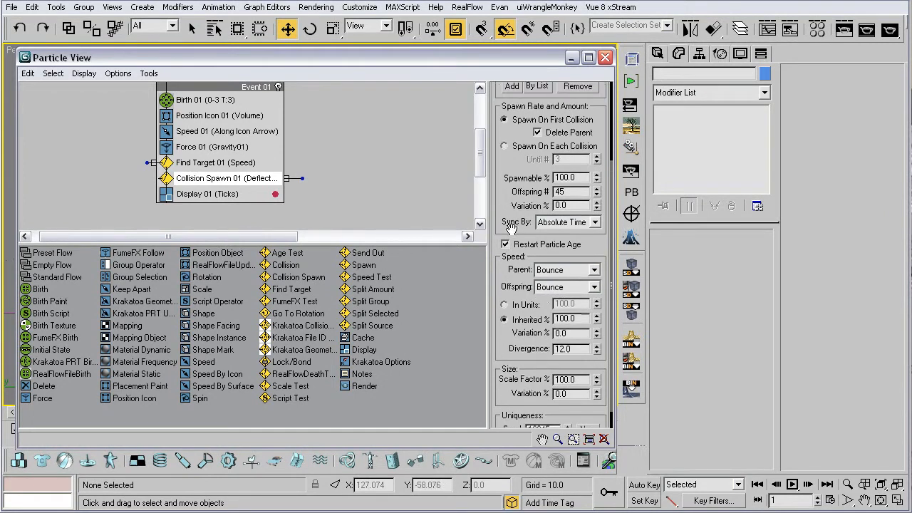
{"action": "scroll", "coordinate": [505, 191], "scroll_direction": "up", "scroll_amount": 1}
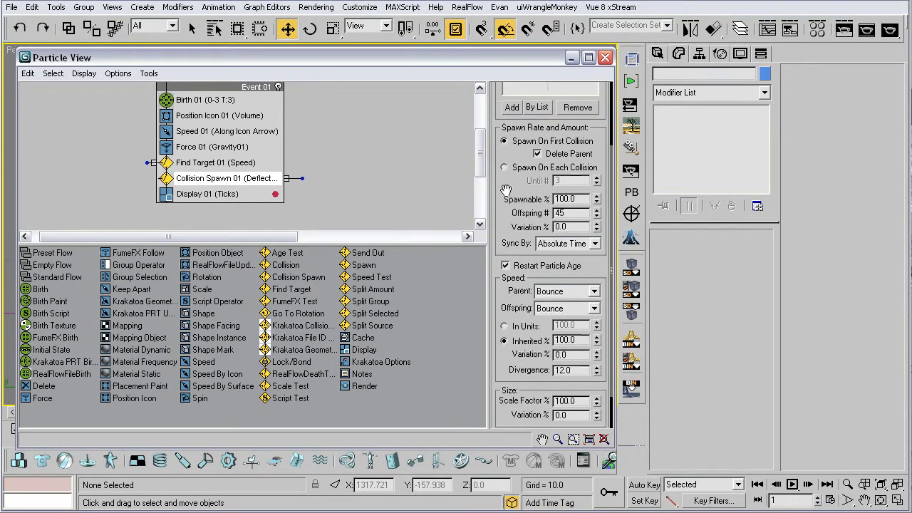
{"action": "scroll", "coordinate": [505, 189], "scroll_direction": "up", "scroll_amount": 2}
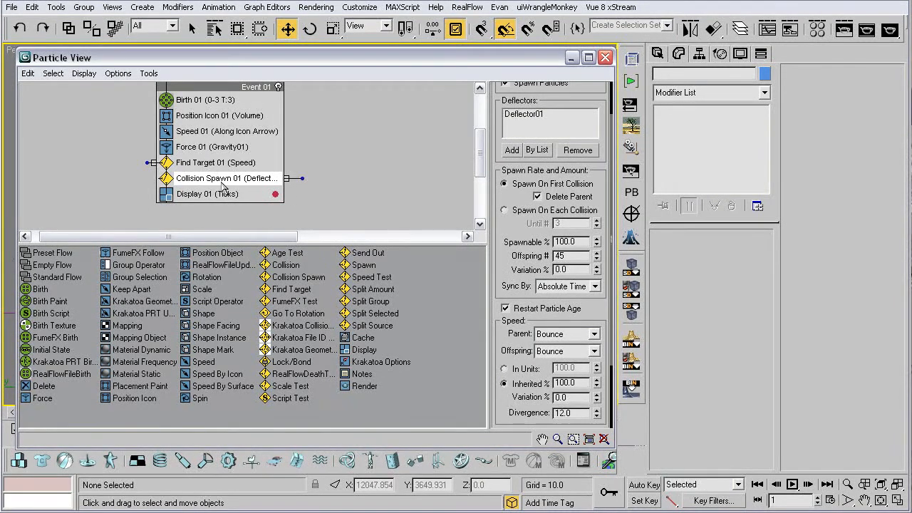
{"action": "left_click", "coordinate": [347, 184]}
{"action": "middle_click_drag", "start_coordinate": [313, 186], "coordinate": [238, 177]}
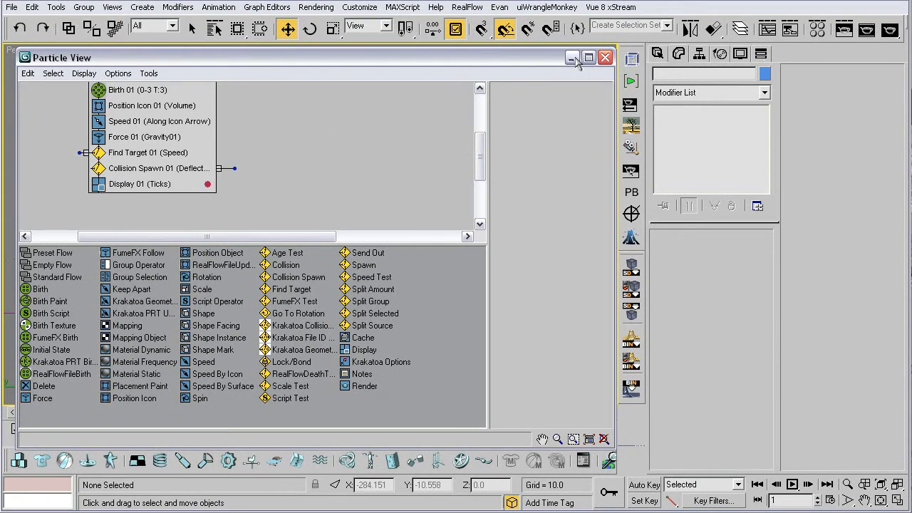
{"action": "left_click", "coordinate": [572, 57]}
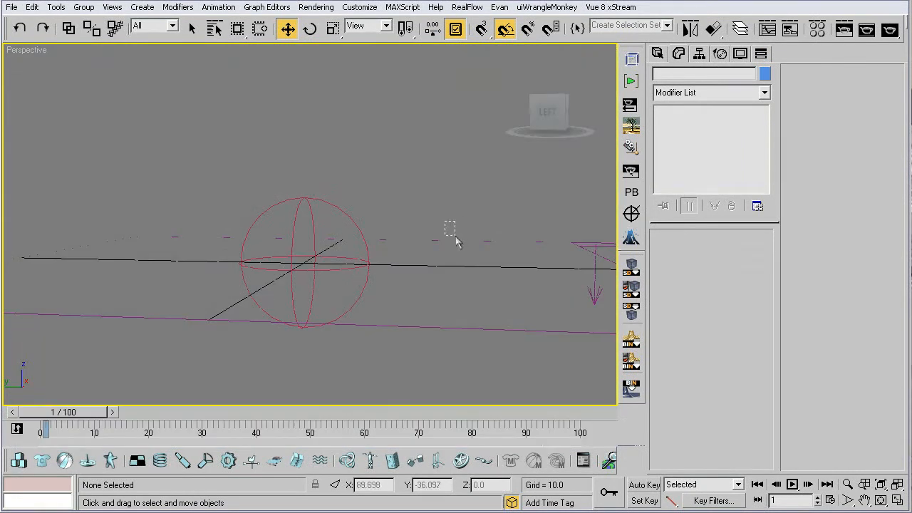
Set the deflector's bounce to 0.76, variation to 6% and chaos to 16%, and scrub to frame 16 to preview the collision.
{"action": "left_click", "coordinate": [490, 264]}
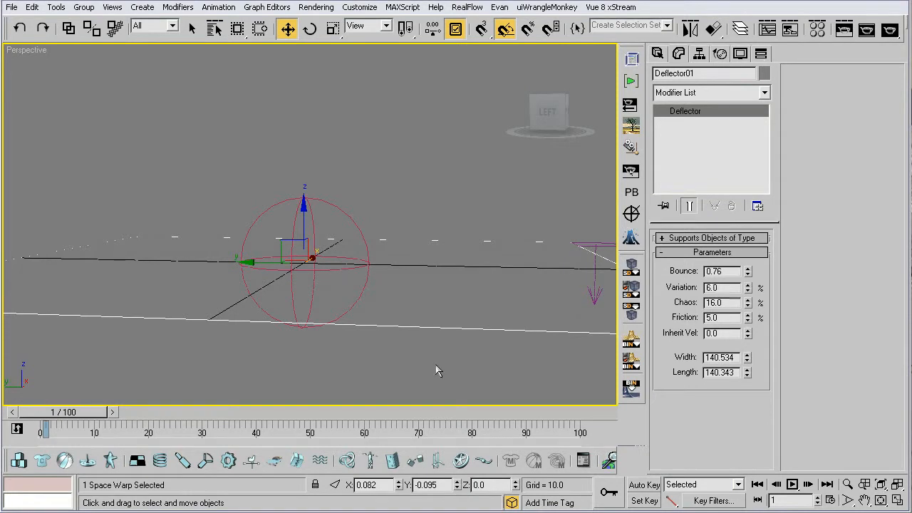
{"action": "left_click_drag", "start_coordinate": [72, 419], "coordinate": [147, 408]}
{"action": "key", "text": "w"}
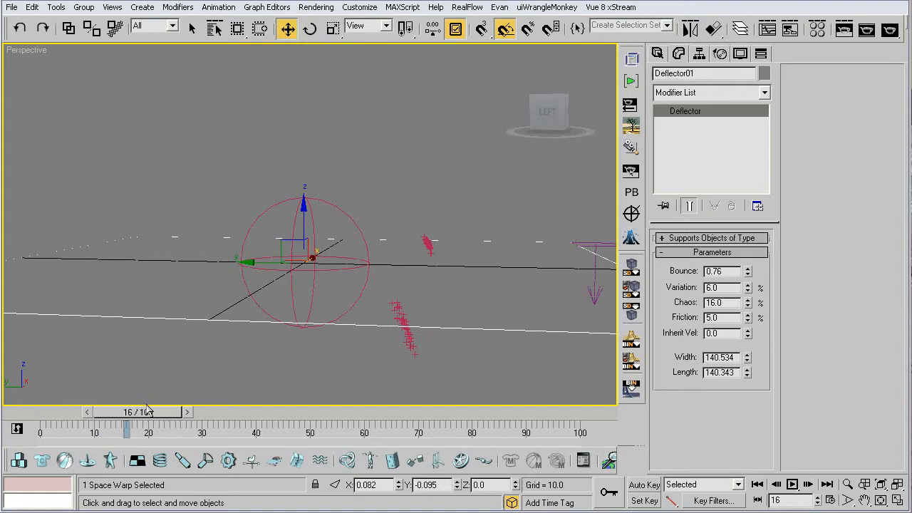
Scale the Find Target icon down uniformly to a small sphere at the grid center and scrub back to frame 11.
{"action": "left_click", "coordinate": [265, 205]}
{"action": "left_click", "coordinate": [302, 205]}
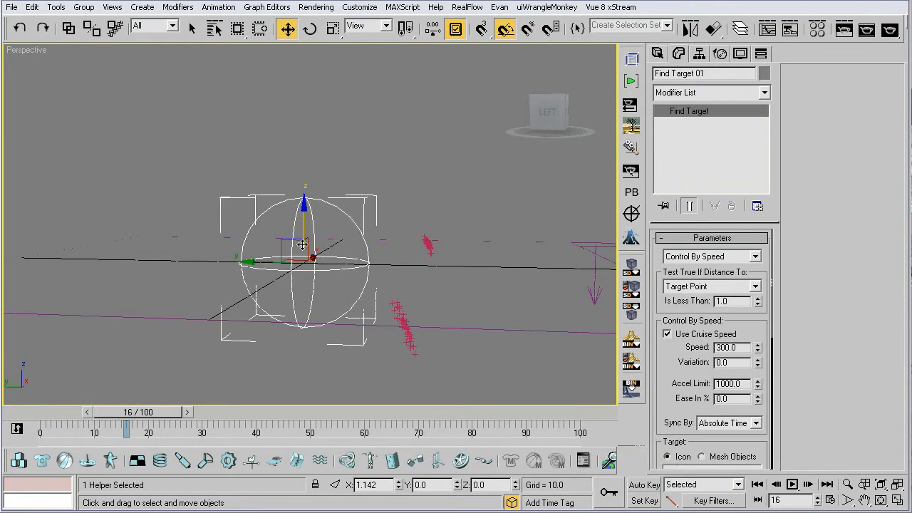
{"action": "key", "text": "r"}
{"action": "left_click_drag", "start_coordinate": [307, 255], "coordinate": [338, 463]}
{"action": "left_click_drag", "start_coordinate": [315, 251], "coordinate": [317, 301]}
{"action": "left_click_drag", "start_coordinate": [178, 420], "coordinate": [142, 392]}
{"action": "key", "text": "r"}
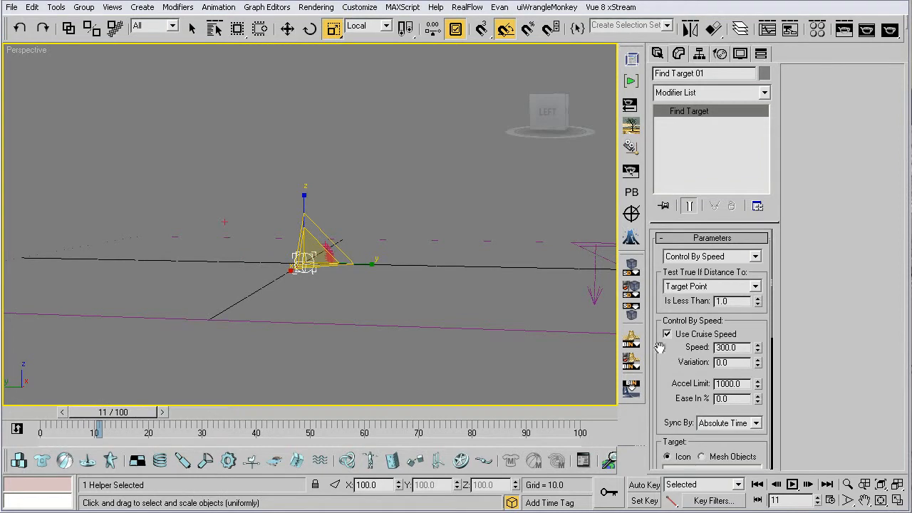
Set the Find Target test's cruise speed to 50, variation to 1.06 and ease in to 3%, and close Particle View.
{"action": "key", "text": "6"}
{"action": "left_click", "coordinate": [163, 154]}
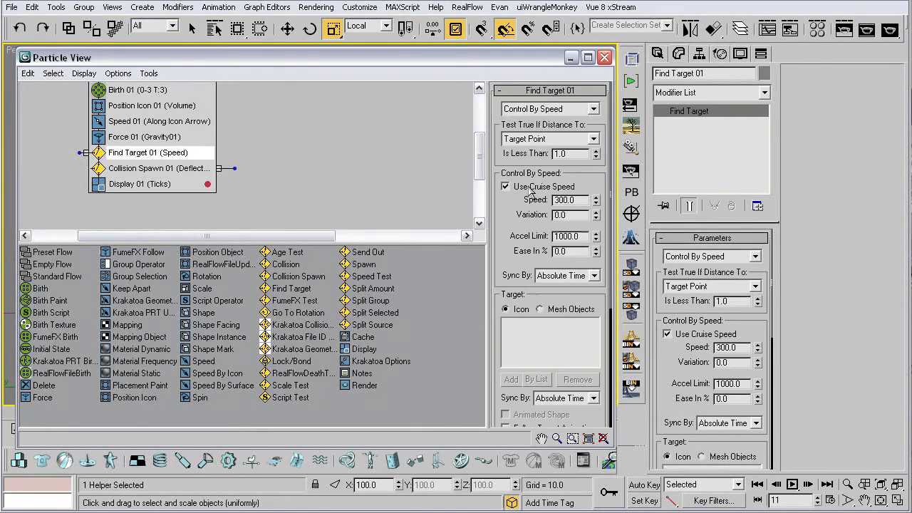
{"action": "left_click", "coordinate": [584, 200]}
{"action": "type", "text": "510"}
{"action": "key", "text": "Return"}
{"action": "type", "text": "50"}
{"action": "key", "text": "Return"}
{"action": "left_click_drag", "start_coordinate": [596, 216], "coordinate": [598, 191]}
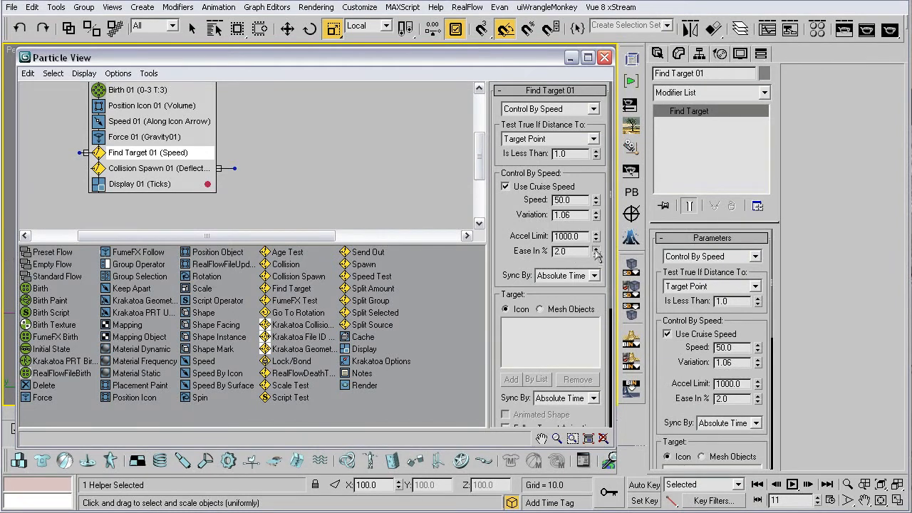
{"action": "left_click", "coordinate": [604, 57]}
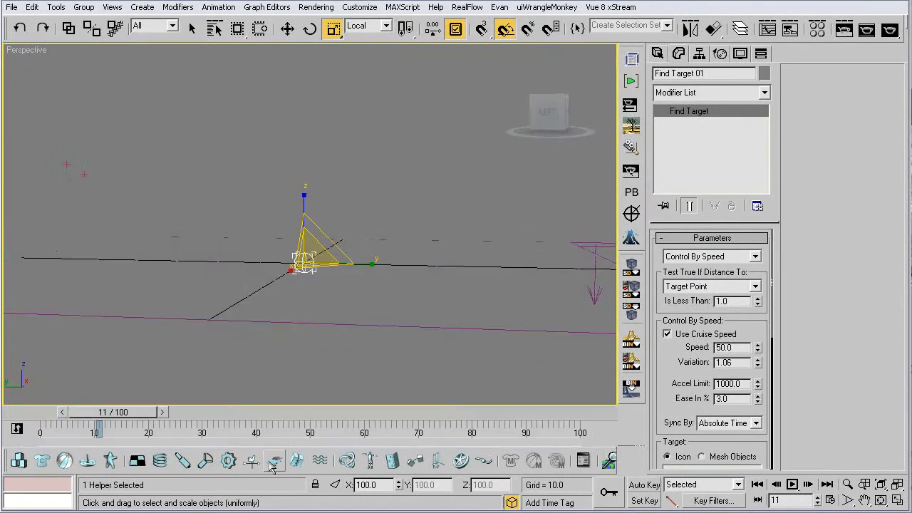
Scrub the timeline to frame 51, set the Find Target test's ease in to 0%, and close Particle View.
{"action": "left_click_drag", "start_coordinate": [131, 417], "coordinate": [336, 406]}
{"action": "key", "text": "r"}
{"action": "key", "text": "6"}
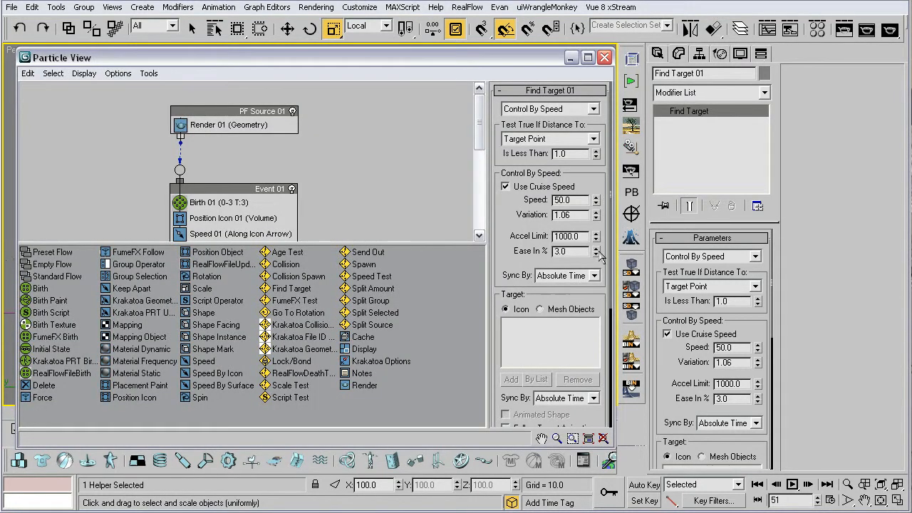
{"action": "left_click", "coordinate": [604, 57]}
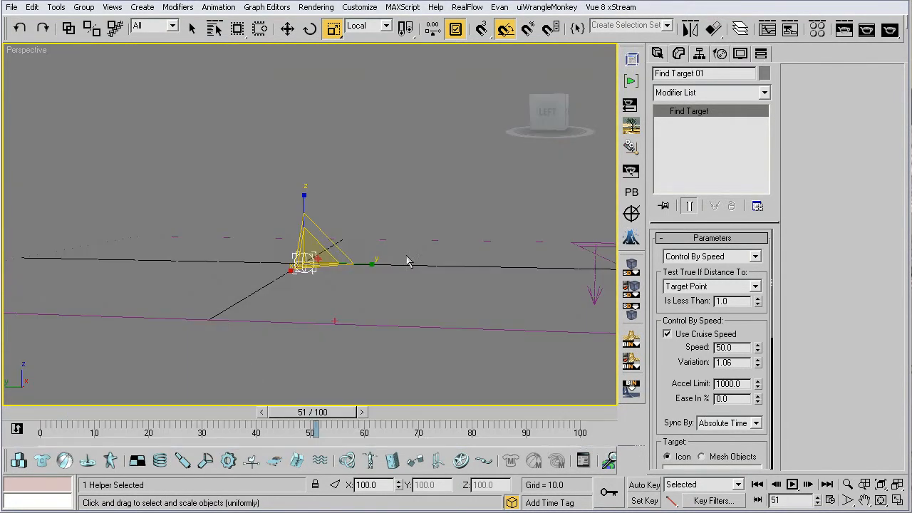
Play the animation from frame 0 to preview the particles seeking the target and striking the deflector, and return to frame 0.
{"action": "mouse_move", "coordinate": [272, 408]}
{"action": "left_mouse_down"}
{"action": "mouse_move", "coordinate": [77, 409]}
{"action": "mouse_move", "coordinate": [293, 410]}
{"action": "mouse_move", "coordinate": [266, 412]}
{"action": "left_mouse_up"}
{"action": "left_click_drag", "start_coordinate": [280, 451], "coordinate": [22, 445]}
{"action": "key", "text": "r"}
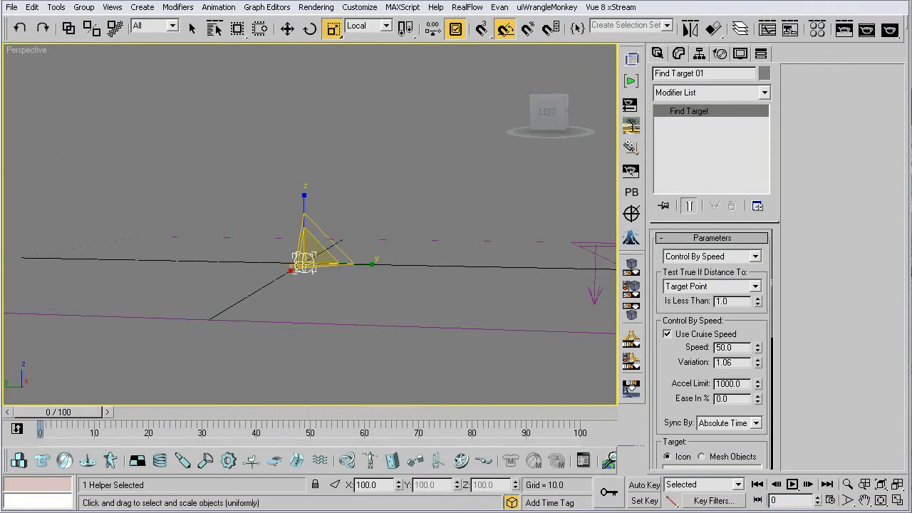
{"action": "key", "text": "/"}
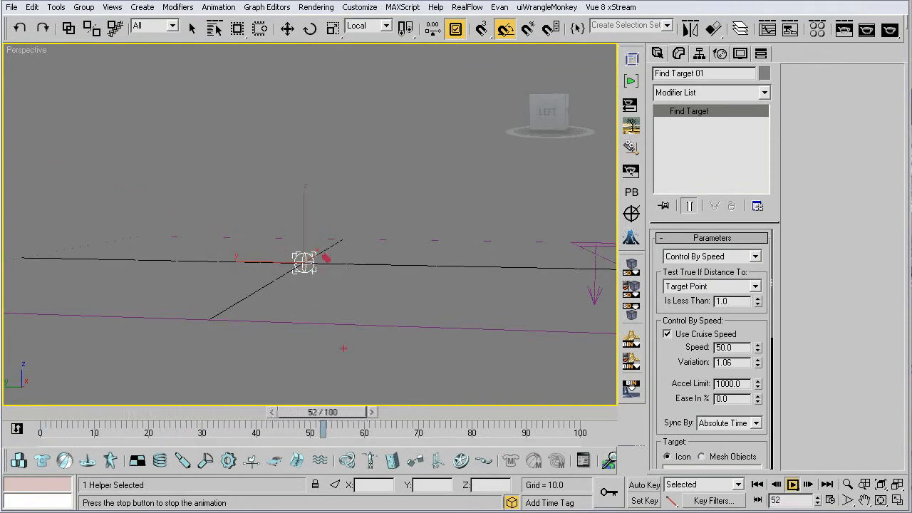
{"action": "key", "text": "/"}
{"action": "left_click_drag", "start_coordinate": [406, 411], "coordinate": [21, 412]}
Create a new event from a Display operator beside Event 01 and wire it to the Collision Spawn test's output.
{"action": "key", "text": "6"}
{"action": "middle_click_drag", "start_coordinate": [283, 174], "coordinate": [288, 112]}
{"action": "left_click", "coordinate": [344, 191]}
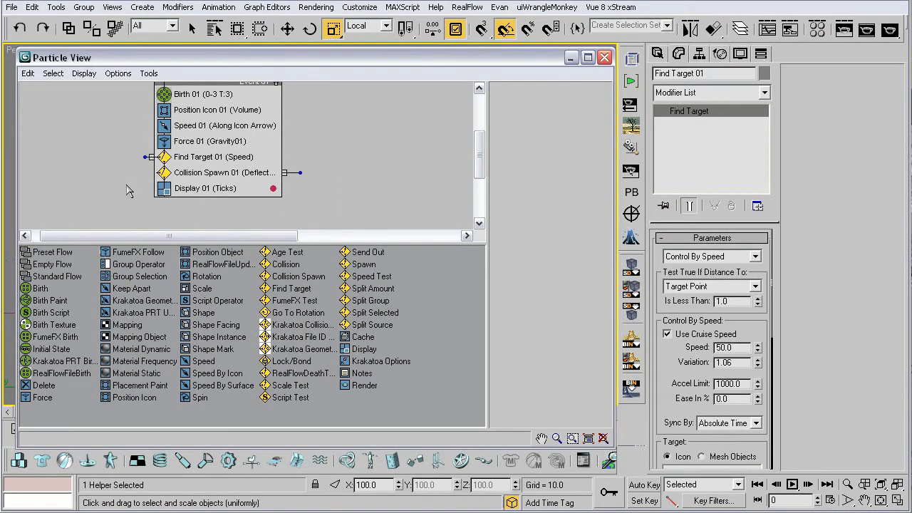
{"action": "middle_click_drag", "start_coordinate": [90, 180], "coordinate": [64, 179]}
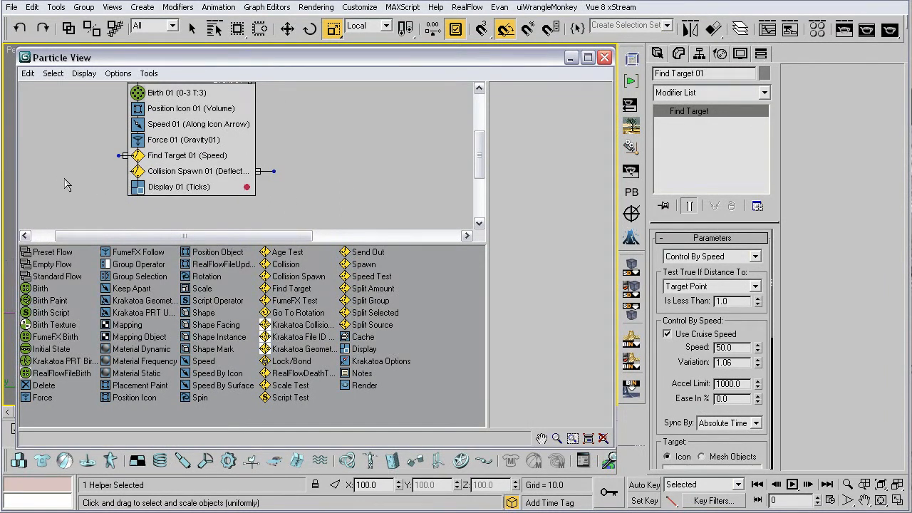
{"action": "middle_click_drag", "start_coordinate": [99, 167], "coordinate": [76, 167]}
{"action": "middle_click_drag", "start_coordinate": [342, 178], "coordinate": [282, 147]}
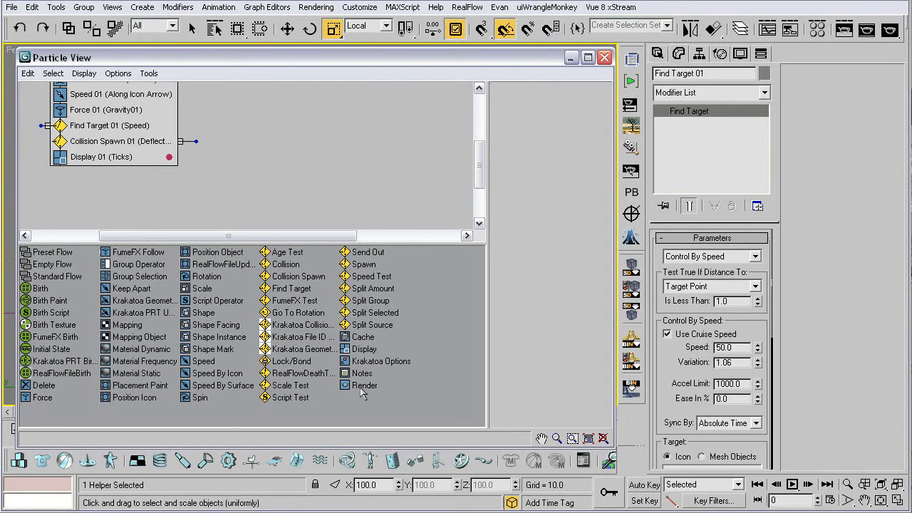
{"action": "left_click_drag", "start_coordinate": [364, 349], "coordinate": [320, 203]}
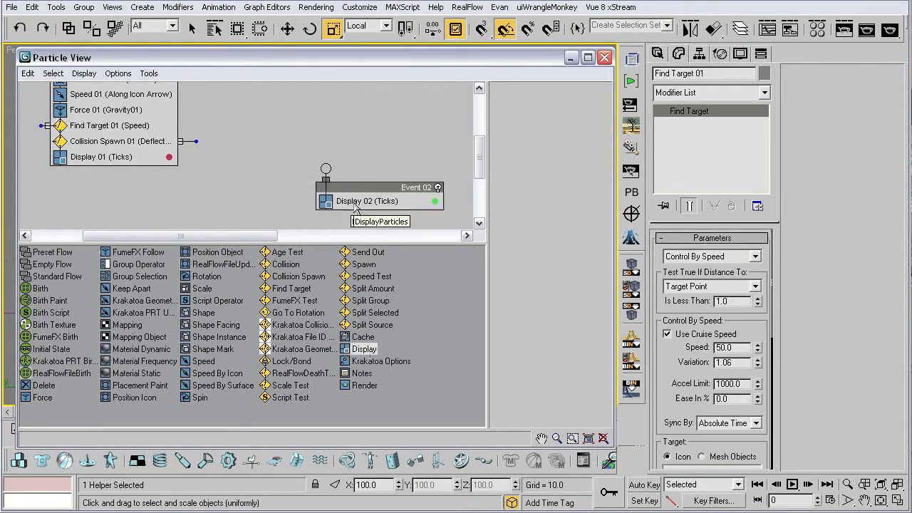
{"action": "mouse_move", "coordinate": [367, 182]}
{"action": "left_mouse_down"}
{"action": "mouse_move", "coordinate": [263, 177]}
{"action": "mouse_move", "coordinate": [293, 191]}
{"action": "left_mouse_up"}
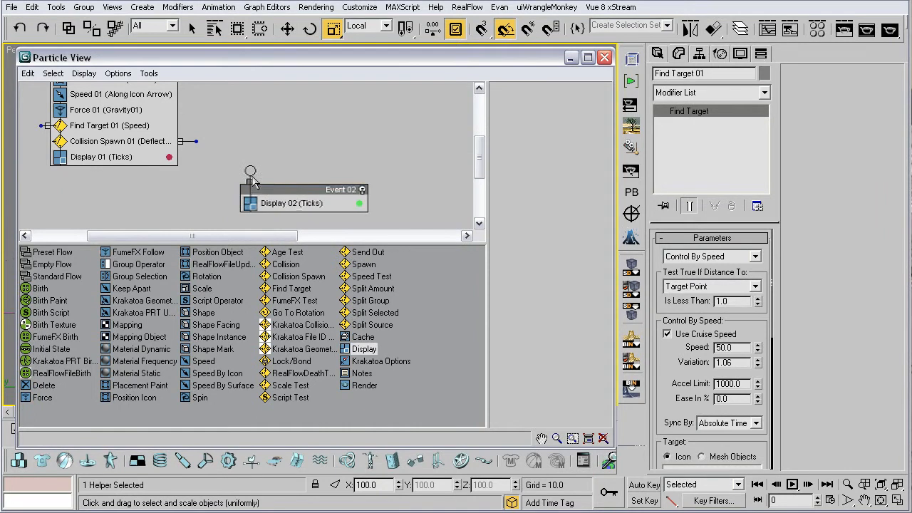
{"action": "left_click_drag", "start_coordinate": [250, 170], "coordinate": [198, 143]}
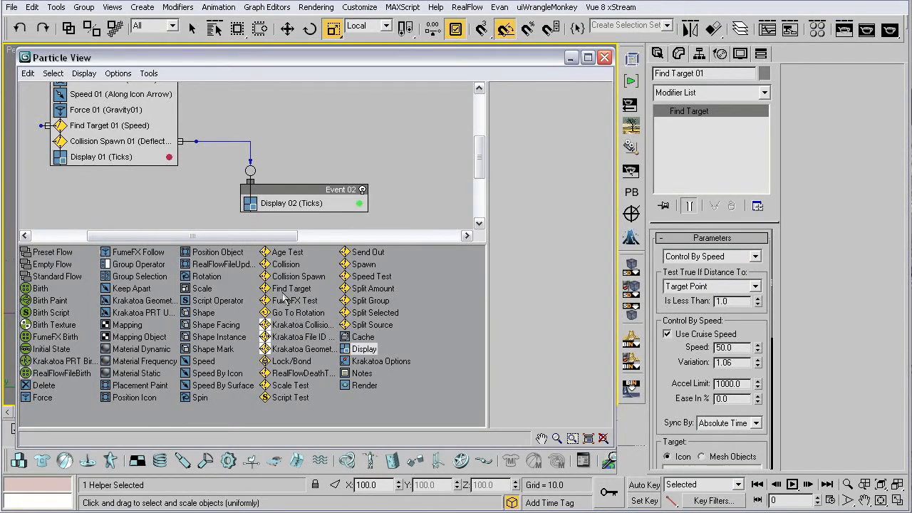
Add a Find Target test above the Display operator in the new event, and close Particle View.
{"action": "left_click_drag", "start_coordinate": [284, 295], "coordinate": [339, 203]}
{"action": "left_click", "coordinate": [340, 202]}
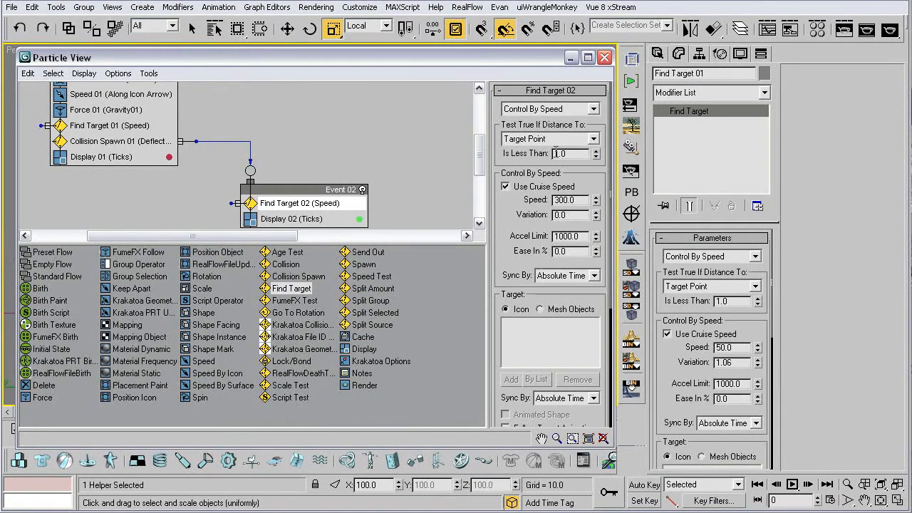
{"action": "left_click", "coordinate": [604, 57]}
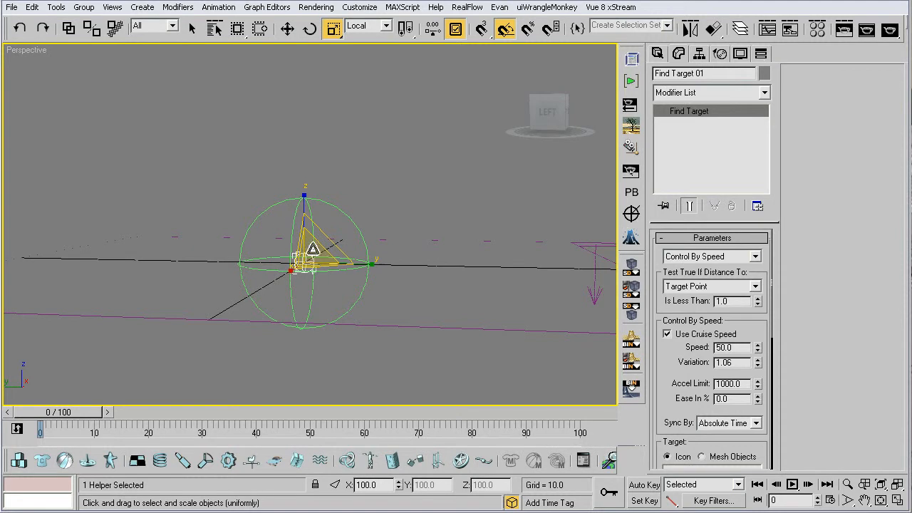
Scale the second Find Target icon down to about half its size and raise it to about Z 17.7 above the first one.
{"action": "left_click", "coordinate": [255, 207]}
{"action": "left_click", "coordinate": [276, 212]}
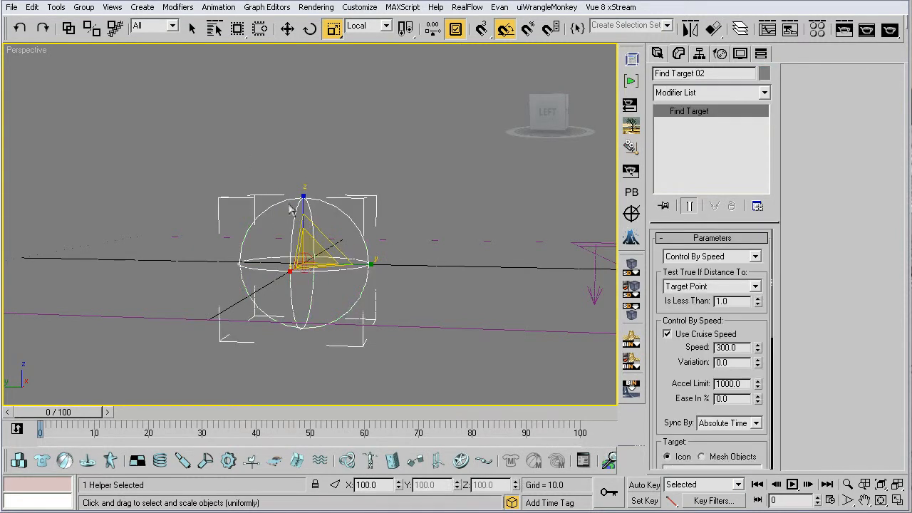
{"action": "left_click_drag", "start_coordinate": [308, 251], "coordinate": [316, 334]}
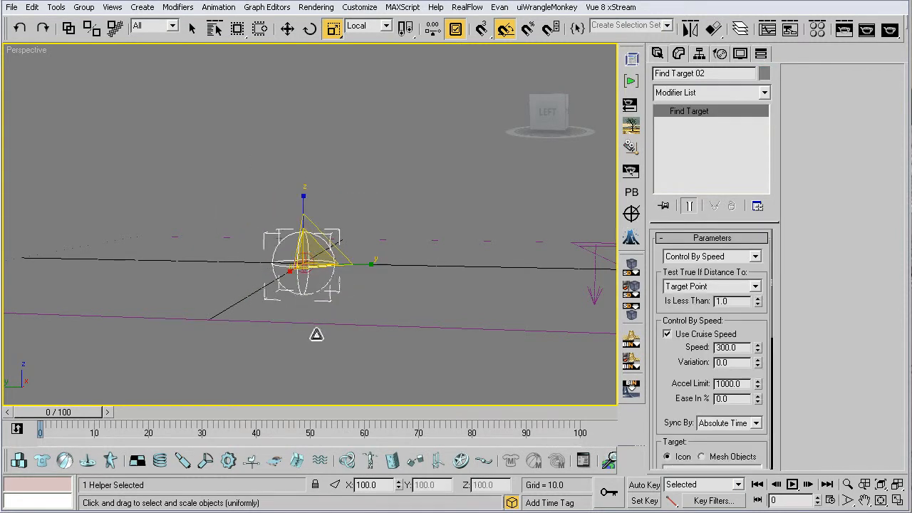
{"action": "key", "text": "w"}
{"action": "left_click_drag", "start_coordinate": [301, 208], "coordinate": [303, 130]}
Scrub the timeline to frame 61 in an angled view to preview the spawned particles gathering at the raised target.
{"action": "left_click_drag", "start_coordinate": [62, 420], "coordinate": [309, 393]}
{"action": "key", "text": "w"}
{"action": "middle_click_drag", "start_coordinate": [372, 261], "coordinate": [279, 283], "text": "alt"}
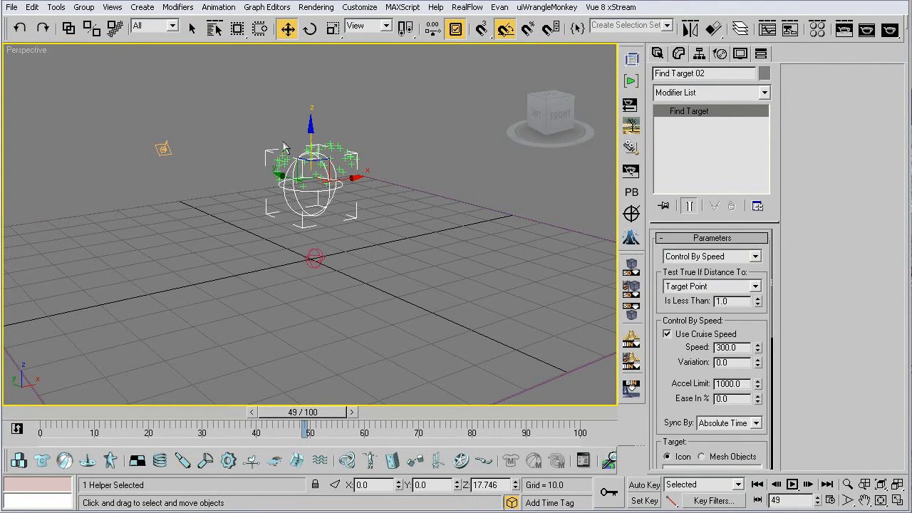
{"action": "left_click_drag", "start_coordinate": [306, 426], "coordinate": [389, 399]}
{"action": "key", "text": "w"}
Copy the gravity Force operator from Event 01 as an instance into Event 02, between Find Target 02 and the Display operator.
{"action": "key", "text": "6"}
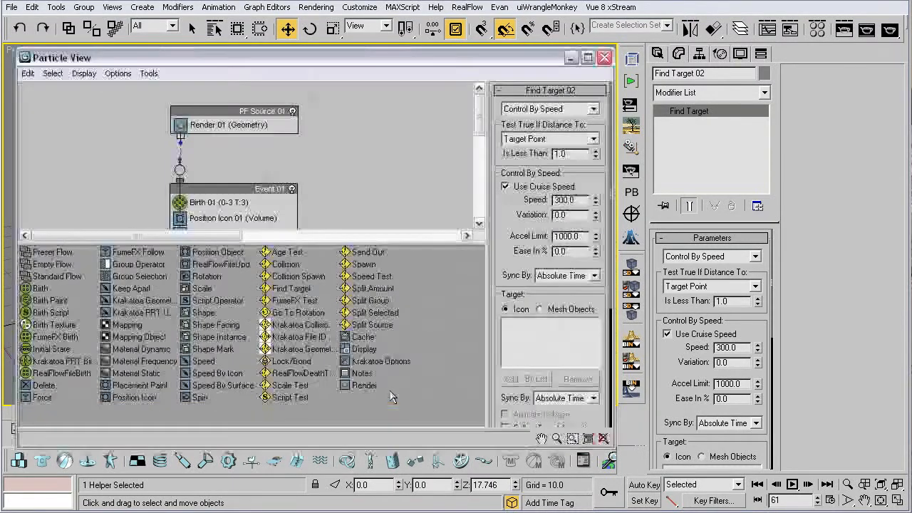
{"action": "middle_click_drag", "start_coordinate": [321, 174], "coordinate": [258, 81]}
{"action": "middle_click_drag", "start_coordinate": [259, 189], "coordinate": [227, 148]}
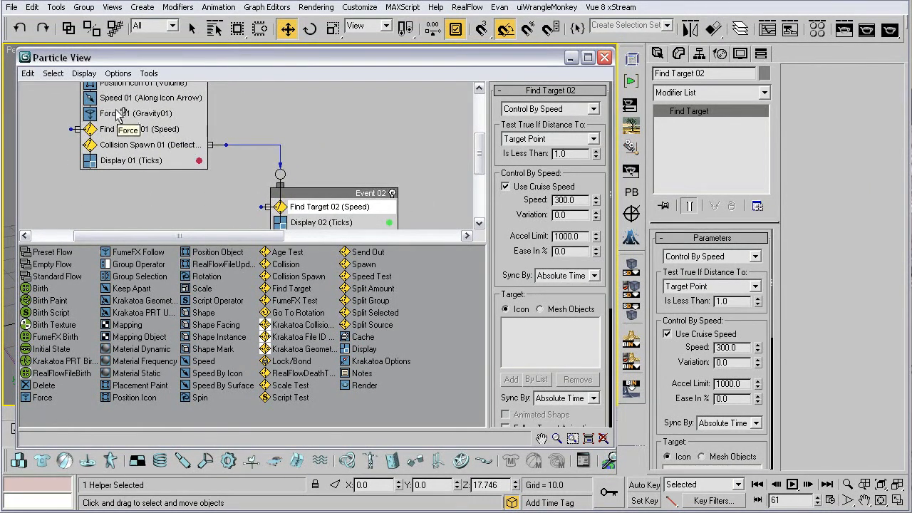
{"action": "left_click_drag", "start_coordinate": [130, 114], "coordinate": [279, 161]}
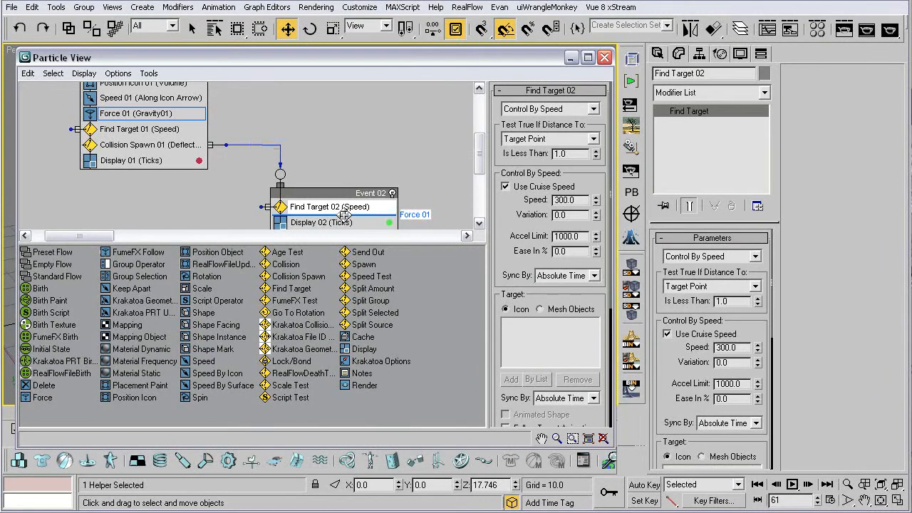
{"action": "left_click_drag", "start_coordinate": [344, 214], "coordinate": [344, 215], "text": "shift"}
{"action": "left_click", "coordinate": [272, 299]}
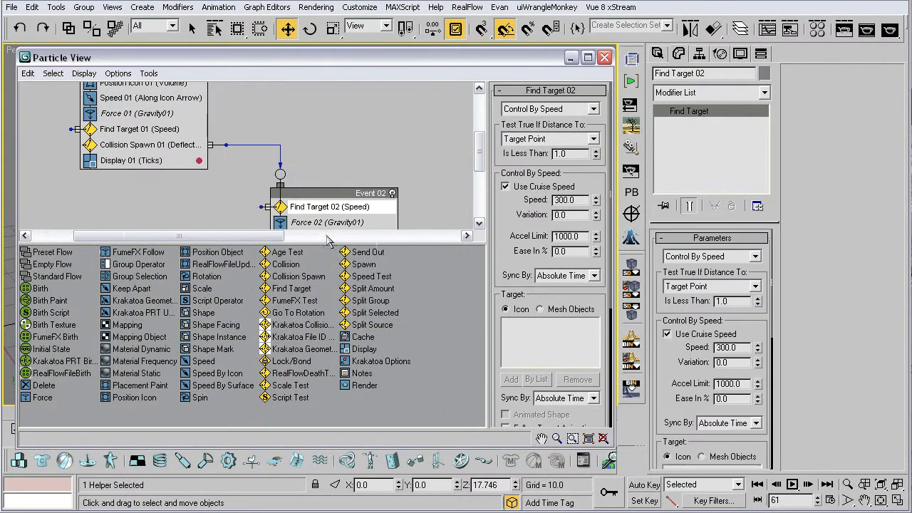
Close Particle View and scrub the timeline to frame 100 to preview the spawned particles under gravity.
{"action": "middle_click_drag", "start_coordinate": [204, 142], "coordinate": [157, 120]}
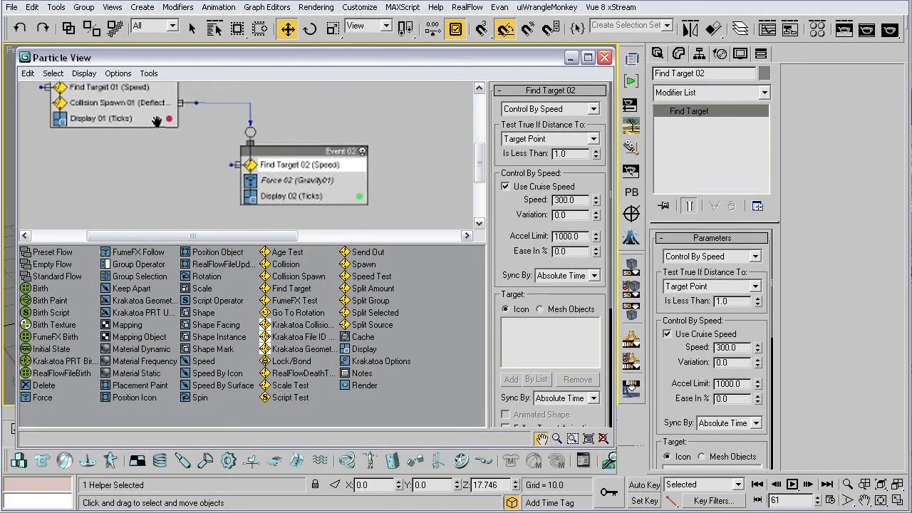
{"action": "mouse_move", "coordinate": [188, 155]}
{"action": "middle_mouse_down"}
{"action": "mouse_move", "coordinate": [198, 208]}
{"action": "mouse_move", "coordinate": [195, 169]}
{"action": "middle_mouse_up"}
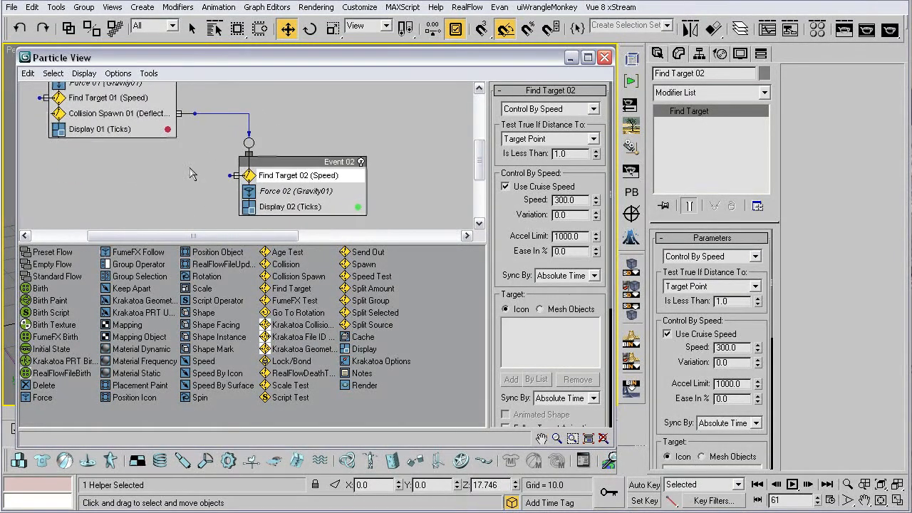
{"action": "left_click", "coordinate": [604, 57]}
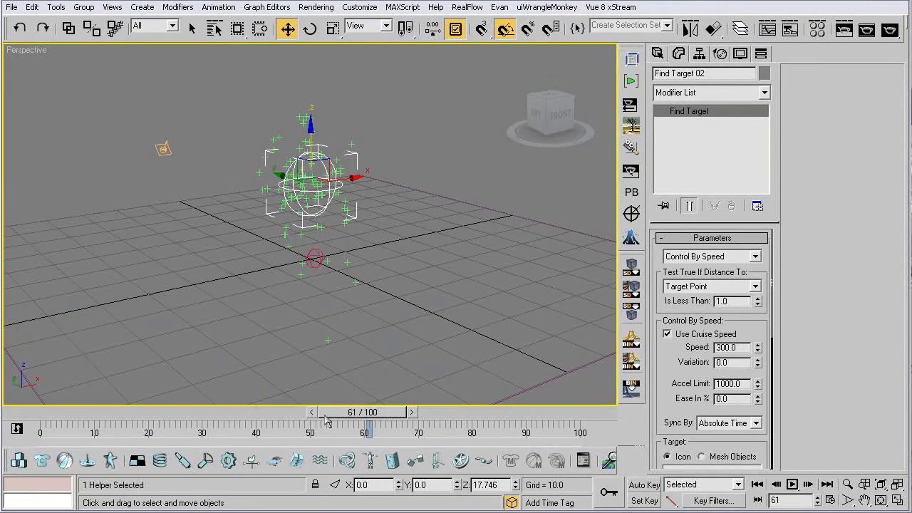
{"action": "left_click_drag", "start_coordinate": [322, 421], "coordinate": [566, 439]}
{"action": "key", "text": "w"}
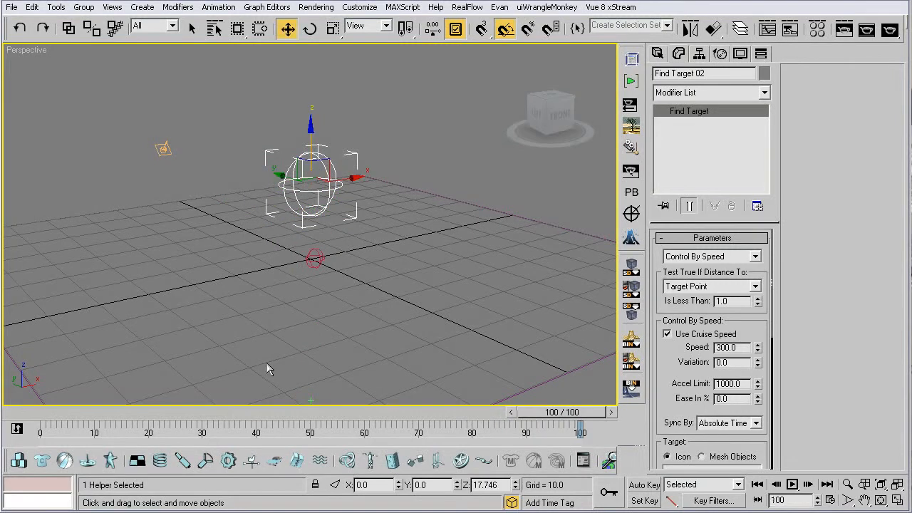
Copy the Collision Spawn test as an instance into Event 02 above Display, and delete the stray event made by the first copy.
{"action": "key", "text": "6"}
{"action": "middle_click_drag", "start_coordinate": [134, 188], "coordinate": [98, 95]}
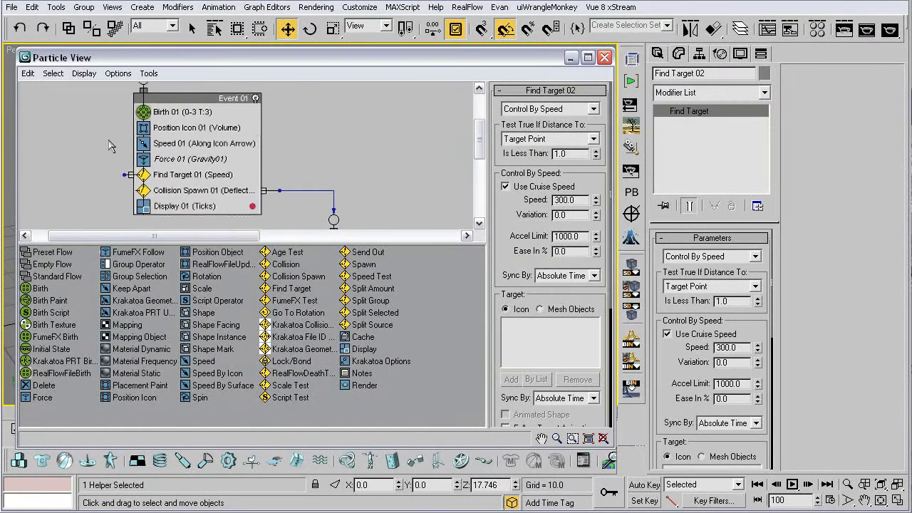
{"action": "middle_click_drag", "start_coordinate": [175, 177], "coordinate": [130, 107]}
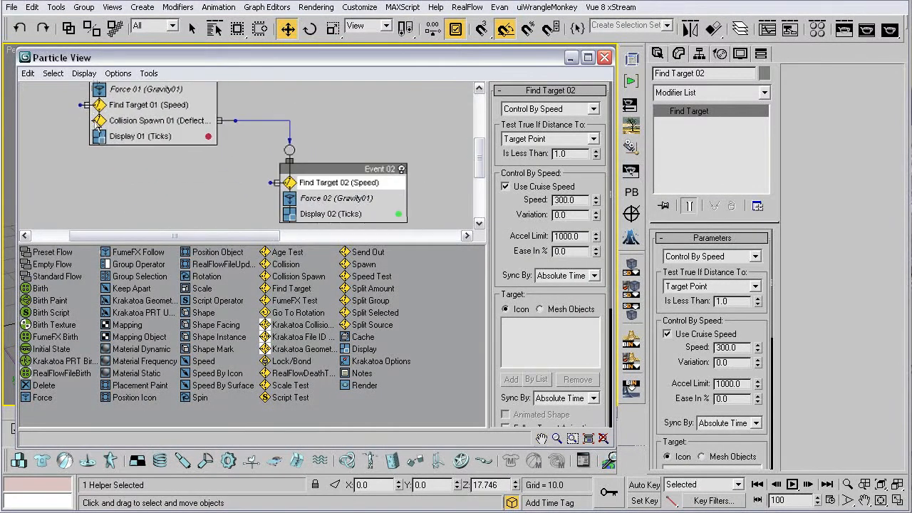
{"action": "left_click_drag", "start_coordinate": [121, 124], "coordinate": [338, 200]}
{"action": "mouse_move", "coordinate": [145, 124]}
{"action": "left_mouse_down", "text": "shift"}
{"action": "mouse_move", "coordinate": [124, 167]}
{"action": "mouse_move", "coordinate": [128, 186]}
{"action": "left_mouse_up", "text": "shift"}
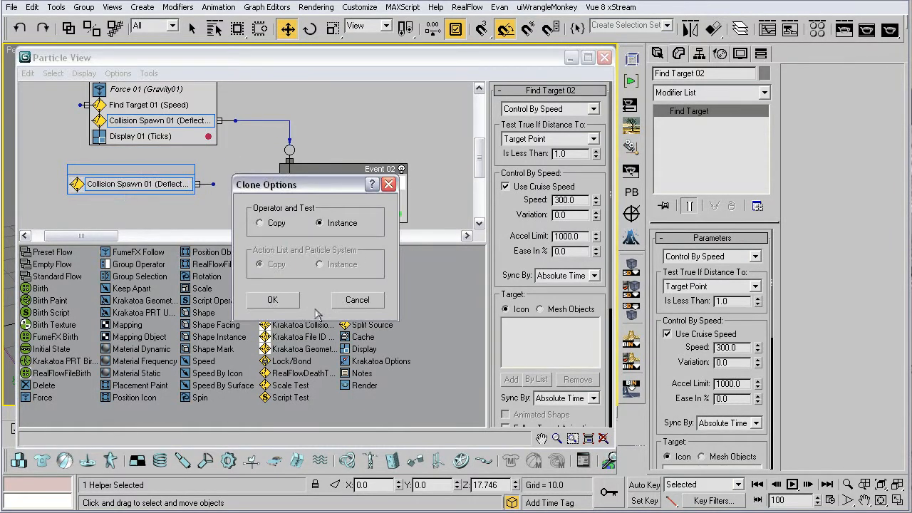
{"action": "left_click", "coordinate": [274, 300]}
{"action": "mouse_move", "coordinate": [102, 183]}
{"action": "left_mouse_down"}
{"action": "mouse_move", "coordinate": [306, 211]}
{"action": "mouse_move", "coordinate": [303, 196]}
{"action": "mouse_move", "coordinate": [309, 209]}
{"action": "left_mouse_up"}
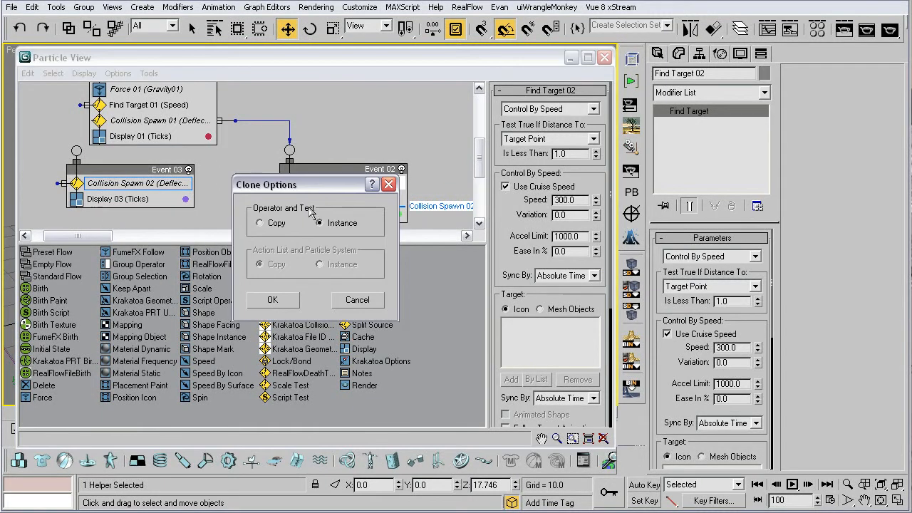
{"action": "left_click", "coordinate": [274, 300]}
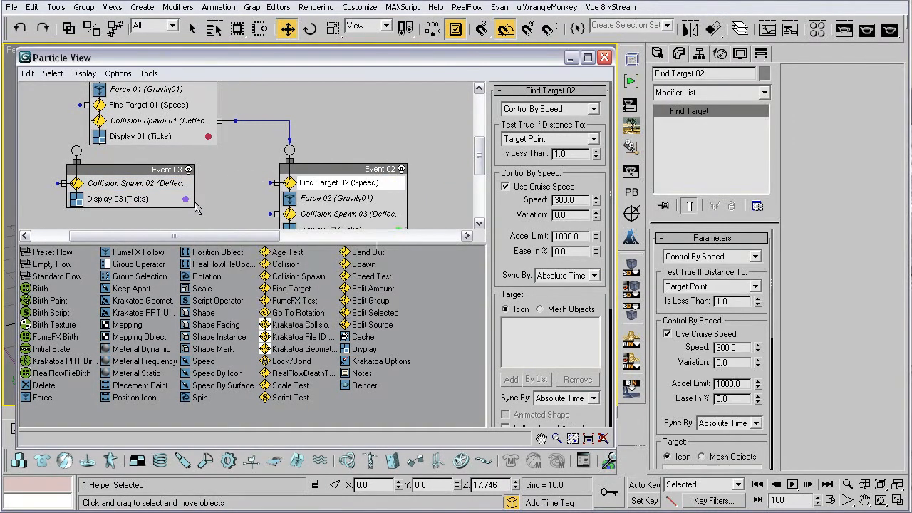
{"action": "left_click_drag", "start_coordinate": [26, 150], "coordinate": [108, 208]}
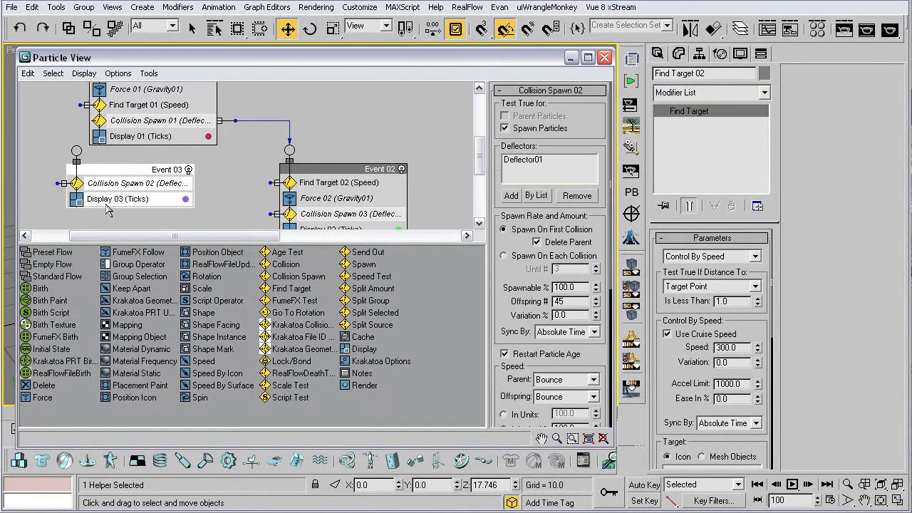
{"action": "key", "text": "Delete"}
Create a new event with a Delete operator, wire Event 02's Collision Spawn output to it, and close Particle View.
{"action": "scroll", "coordinate": [234, 147], "scroll_direction": "down", "scroll_amount": 4}
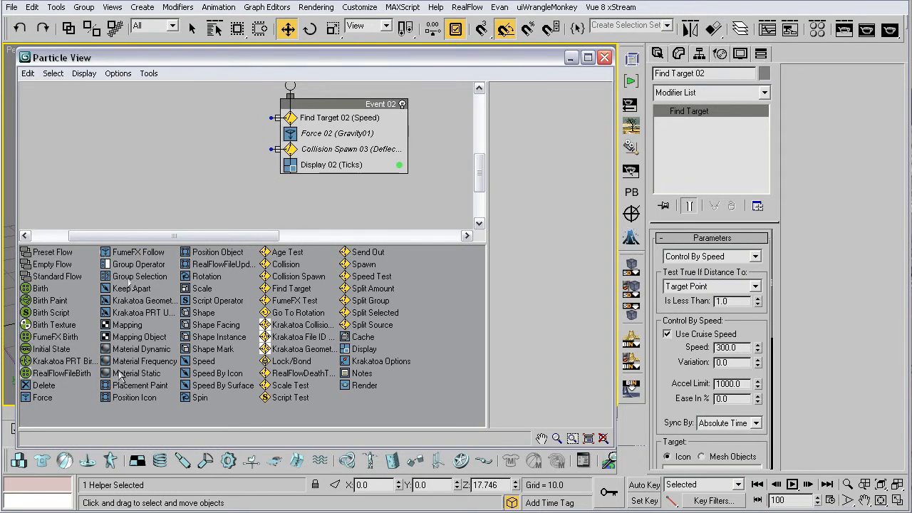
{"action": "left_click_drag", "start_coordinate": [36, 394], "coordinate": [272, 149]}
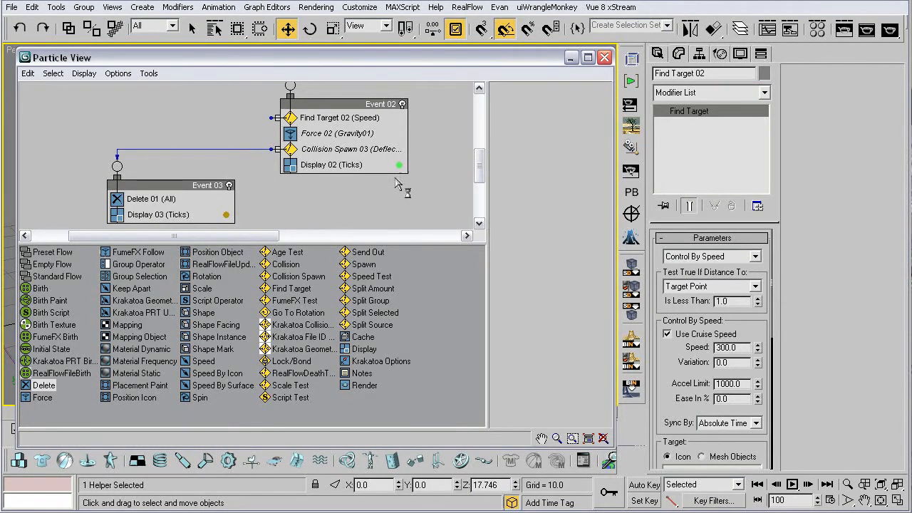
{"action": "left_click", "coordinate": [604, 57]}
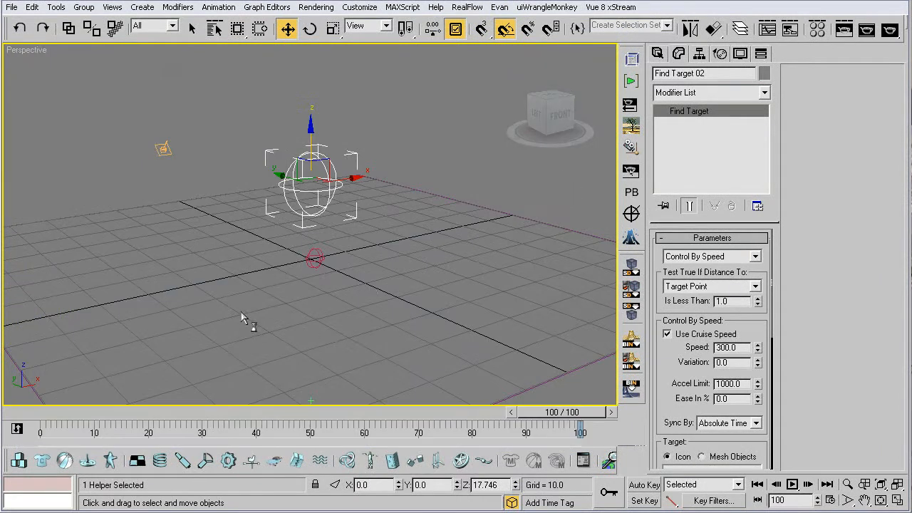
Scrub the timeline back to frame 19 to preview the particles, and review the event wiring in Particle View.
{"action": "middle_click_drag", "start_coordinate": [244, 320], "coordinate": [220, 253]}
{"action": "scroll", "coordinate": [218, 254], "scroll_direction": "down", "scroll_amount": 4}
{"action": "left_click_drag", "start_coordinate": [523, 414], "coordinate": [131, 369]}
{"action": "key", "text": "w"}
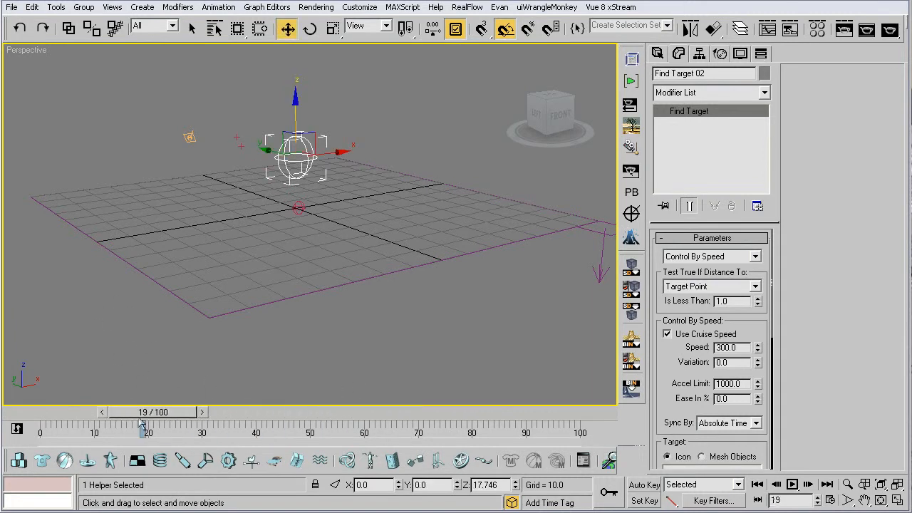
{"action": "key", "text": "6"}
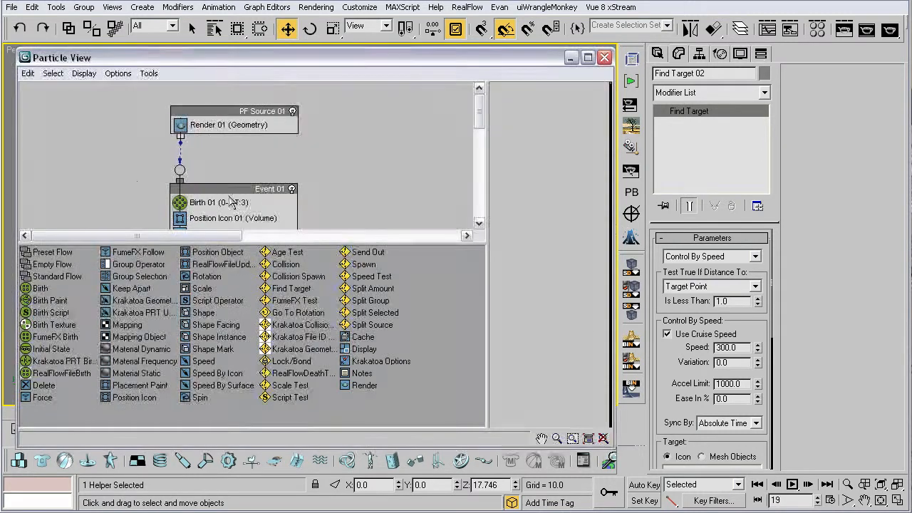
{"action": "scroll", "coordinate": [130, 193], "scroll_direction": "down", "scroll_amount": 3}
{"action": "middle_click_drag", "start_coordinate": [171, 171], "coordinate": [145, 168]}
{"action": "middle_click_drag", "start_coordinate": [173, 197], "coordinate": [133, 128]}
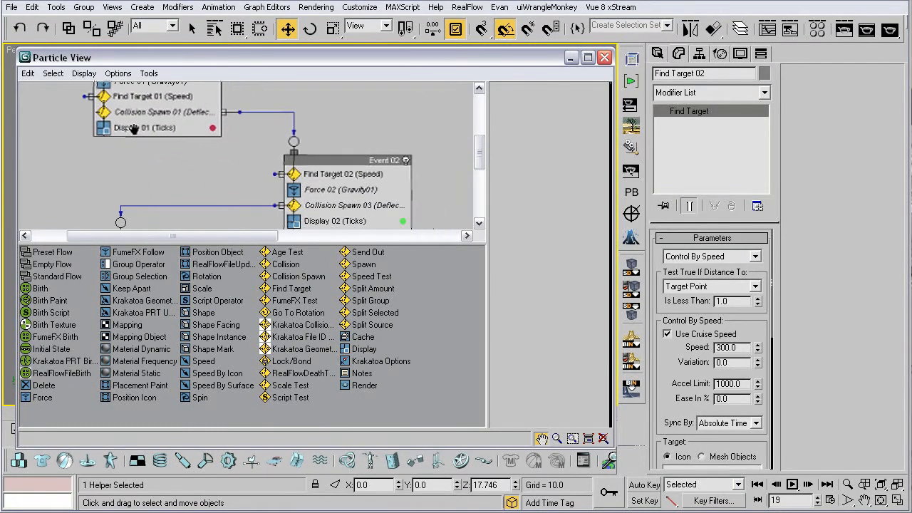
{"action": "left_click", "coordinate": [605, 58]}
Raise the first Find Target icon to about Z 2.2 and scrub the timeline to frame 50.
{"action": "left_click", "coordinate": [299, 206]}
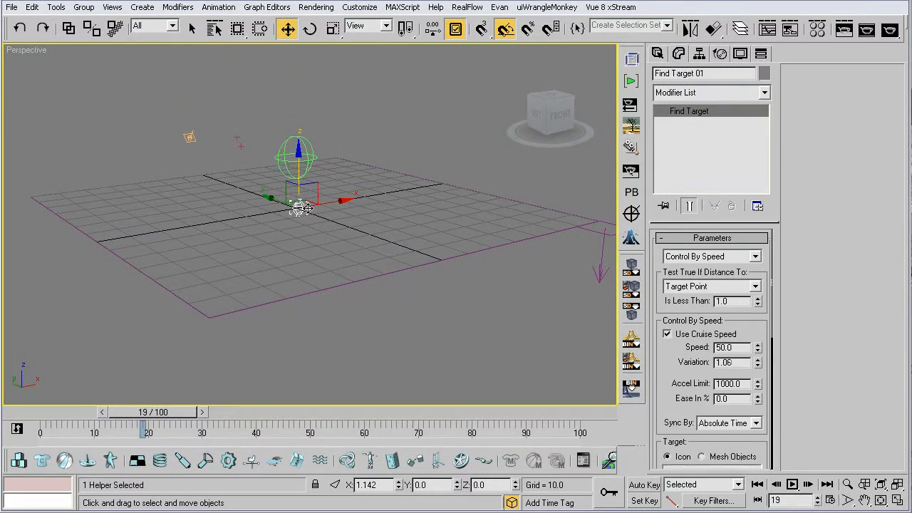
{"action": "left_click_drag", "start_coordinate": [299, 155], "coordinate": [300, 148]}
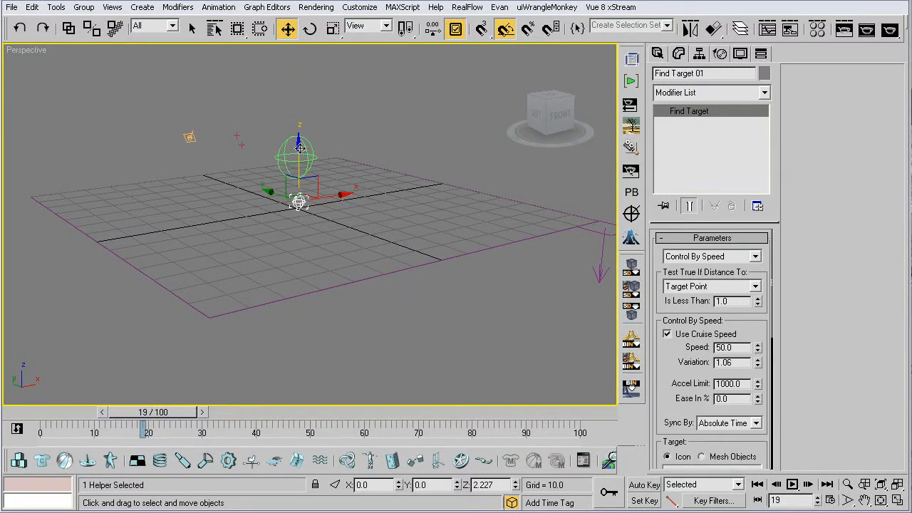
{"action": "left_click_drag", "start_coordinate": [152, 419], "coordinate": [310, 422]}
Delete the Collision Spawn test from Event 02 in Particle View.
{"action": "key", "text": "6"}
{"action": "middle_click_drag", "start_coordinate": [128, 176], "coordinate": [101, 108]}
{"action": "middle_click_drag", "start_coordinate": [101, 165], "coordinate": [94, 115]}
{"action": "middle_click_drag", "start_coordinate": [149, 194], "coordinate": [98, 164]}
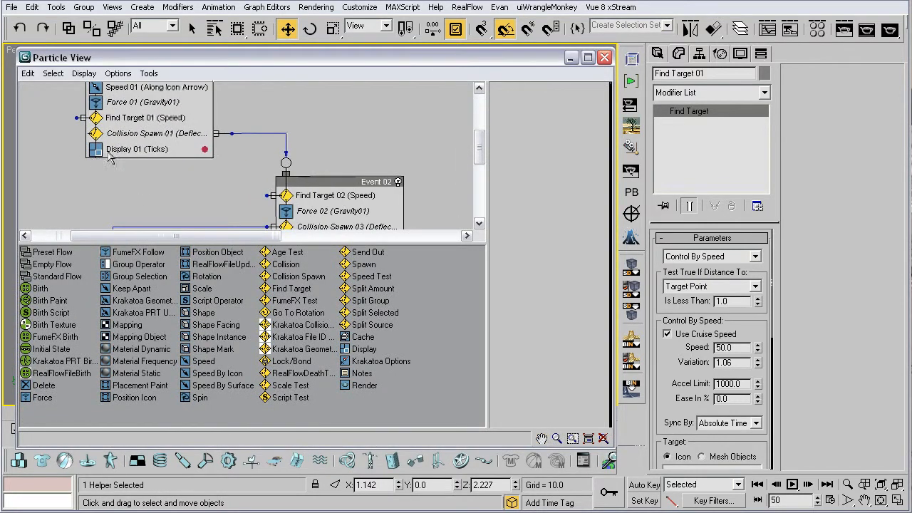
{"action": "middle_click_drag", "start_coordinate": [249, 194], "coordinate": [232, 173]}
{"action": "left_click", "coordinate": [321, 208]}
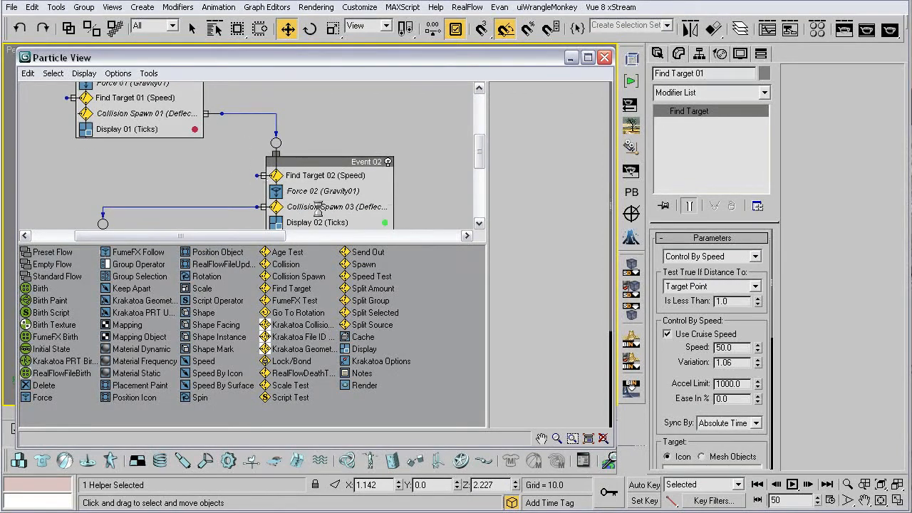
{"action": "key", "text": "Delete"}
Add a Collision test between the Force and Display operators in Event 02, and assign Deflector01 as its deflector.
{"action": "middle_click_drag", "start_coordinate": [175, 170], "coordinate": [192, 126]}
{"action": "middle_click_drag", "start_coordinate": [216, 159], "coordinate": [182, 144]}
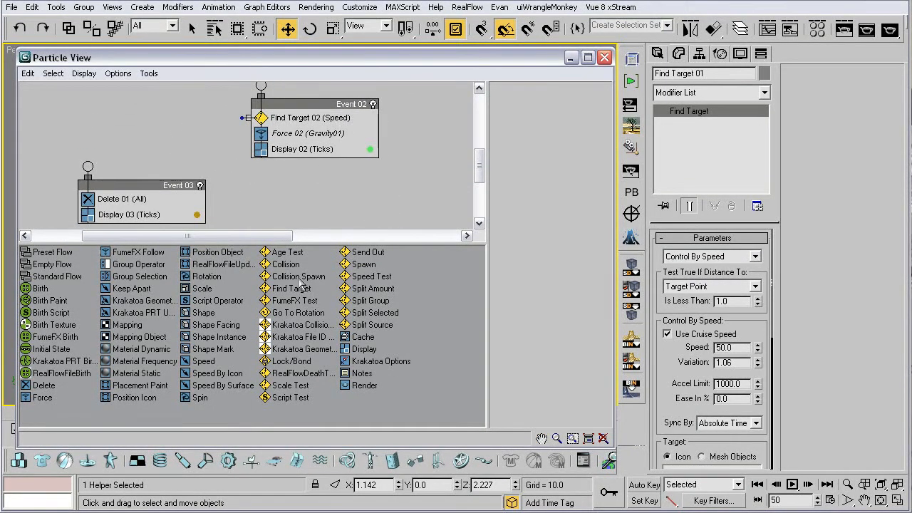
{"action": "left_click_drag", "start_coordinate": [287, 270], "coordinate": [285, 158]}
{"action": "left_click", "coordinate": [276, 151]}
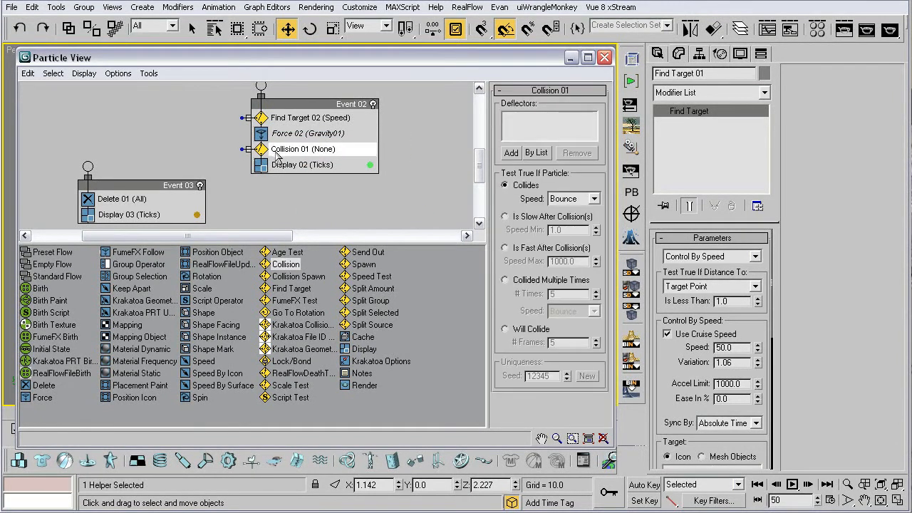
{"action": "left_click", "coordinate": [532, 153]}
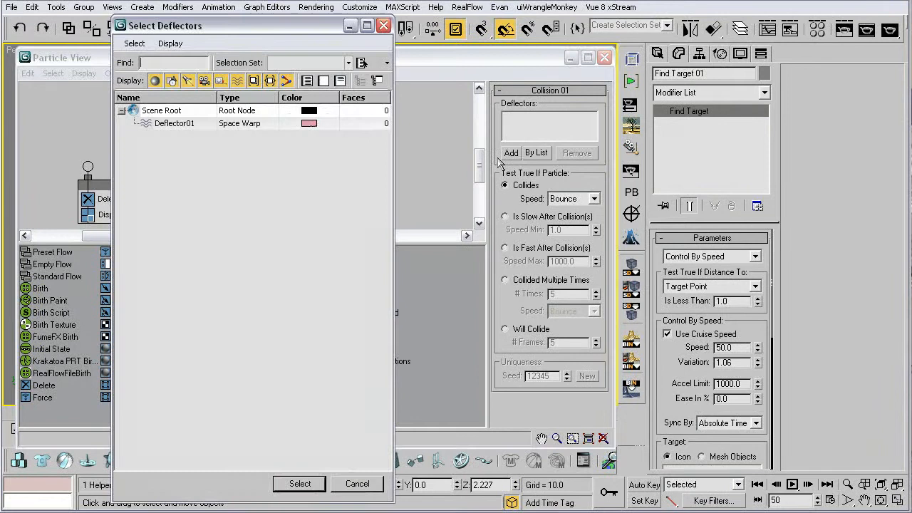
{"action": "left_click", "coordinate": [165, 126]}
{"action": "left_click", "coordinate": [297, 484]}
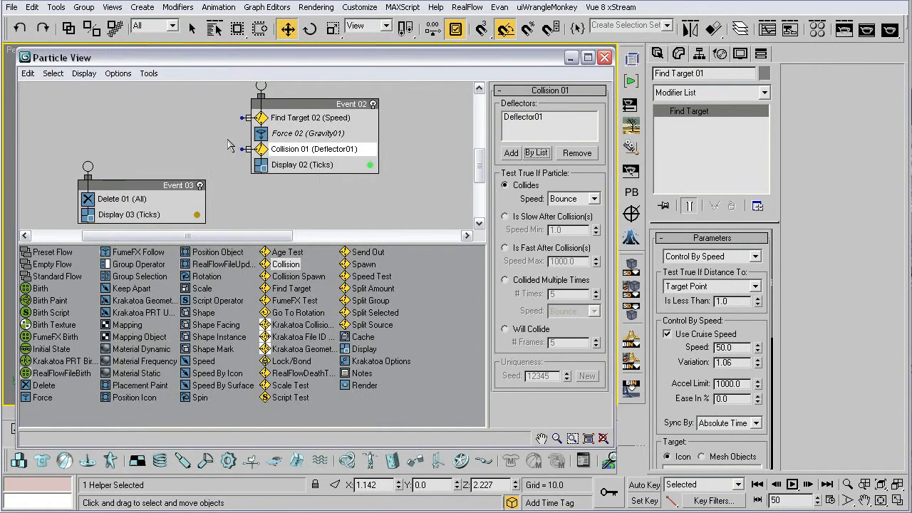
Wire the Collision test's output to the Delete event, keeping its collision speed set to Bounce.
{"action": "left_click_drag", "start_coordinate": [239, 150], "coordinate": [89, 168]}
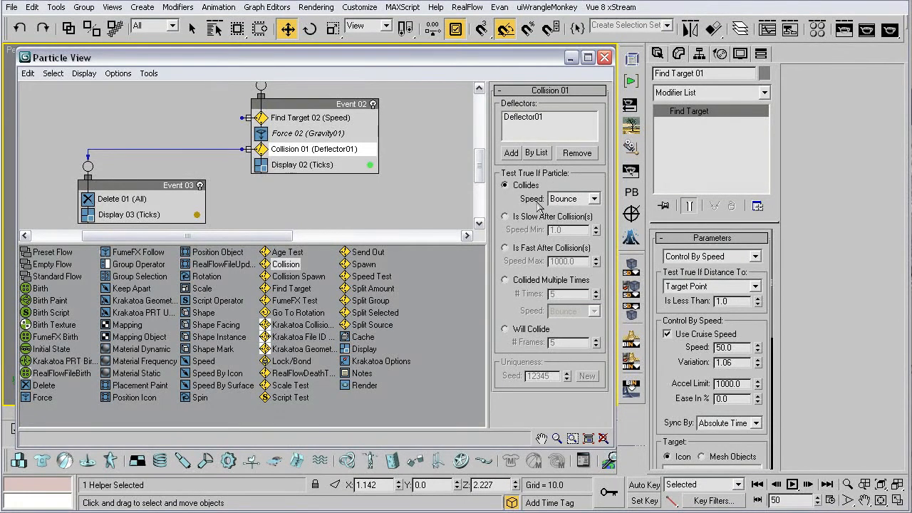
{"action": "left_click", "coordinate": [595, 199]}
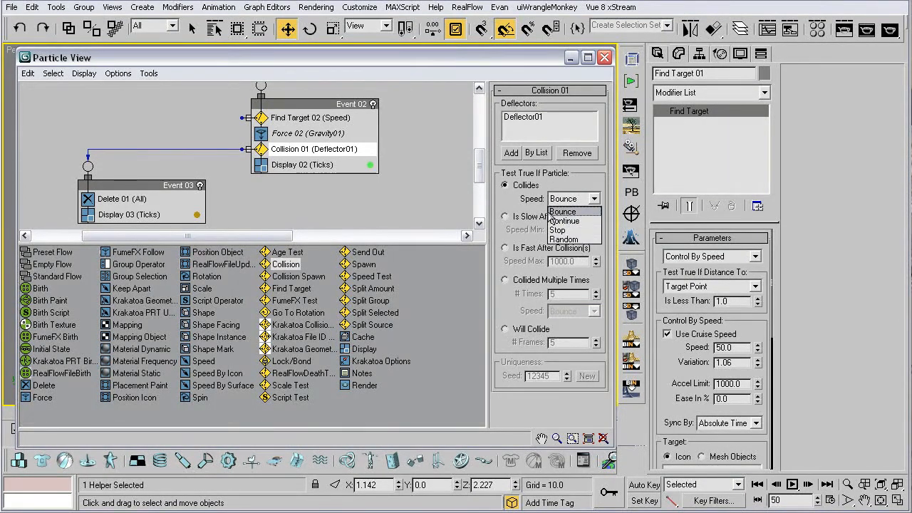
{"action": "left_click", "coordinate": [497, 202]}
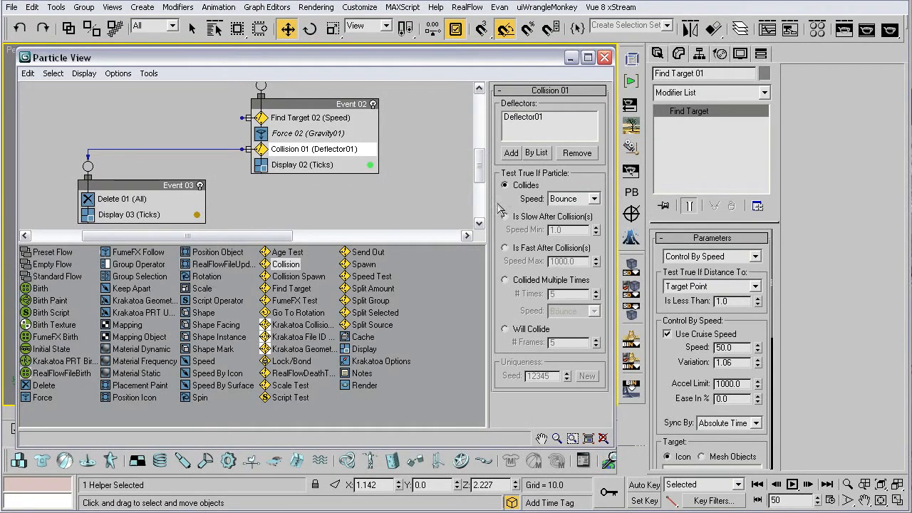
Close Particle View and scrub the timeline to frame 59 to preview the offspring around the second target.
{"action": "left_click", "coordinate": [604, 57]}
{"action": "left_click_drag", "start_coordinate": [289, 409], "coordinate": [223, 477]}
{"action": "left_click_drag", "start_coordinate": [226, 412], "coordinate": [352, 412]}
{"action": "key", "text": "w"}
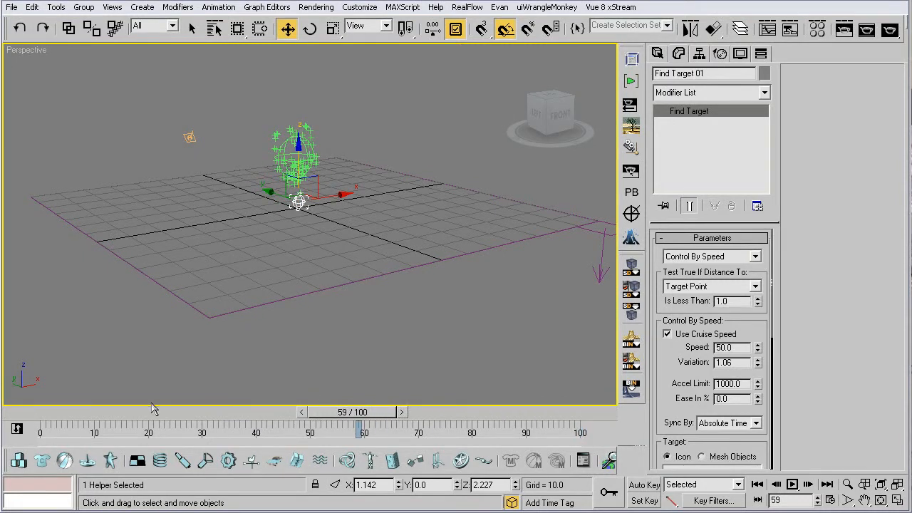
Set the Collision test in Event 02 to Collided Multiple Times with 2 collisions, and close Particle View.
{"action": "key", "text": "6"}
{"action": "left_click", "coordinate": [504, 280]}
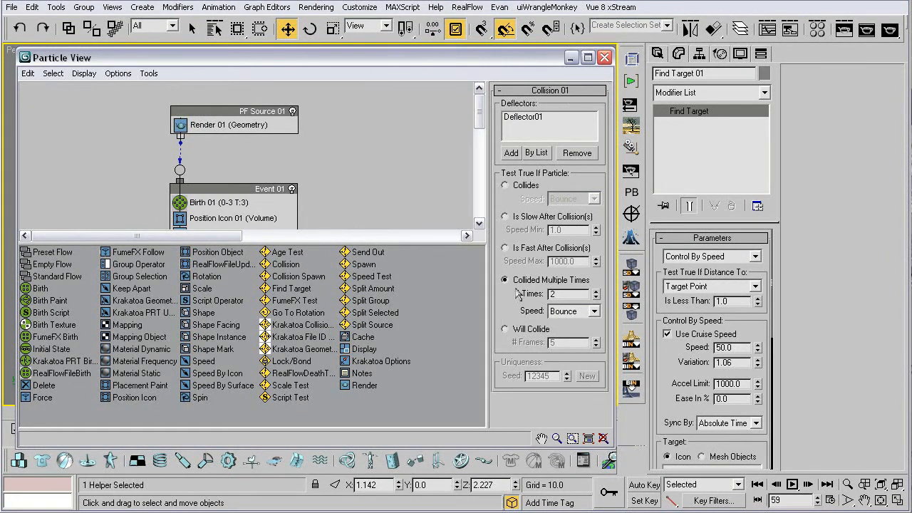
{"action": "left_click", "coordinate": [604, 57]}
Scrub the timeline to frame 100 and back to frame 19 to preview the particles.
{"action": "left_click_drag", "start_coordinate": [349, 424], "coordinate": [577, 454]}
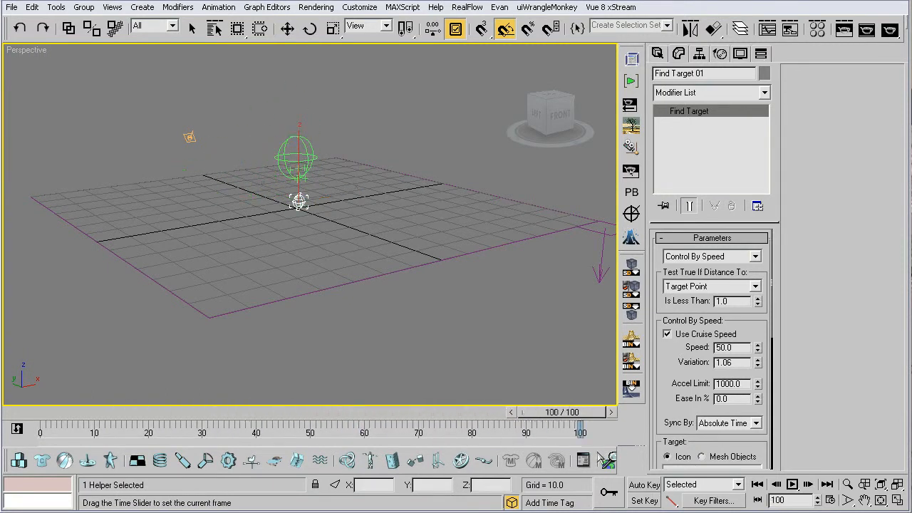
{"action": "key", "text": "w"}
{"action": "left_click_drag", "start_coordinate": [584, 420], "coordinate": [174, 416]}
Move the second Find Target icon to about Y -21.1 and Z 14.3, away from the first target.
{"action": "left_click", "coordinate": [282, 139]}
{"action": "left_click", "coordinate": [296, 146]}
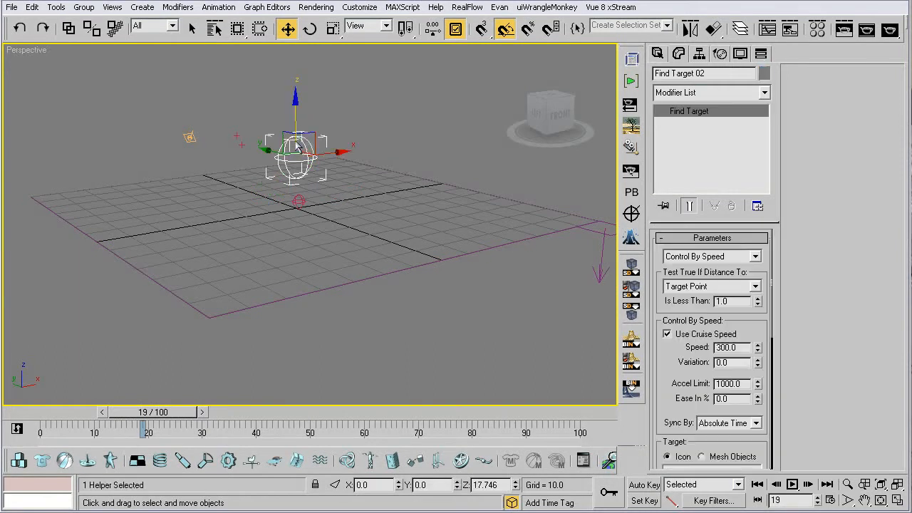
{"action": "left_click_drag", "start_coordinate": [296, 99], "coordinate": [273, 189]}
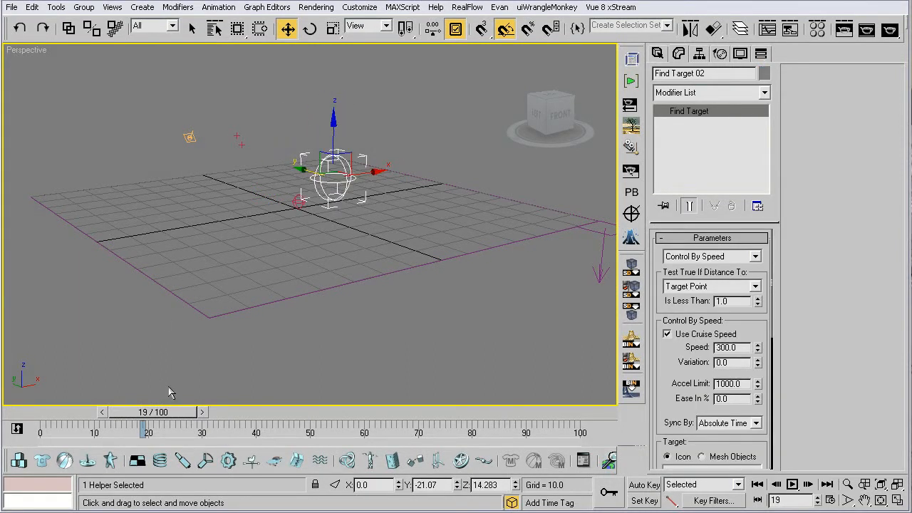
Change the influence percentage of the Gravity01 force operator in Event 02 and close Particle View.
{"action": "key", "text": "6"}
{"action": "middle_click_drag", "start_coordinate": [326, 201], "coordinate": [292, 148]}
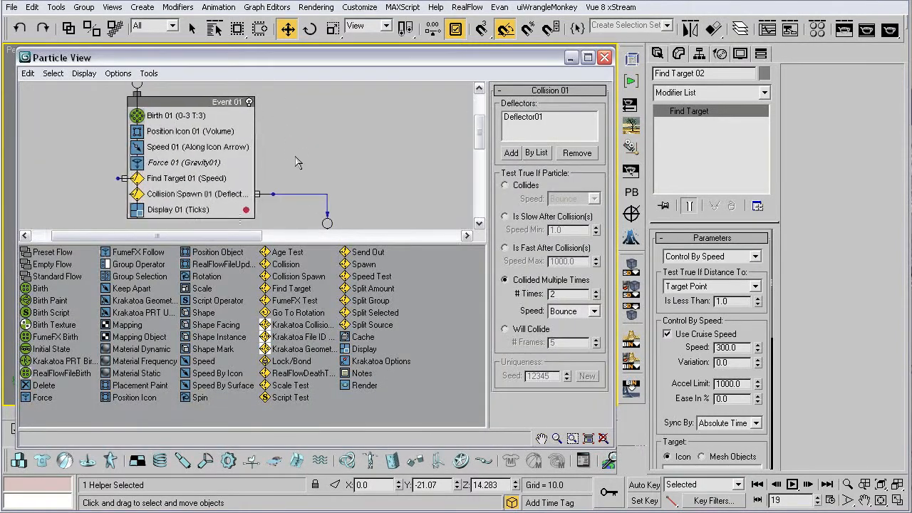
{"action": "middle_click_drag", "start_coordinate": [302, 184], "coordinate": [193, 89]}
{"action": "middle_click_drag", "start_coordinate": [186, 142], "coordinate": [212, 125]}
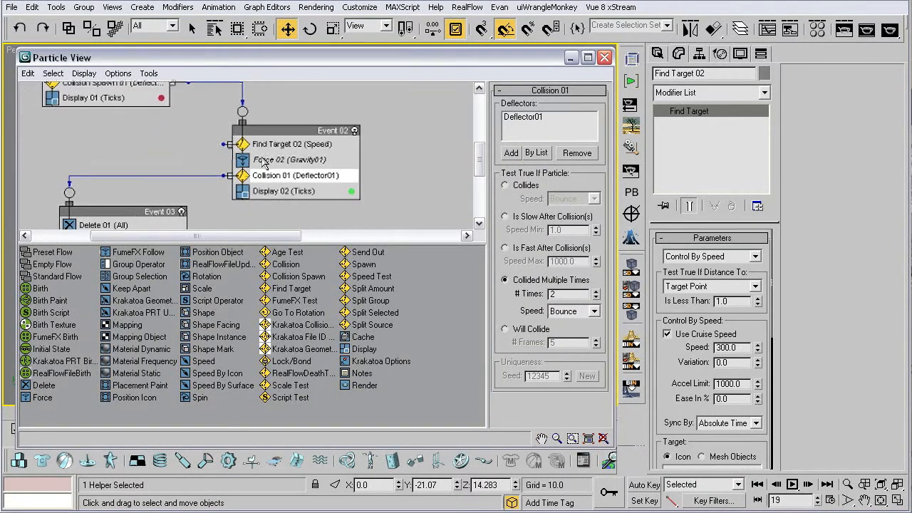
{"action": "left_click", "coordinate": [265, 161]}
{"action": "left_click_drag", "start_coordinate": [569, 228], "coordinate": [523, 236]}
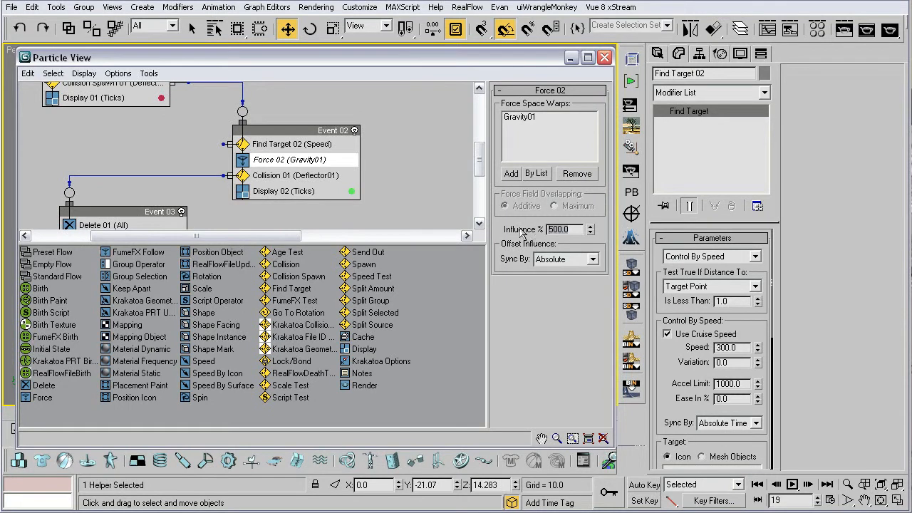
{"action": "type", "text": "7"}
{"action": "left_click", "coordinate": [433, 137]}
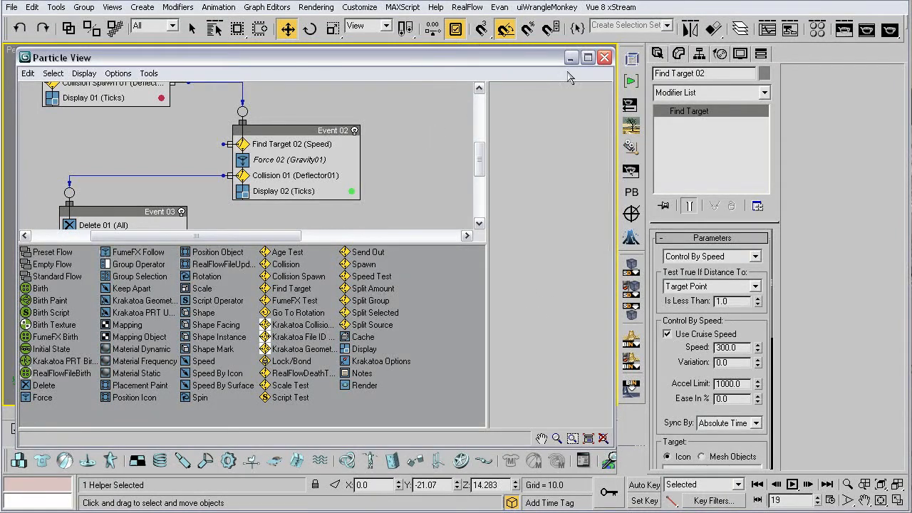
{"action": "left_click", "coordinate": [604, 57]}
Scrub the timeline to frame 15 and raise the second Find Target icon to about Z 35.2.
{"action": "left_click_drag", "start_coordinate": [185, 416], "coordinate": [164, 413]}
{"action": "key", "text": "w"}
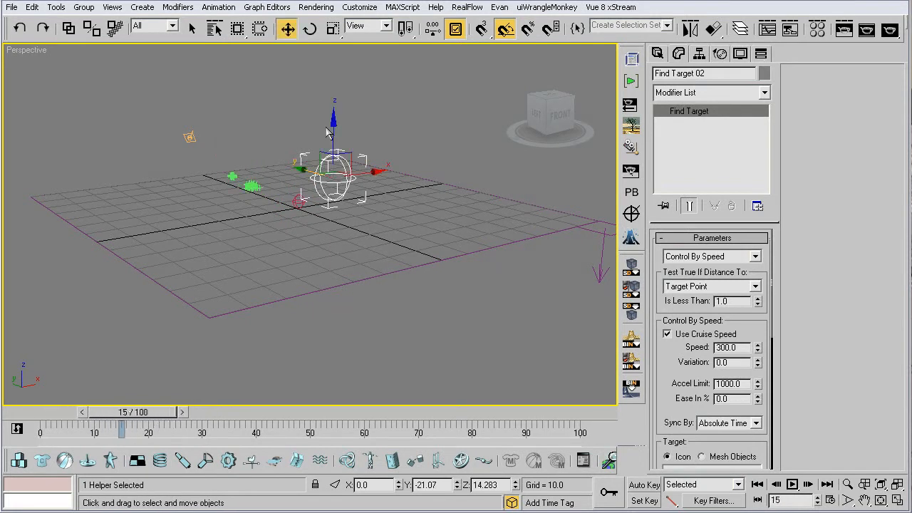
{"action": "left_click_drag", "start_coordinate": [333, 123], "coordinate": [326, 58]}
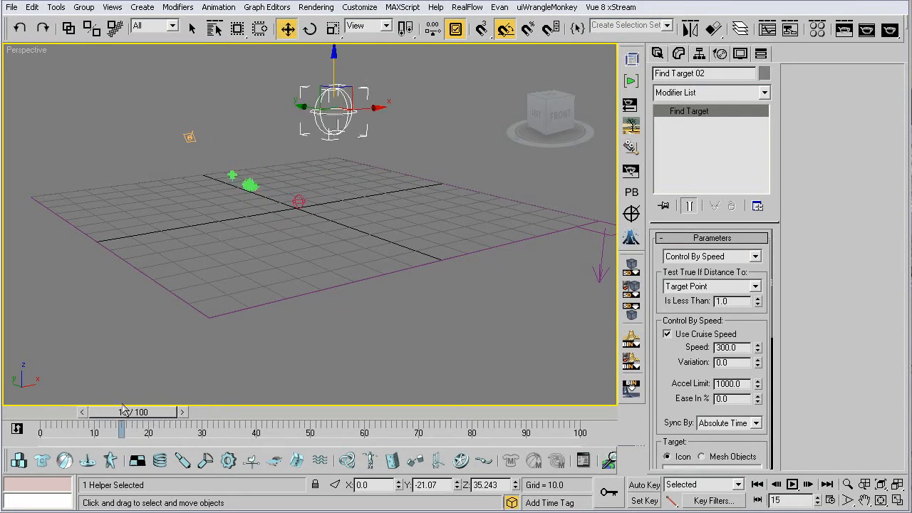
Set the cruise speed of Find Target 02 in Event 02 to 657 and move Particle View clear of the viewport.
{"action": "key", "text": "6"}
{"action": "middle_click_drag", "start_coordinate": [122, 189], "coordinate": [84, 106]}
{"action": "middle_click_drag", "start_coordinate": [229, 207], "coordinate": [159, 146]}
{"action": "left_click", "coordinate": [264, 155]}
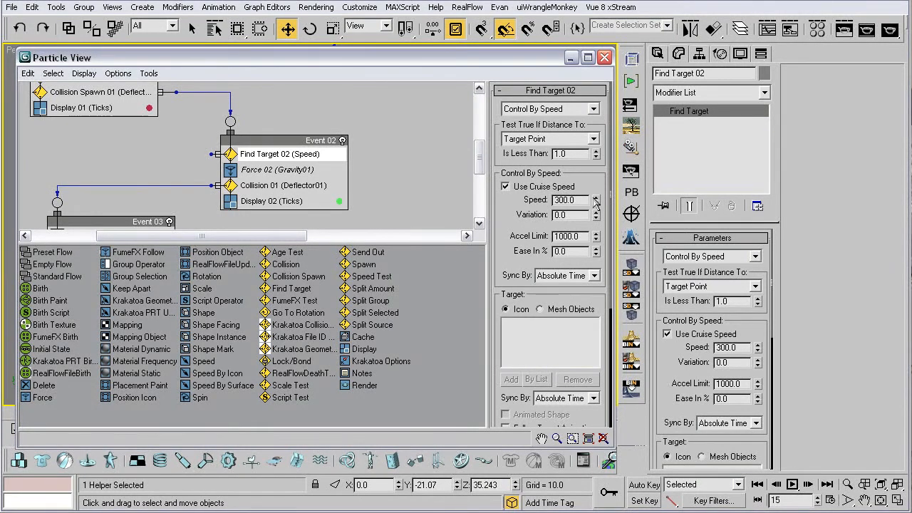
{"action": "left_click_drag", "start_coordinate": [597, 155], "coordinate": [585, 116]}
{"action": "left_click_drag", "start_coordinate": [506, 56], "coordinate": [911, 110]}
Scrub the timeline to frame 22 and move the second Find Target icon along Y to about 48.2.
{"action": "left_click_drag", "start_coordinate": [167, 424], "coordinate": [194, 424]}
{"action": "key", "text": "w"}
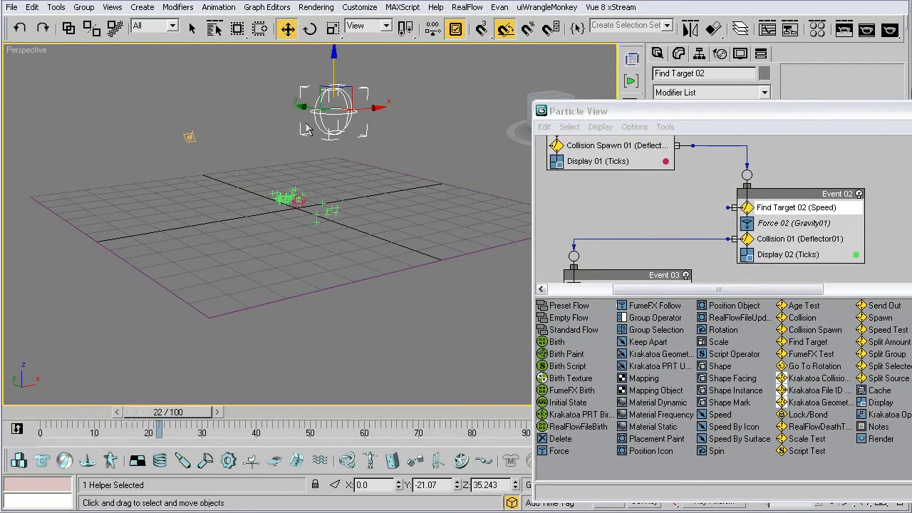
{"action": "left_click_drag", "start_coordinate": [306, 109], "coordinate": [196, 89]}
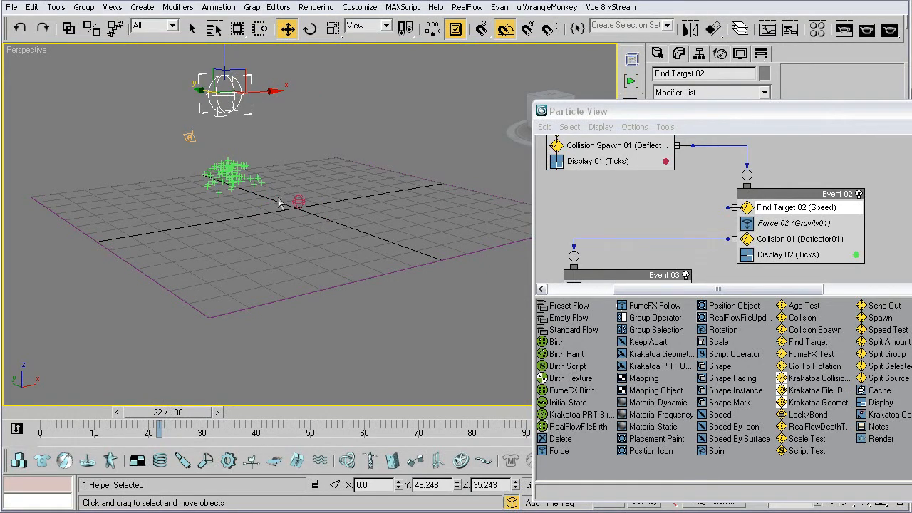
Return to frame 6 and set the Speed 01 operator's speed in Event 01 to 438.
{"action": "left_click_drag", "start_coordinate": [153, 414], "coordinate": [77, 440]}
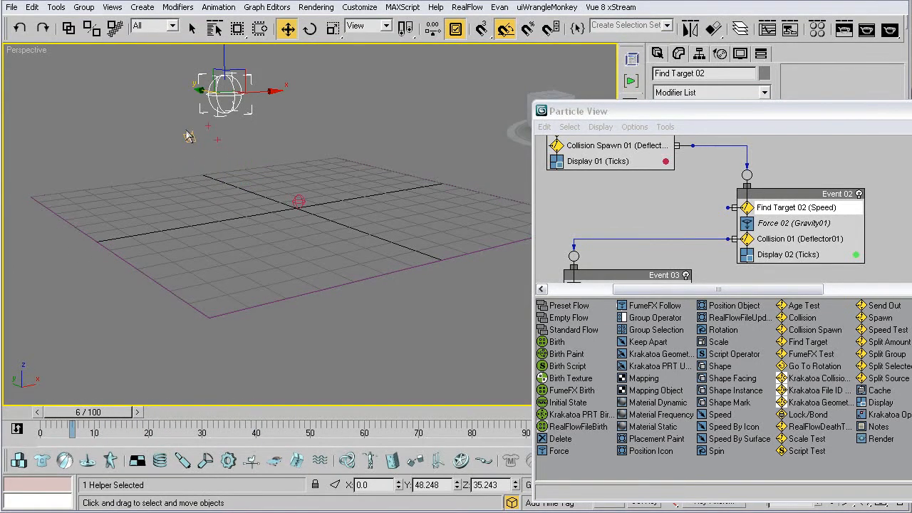
{"action": "left_click_drag", "start_coordinate": [655, 115], "coordinate": [411, 73]}
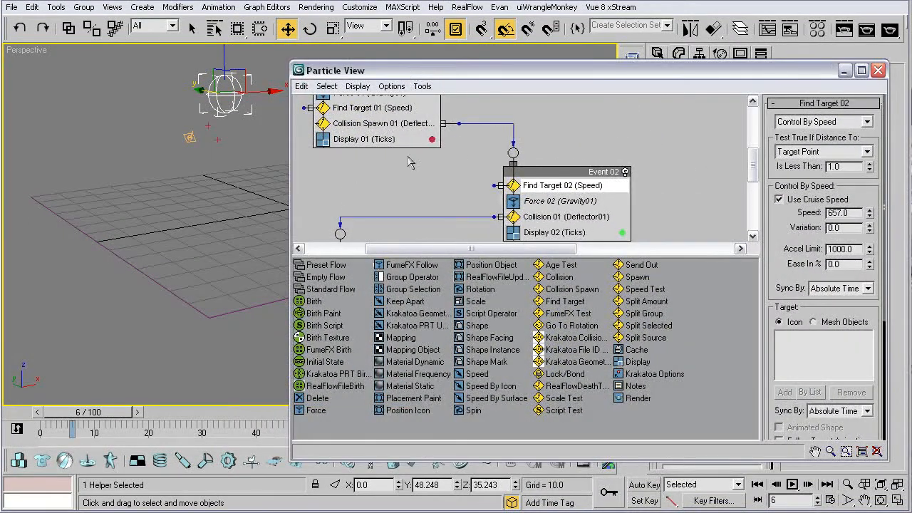
{"action": "scroll", "coordinate": [354, 188], "scroll_direction": "up", "scroll_amount": 3}
{"action": "left_click", "coordinate": [349, 152]}
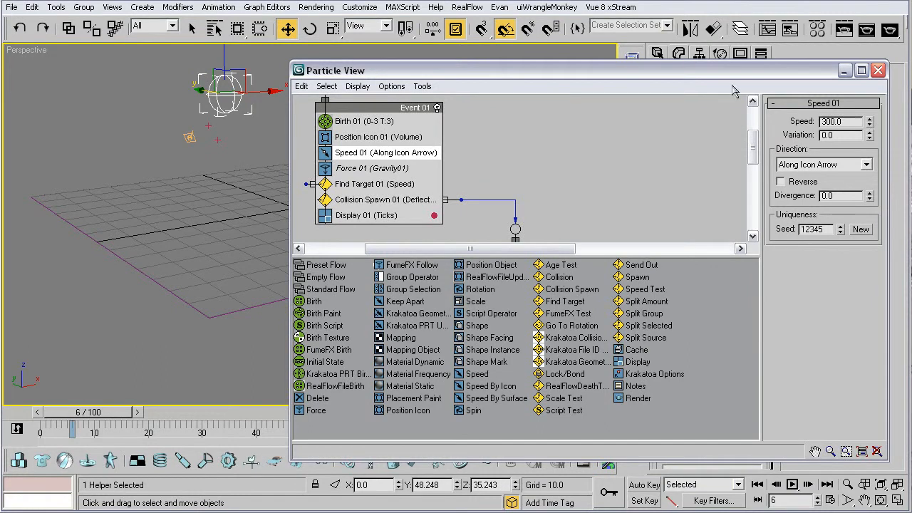
{"action": "left_click_drag", "start_coordinate": [716, 73], "coordinate": [760, 54]}
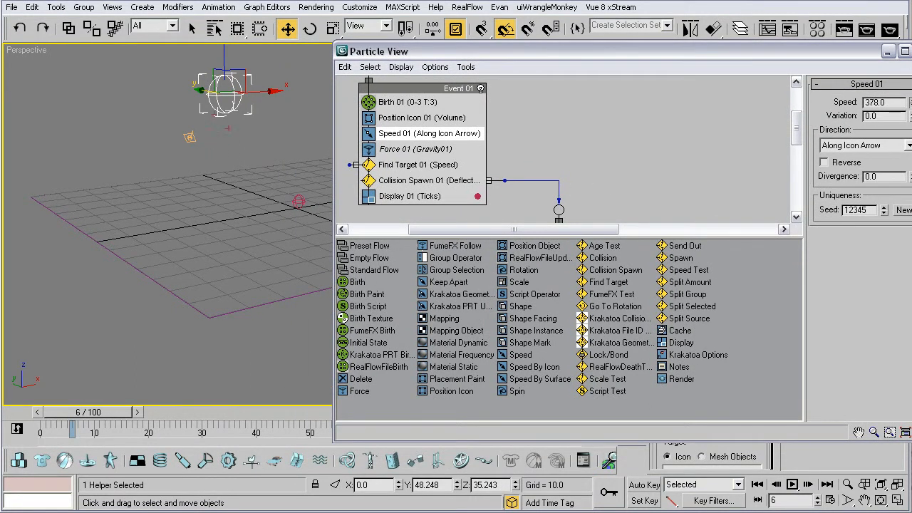
Rotate the particle source icon slightly and deselect it.
{"action": "left_click", "coordinate": [190, 137]}
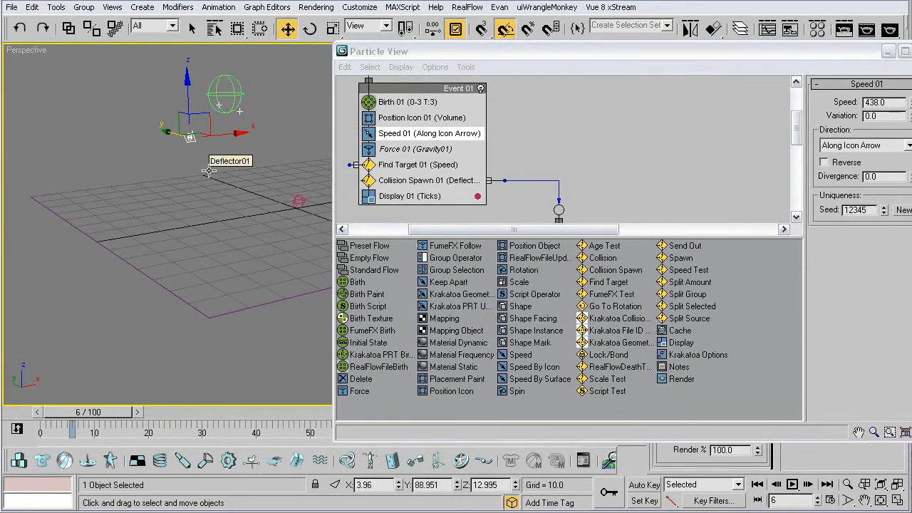
{"action": "key", "text": "e"}
{"action": "left_click_drag", "start_coordinate": [214, 131], "coordinate": [214, 142]}
{"action": "left_click", "coordinate": [113, 122]}
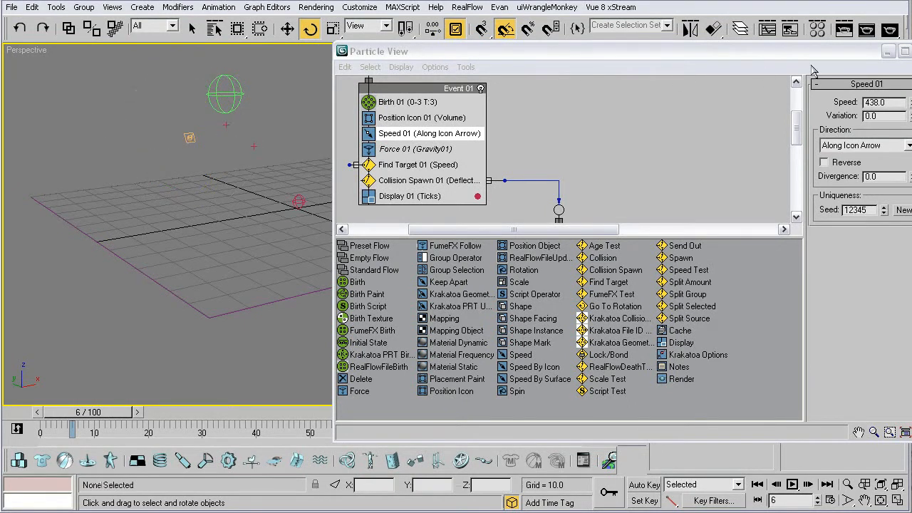
Close Particle View and scrub the timeline to frame 25 to preview the spawned particles.
{"action": "key", "text": "6"}
{"action": "left_click_drag", "start_coordinate": [108, 413], "coordinate": [186, 342]}
{"action": "key", "text": "e"}
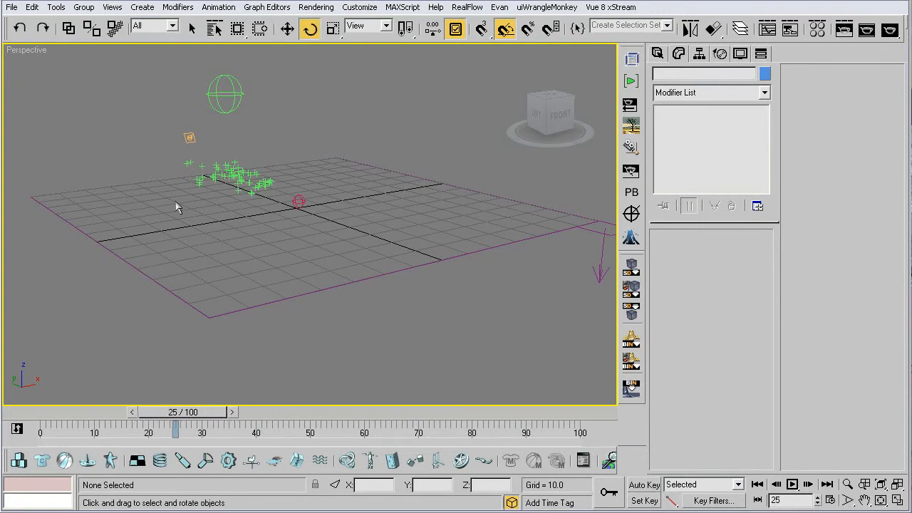
From the top view, move the second Find Target icon near the grid centre, to about X 5.5 and Y -1.7.
{"action": "left_click", "coordinate": [554, 101]}
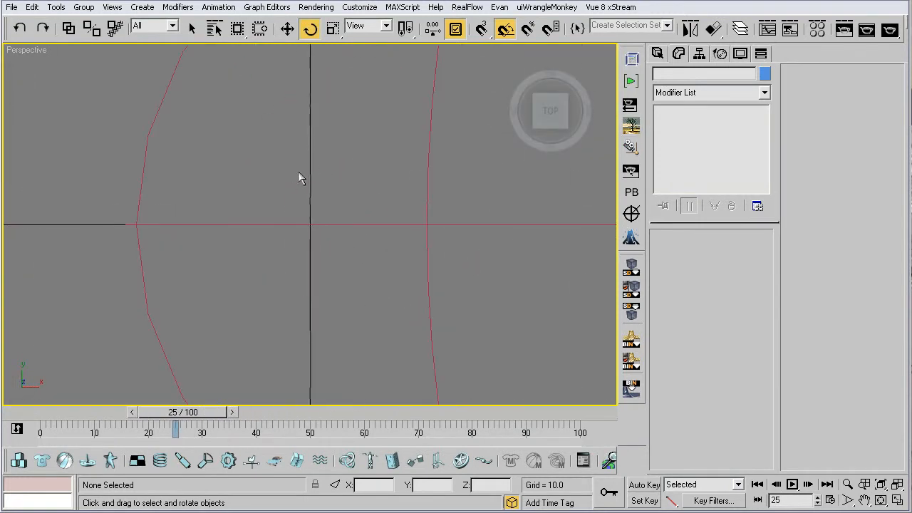
{"action": "middle_click_drag", "start_coordinate": [303, 178], "coordinate": [284, 177]}
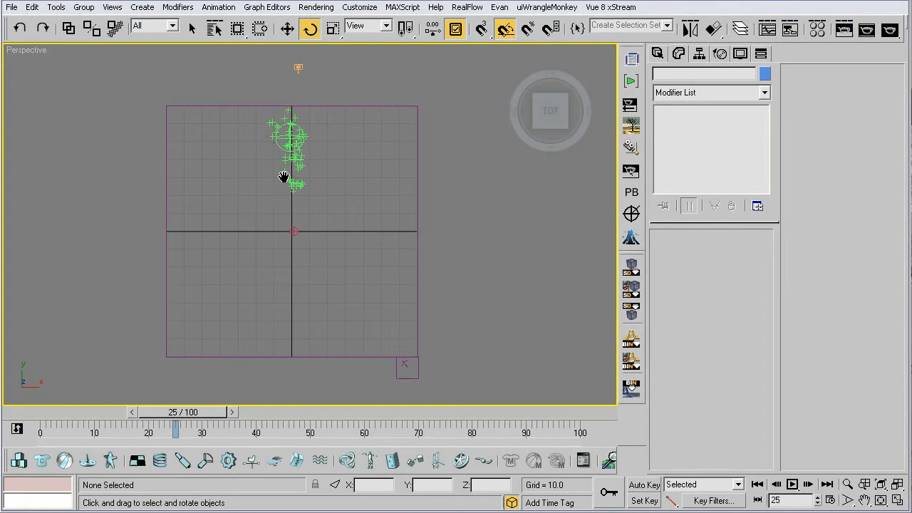
{"action": "left_click", "coordinate": [282, 136]}
{"action": "key", "text": "w"}
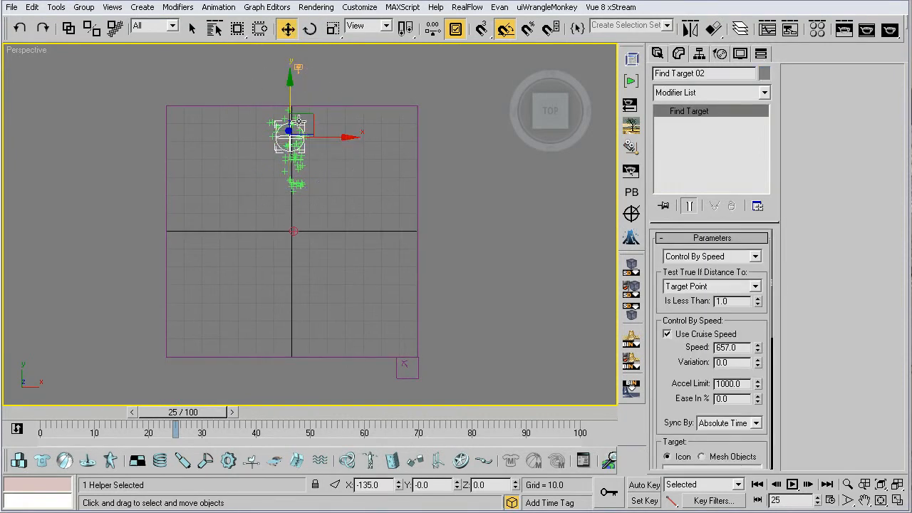
{"action": "left_click_drag", "start_coordinate": [314, 114], "coordinate": [322, 209]}
Lower the second Find Target icon to about Z 24.2 in an angled view.
{"action": "middle_click_drag", "start_coordinate": [208, 265], "coordinate": [307, 134], "text": "alt"}
{"action": "left_click", "coordinate": [321, 125]}
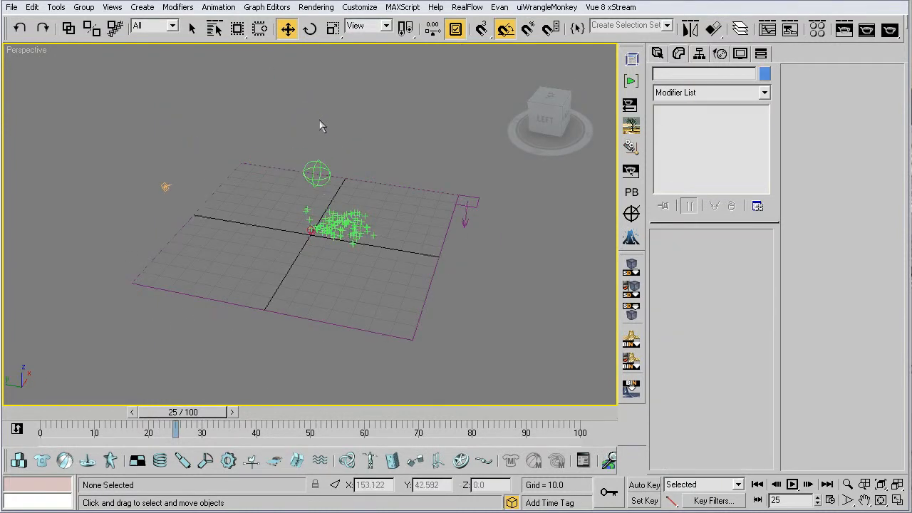
{"action": "left_click", "coordinate": [329, 169]}
{"action": "left_click_drag", "start_coordinate": [319, 131], "coordinate": [313, 146]}
{"action": "scroll", "coordinate": [264, 260], "scroll_direction": "up", "scroll_amount": 3}
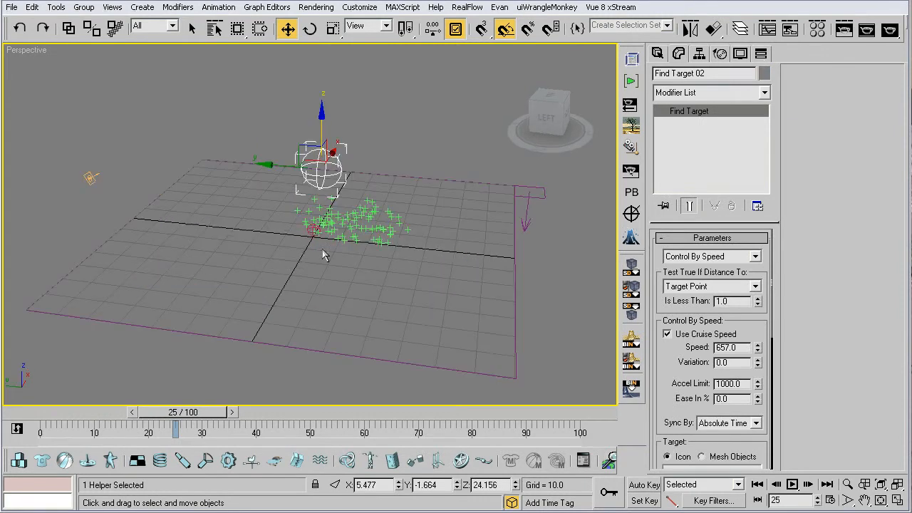
Scrub the timeline to frame 45 and move the second Find Target icon along Y to about -18.6.
{"action": "left_click_drag", "start_coordinate": [183, 412], "coordinate": [300, 423]}
{"action": "key", "text": "w"}
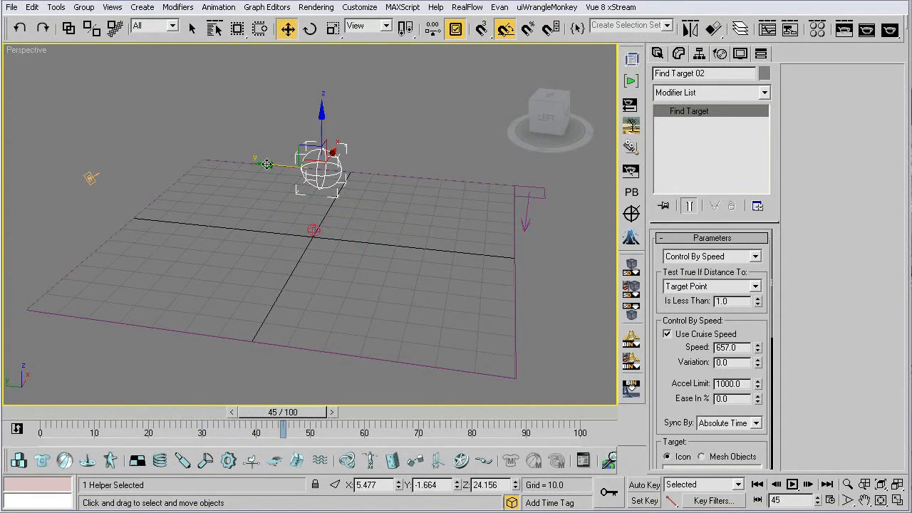
{"action": "left_click_drag", "start_coordinate": [267, 166], "coordinate": [312, 165]}
Return to frame 4 and set the cruise speed of Find Target 02 in Event 02 to 100.
{"action": "left_click_drag", "start_coordinate": [283, 418], "coordinate": [63, 426]}
{"action": "key", "text": "6"}
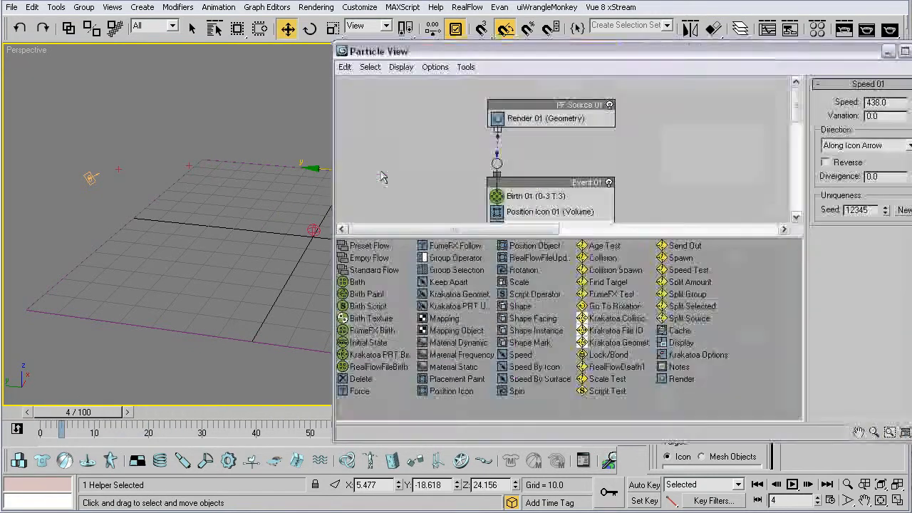
{"action": "middle_click_drag", "start_coordinate": [629, 203], "coordinate": [470, 70]}
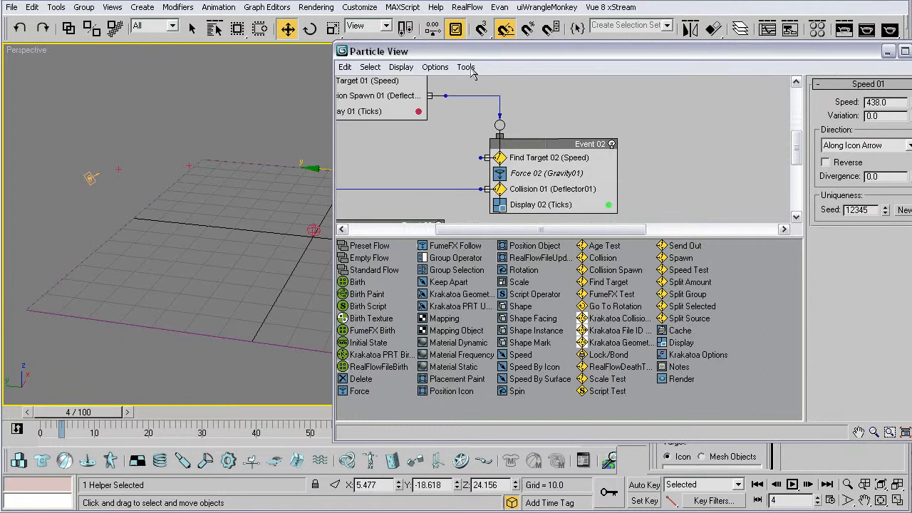
{"action": "left_click", "coordinate": [539, 158]}
{"action": "left_click_drag", "start_coordinate": [899, 194], "coordinate": [842, 196]}
{"action": "type", "text": "100.0"}
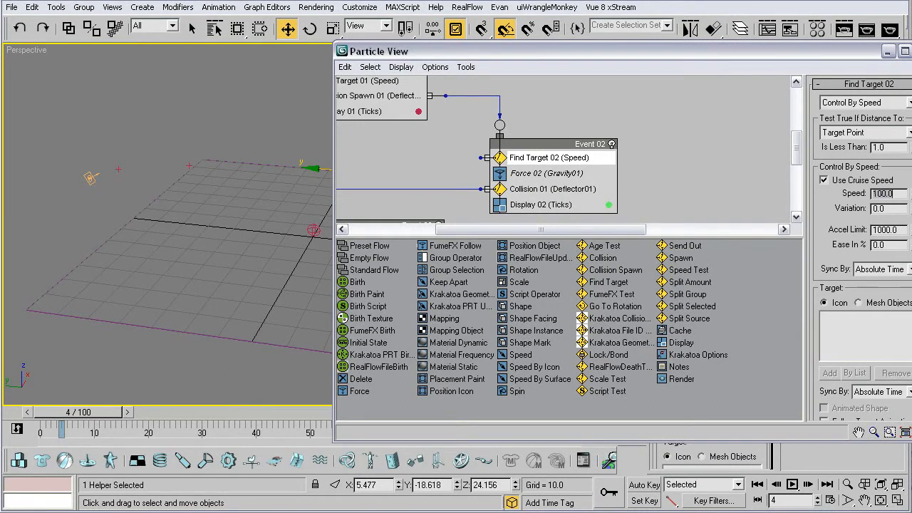
{"action": "left_click", "coordinate": [831, 188]}
Close Particle View and scrub the timeline to frame 27 to preview the slower offspring.
{"action": "key", "text": "6"}
{"action": "mouse_move", "coordinate": [84, 408]}
{"action": "left_mouse_down"}
{"action": "mouse_move", "coordinate": [213, 411]}
{"action": "mouse_move", "coordinate": [56, 416]}
{"action": "mouse_move", "coordinate": [203, 415]}
{"action": "left_mouse_up"}
{"action": "key", "text": "w"}
Set the cruise speed of Find Target 02 to about 274.5 and its variation to about 3.76.
{"action": "key", "text": "6"}
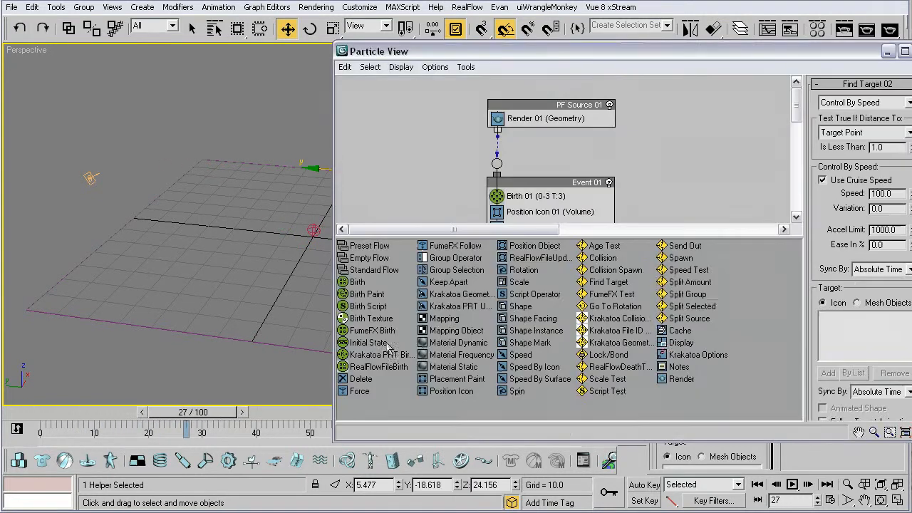
{"action": "middle_click_drag", "start_coordinate": [645, 229], "coordinate": [504, 85]}
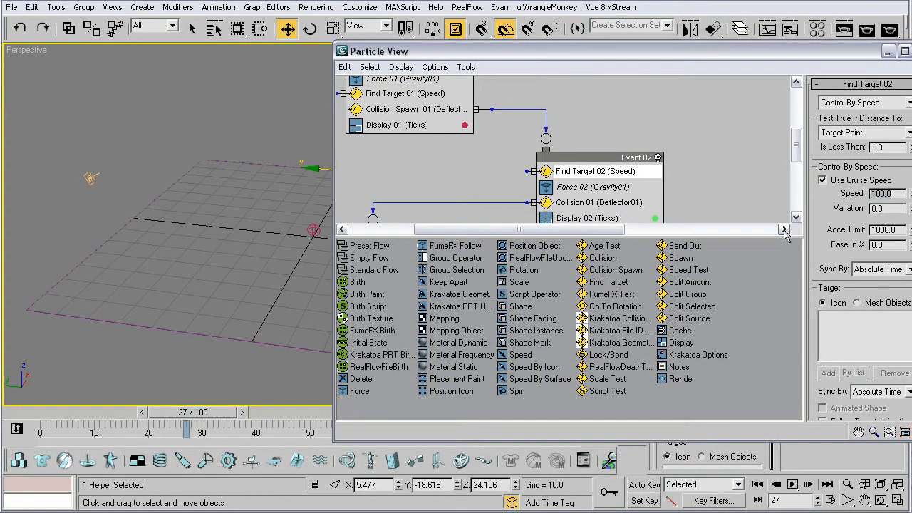
{"action": "type", "text": "2"}
{"action": "left_click_drag", "start_coordinate": [800, 52], "coordinate": [728, 52]}
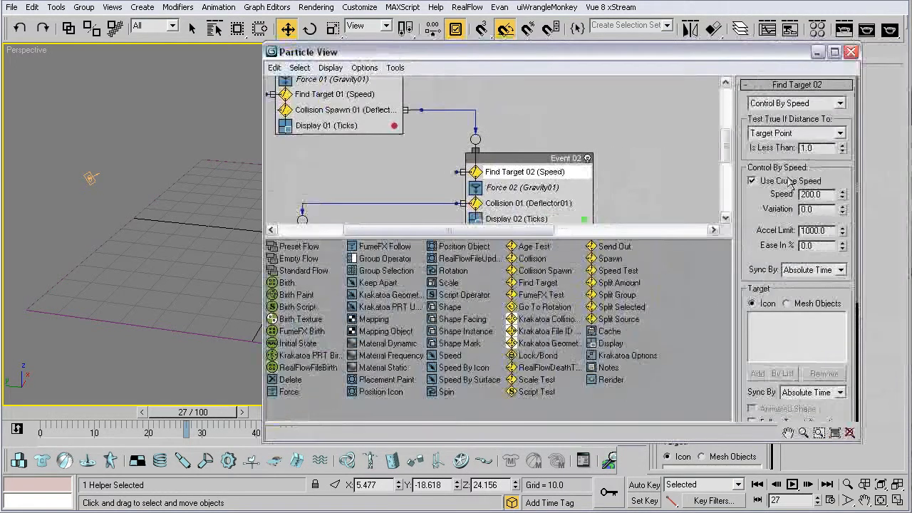
{"action": "left_click_drag", "start_coordinate": [843, 212], "coordinate": [841, 139]}
{"action": "left_click_drag", "start_coordinate": [843, 213], "coordinate": [838, 142]}
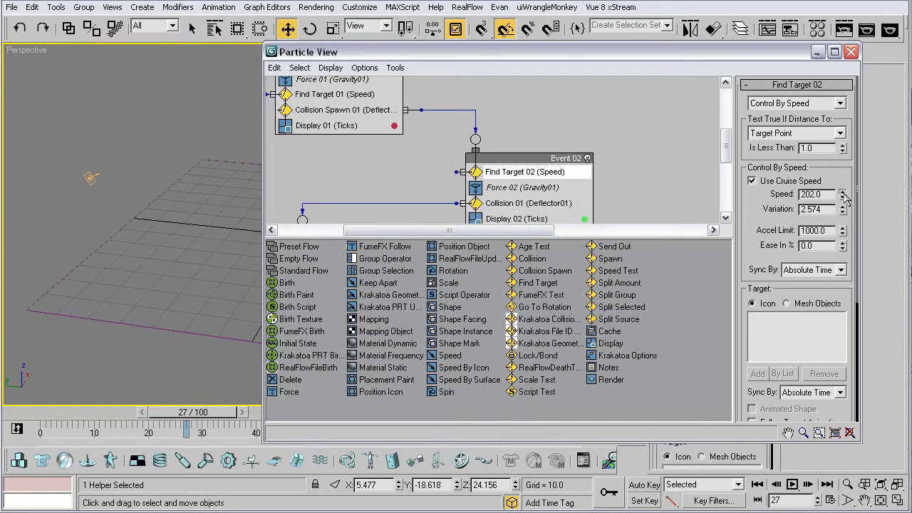
{"action": "mouse_move", "coordinate": [844, 195]}
{"action": "left_mouse_down"}
{"action": "mouse_move", "coordinate": [839, 180]}
{"action": "mouse_move", "coordinate": [838, 202]}
{"action": "left_mouse_up"}
Close Particle View and scrub the timeline to frame 21 to preview the offspring near the second target.
{"action": "left_click", "coordinate": [850, 52]}
{"action": "left_click_drag", "start_coordinate": [182, 412], "coordinate": [153, 413]}
{"action": "key", "text": "w"}
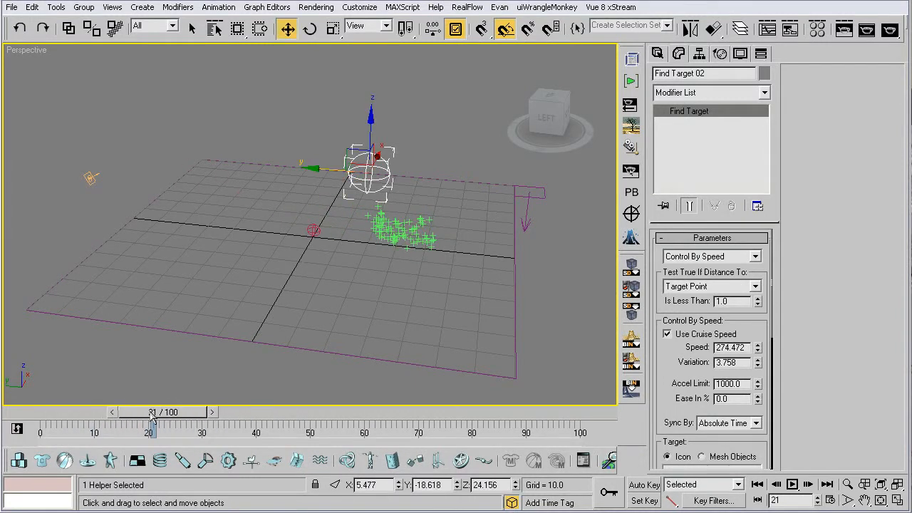
Set the Display 01 operator in Event 01 to show its particles as Lines.
{"action": "key", "text": "6"}
{"action": "middle_click_drag", "start_coordinate": [376, 179], "coordinate": [308, 106]}
{"action": "middle_click_drag", "start_coordinate": [307, 146], "coordinate": [305, 123]}
{"action": "left_click", "coordinate": [384, 195]}
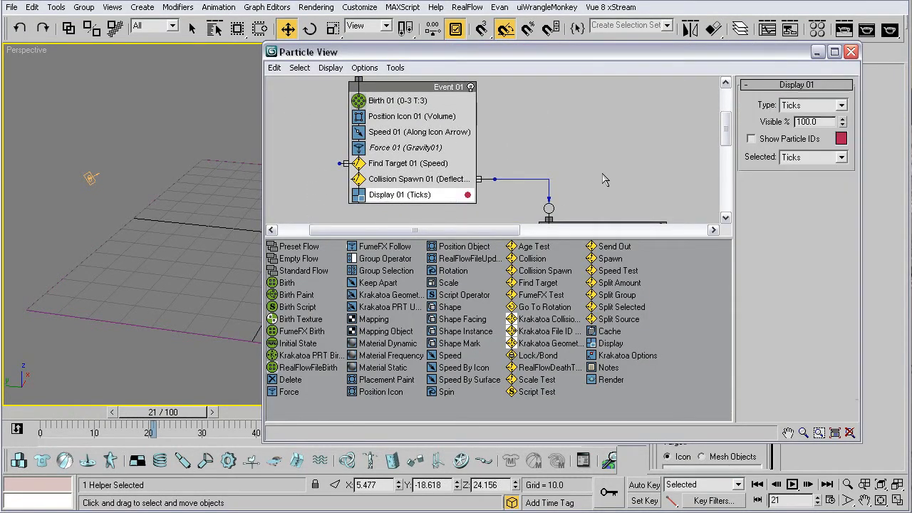
{"action": "left_click", "coordinate": [826, 105]}
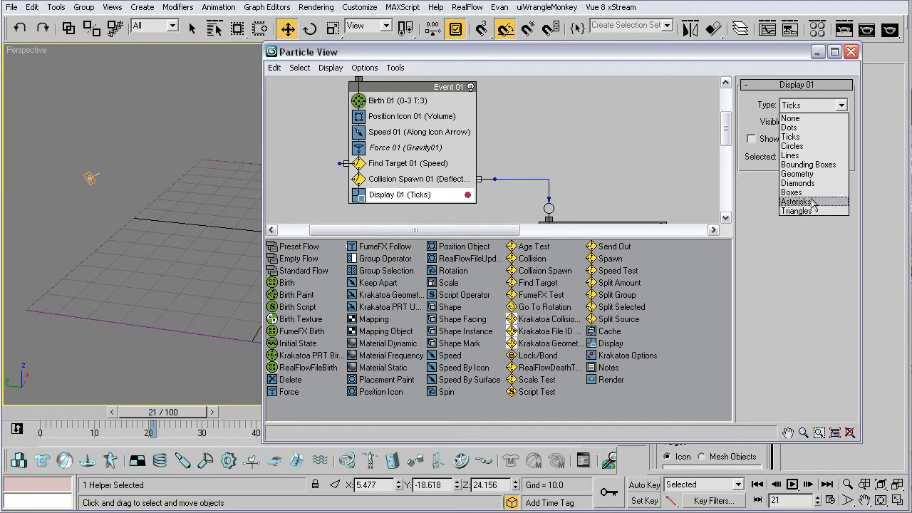
{"action": "left_click", "coordinate": [791, 155]}
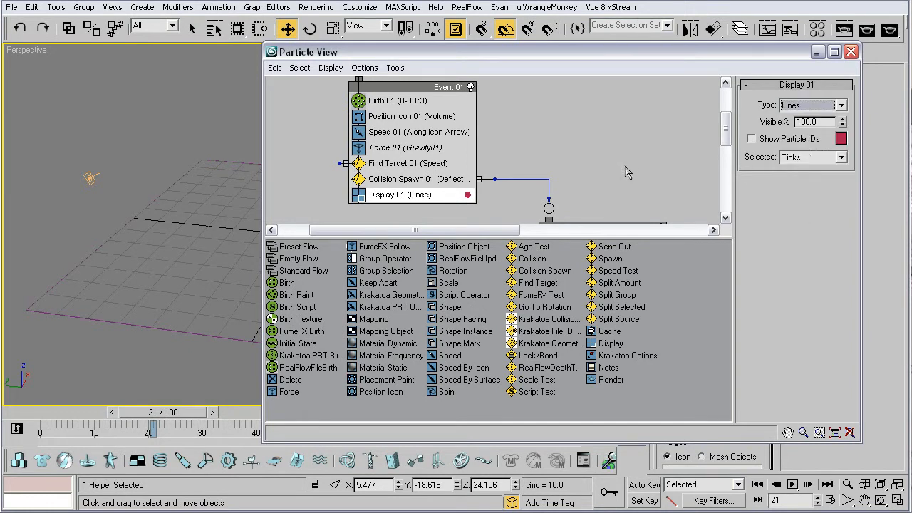
Set the Display 02 operator in Event 02 to show its particles as Lines.
{"action": "middle_click_drag", "start_coordinate": [619, 198], "coordinate": [597, 127]}
{"action": "left_click", "coordinate": [481, 142]}
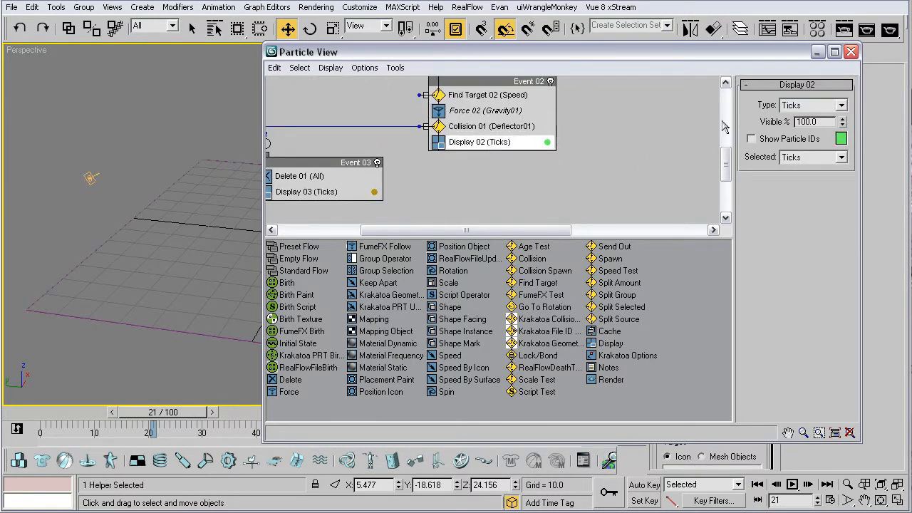
{"action": "left_click", "coordinate": [809, 107]}
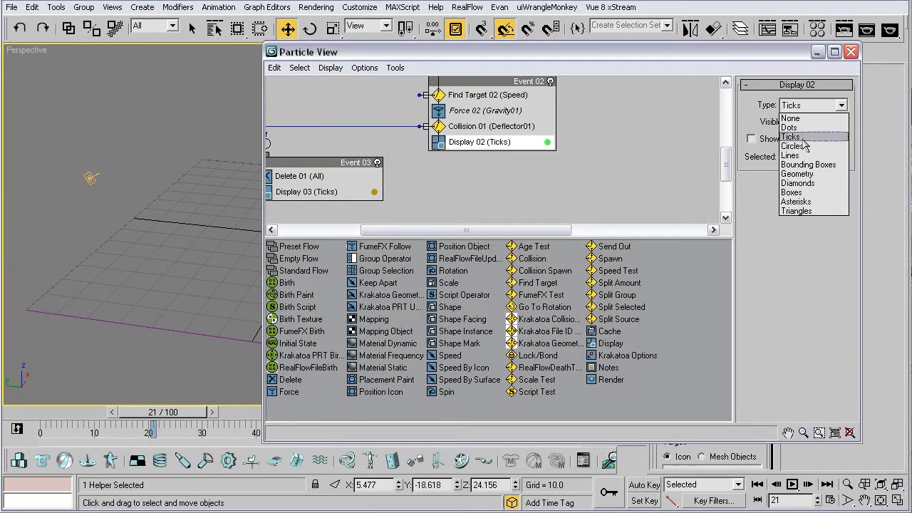
{"action": "left_click", "coordinate": [791, 155]}
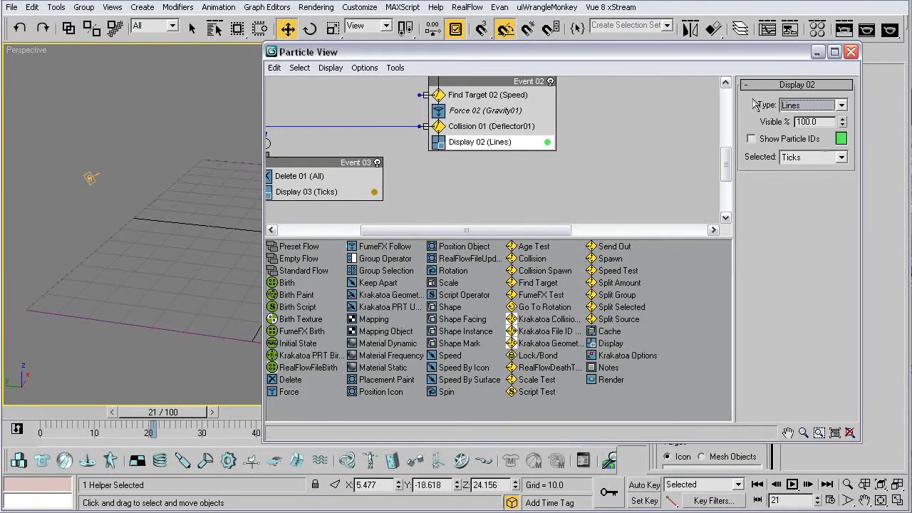
Close Particle View, move the Find Target 02 icon along Y to about -0.85, and scrub the timeline to frame 40.
{"action": "left_click", "coordinate": [850, 52]}
{"action": "left_click_drag", "start_coordinate": [153, 420], "coordinate": [56, 417]}
{"action": "key", "text": "w"}
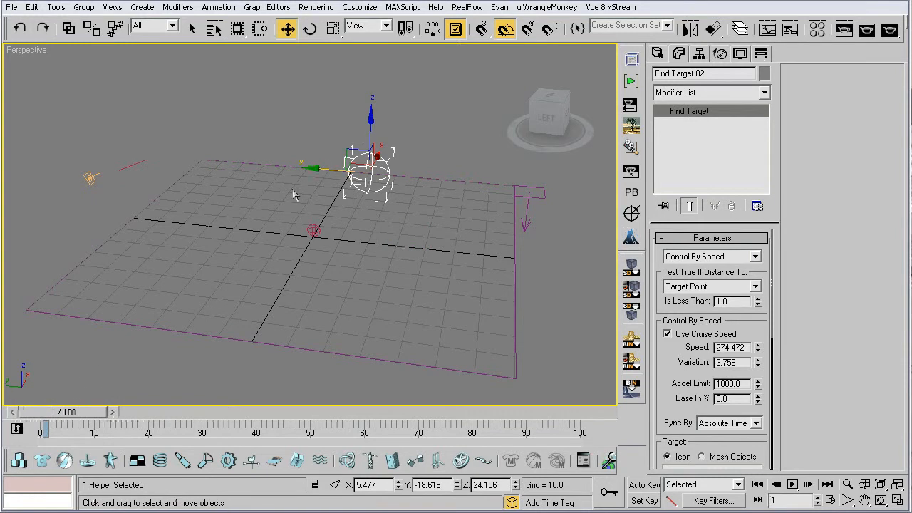
{"action": "left_click_drag", "start_coordinate": [315, 167], "coordinate": [265, 165]}
{"action": "key", "text": "q"}
{"action": "left_click_drag", "start_coordinate": [55, 413], "coordinate": [258, 412]}
{"action": "key", "text": "w"}
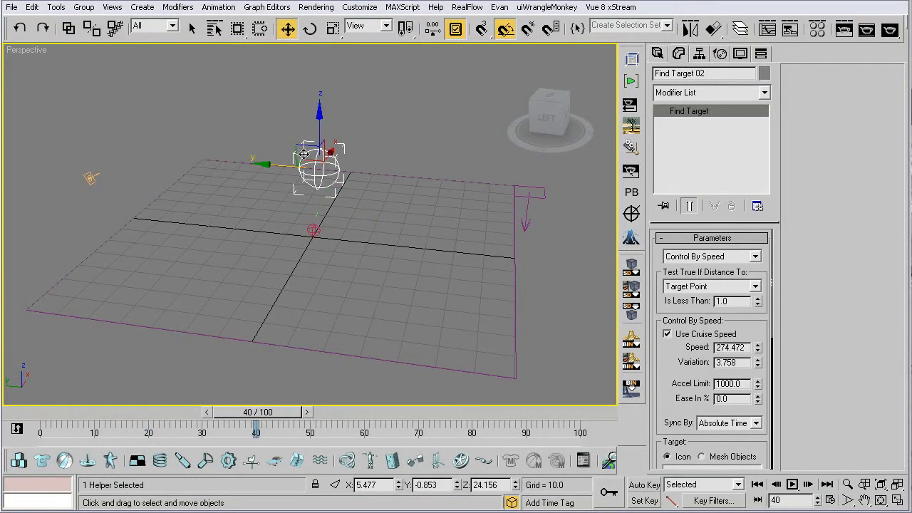
Look over Events 01 and 02 in Particle View, put it away, and scrub the timeline to frame 17 to preview the offspring.
{"action": "key", "text": "6"}
{"action": "scroll", "coordinate": [363, 171], "scroll_direction": "down", "scroll_amount": 3}
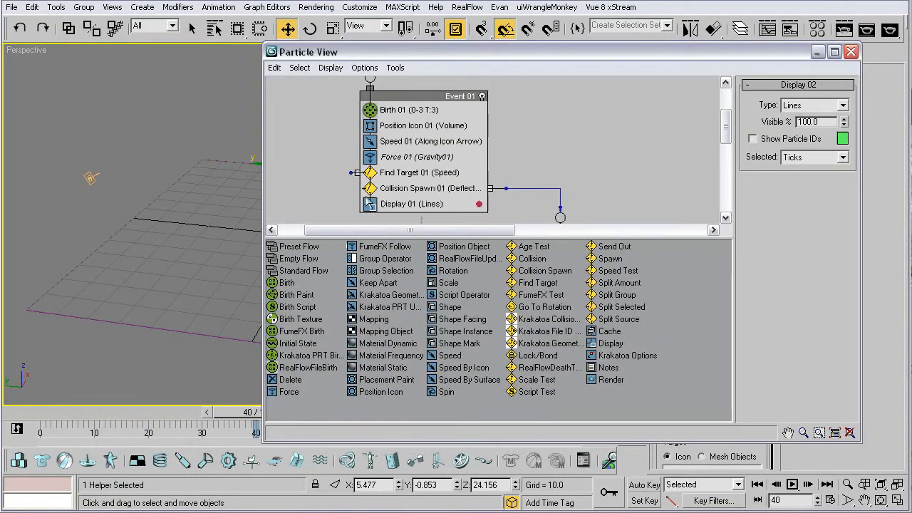
{"action": "middle_click_drag", "start_coordinate": [436, 194], "coordinate": [411, 144]}
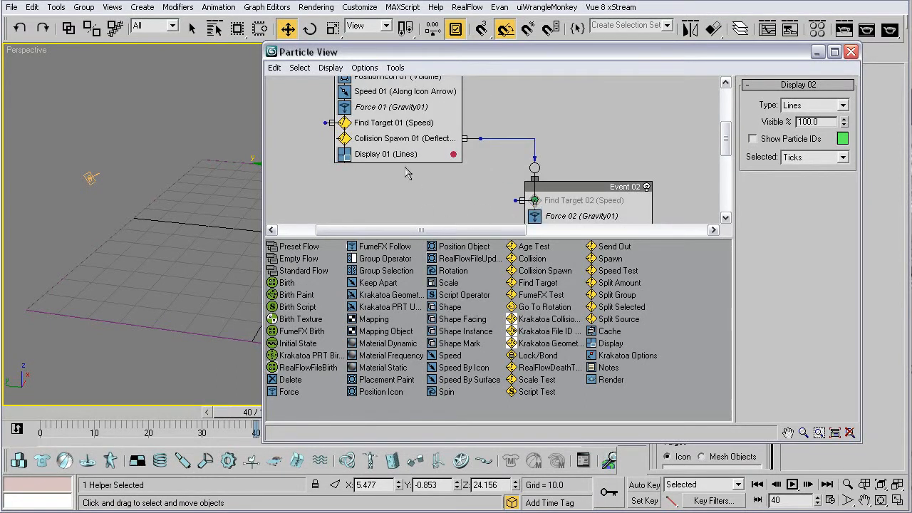
{"action": "left_click", "coordinate": [817, 52]}
{"action": "left_click_drag", "start_coordinate": [253, 405], "coordinate": [137, 422]}
{"action": "key", "text": "w"}
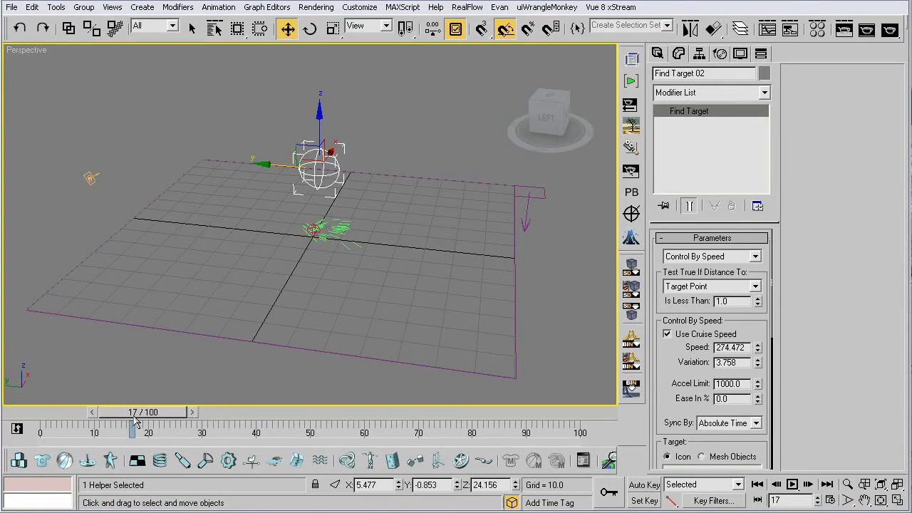
Set Deflector01's chaos to 100%, its variation to 66% and its bounce to 0.92.
{"action": "left_click", "coordinate": [385, 176]}
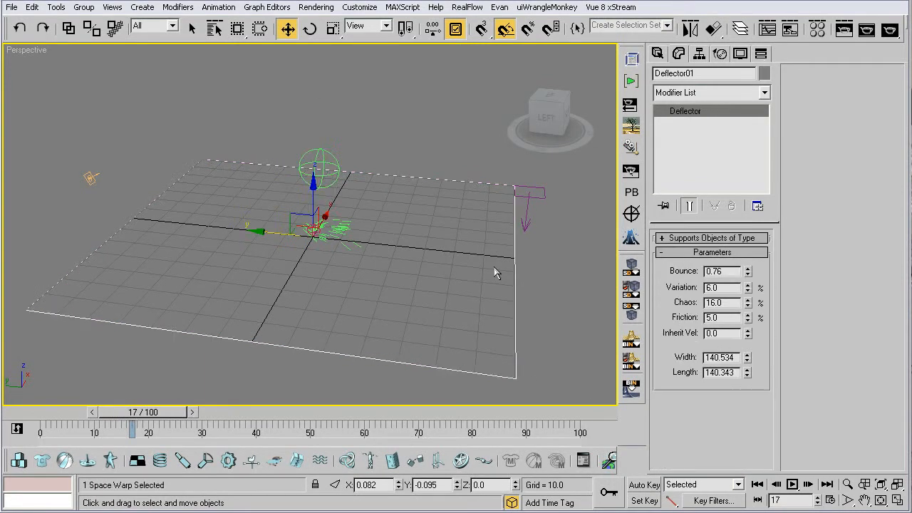
{"action": "left_click_drag", "start_coordinate": [747, 307], "coordinate": [731, 186]}
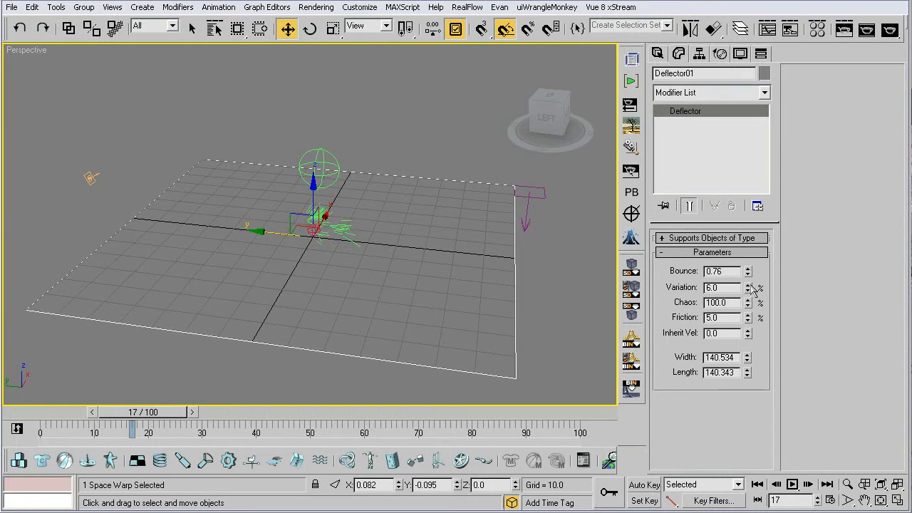
{"action": "mouse_move", "coordinate": [748, 291]}
{"action": "left_mouse_down"}
{"action": "mouse_move", "coordinate": [748, 306]}
{"action": "mouse_move", "coordinate": [754, 237]}
{"action": "left_mouse_up"}
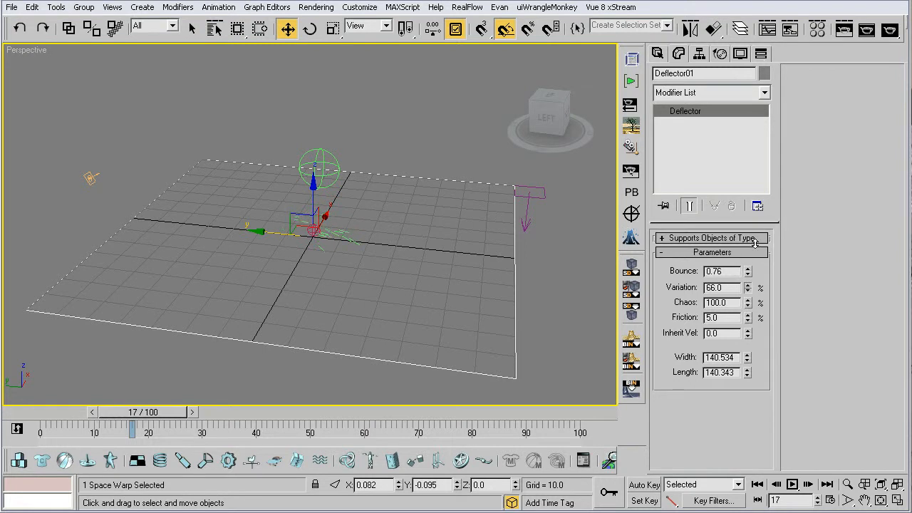
{"action": "left_click_drag", "start_coordinate": [748, 272], "coordinate": [747, 258]}
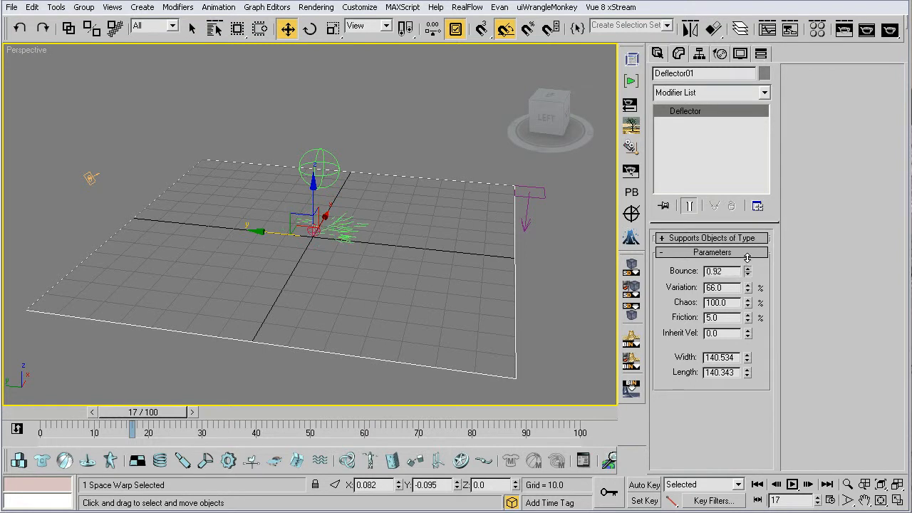
Reset Deflector01's friction to 0 and scrub the timeline to frame 16 to preview the offspring.
{"action": "mouse_move", "coordinate": [136, 412]}
{"action": "left_mouse_down"}
{"action": "mouse_move", "coordinate": [71, 411]}
{"action": "mouse_move", "coordinate": [198, 412]}
{"action": "left_mouse_up"}
{"action": "key", "text": "w"}
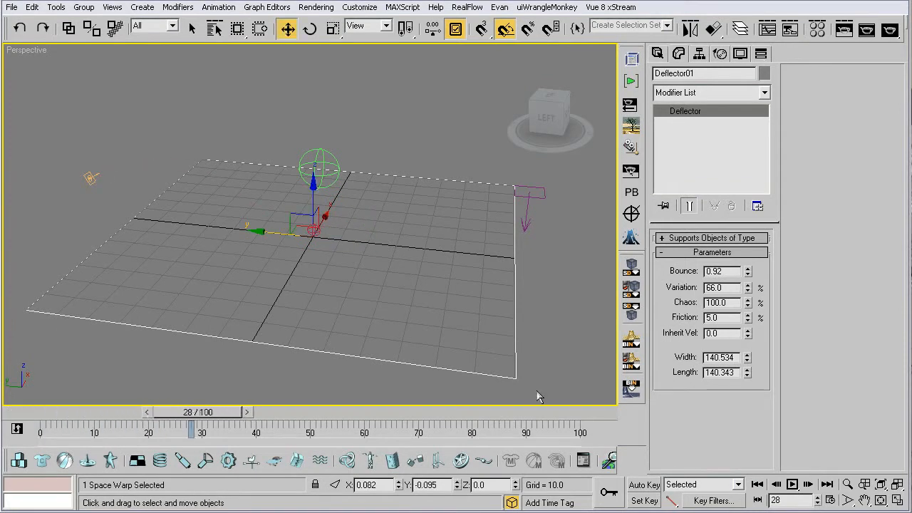
{"action": "right_click", "coordinate": [747, 318]}
{"action": "mouse_move", "coordinate": [214, 421]}
{"action": "left_mouse_down"}
{"action": "mouse_move", "coordinate": [74, 424]}
{"action": "mouse_move", "coordinate": [235, 444]}
{"action": "mouse_move", "coordinate": [148, 442]}
{"action": "left_mouse_up"}
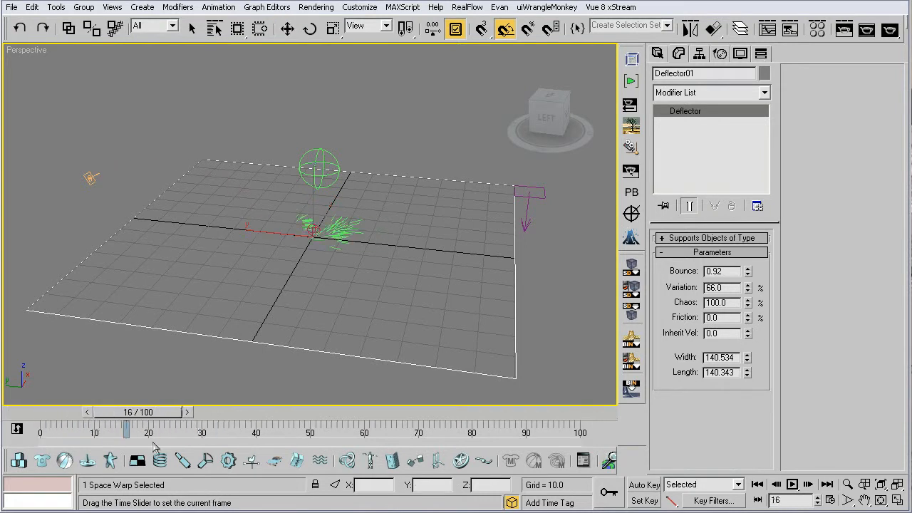
{"action": "key", "text": "w"}
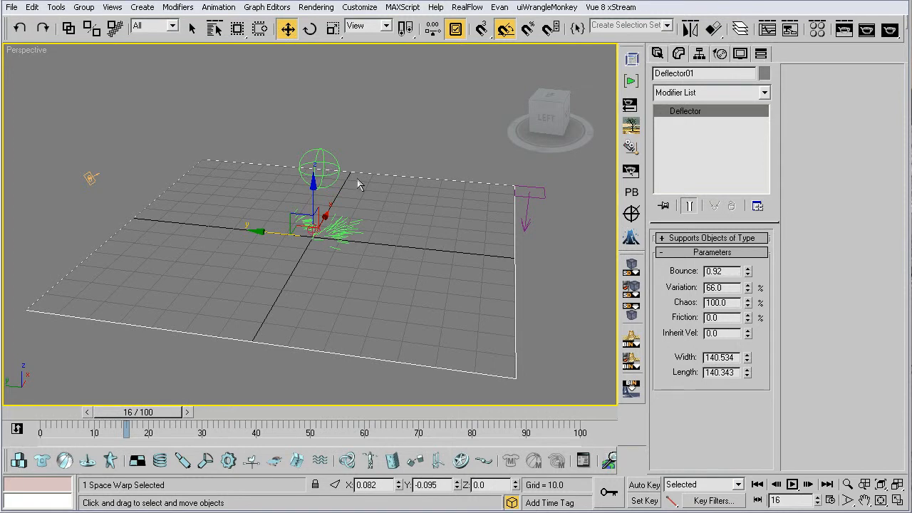
Review Event 02's operators in Particle View, close it, scrub the timeline to frame 41 and clear the selection.
{"action": "key", "text": "6"}
{"action": "middle_click_drag", "start_coordinate": [499, 190], "coordinate": [419, 160]}
{"action": "left_click", "coordinate": [453, 170]}
{"action": "middle_click_drag", "start_coordinate": [376, 131], "coordinate": [377, 115]}
{"action": "middle_click_drag", "start_coordinate": [354, 193], "coordinate": [400, 129]}
{"action": "middle_click_drag", "start_coordinate": [523, 206], "coordinate": [422, 208]}
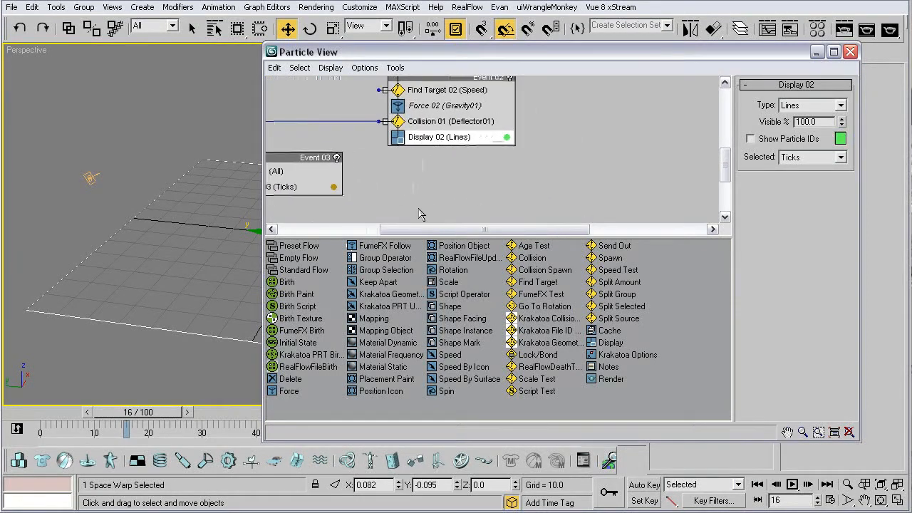
{"action": "middle_click_drag", "start_coordinate": [370, 173], "coordinate": [406, 190]}
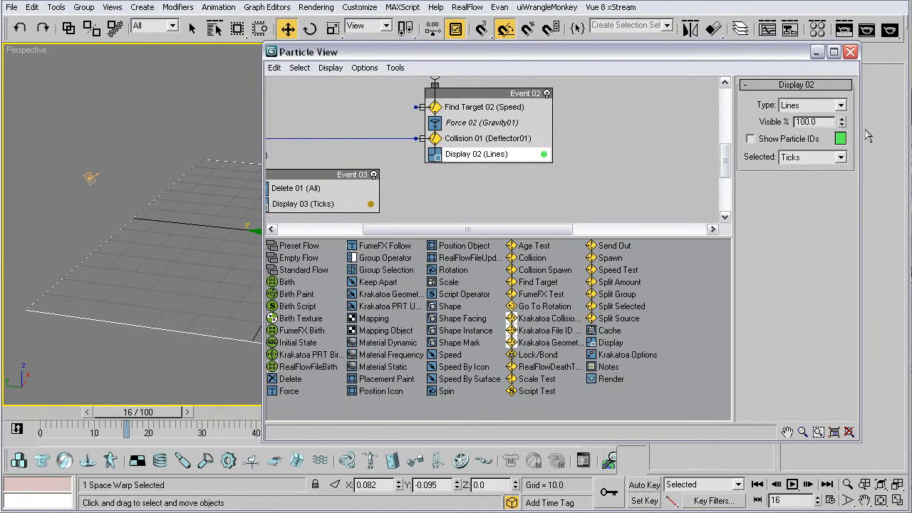
{"action": "left_click", "coordinate": [850, 52]}
{"action": "left_click_drag", "start_coordinate": [156, 412], "coordinate": [287, 406]}
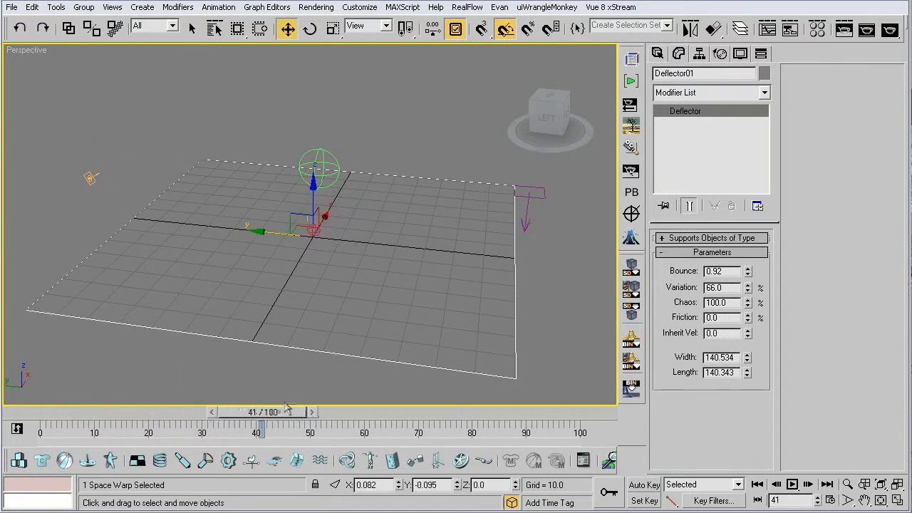
{"action": "left_click", "coordinate": [293, 130]}
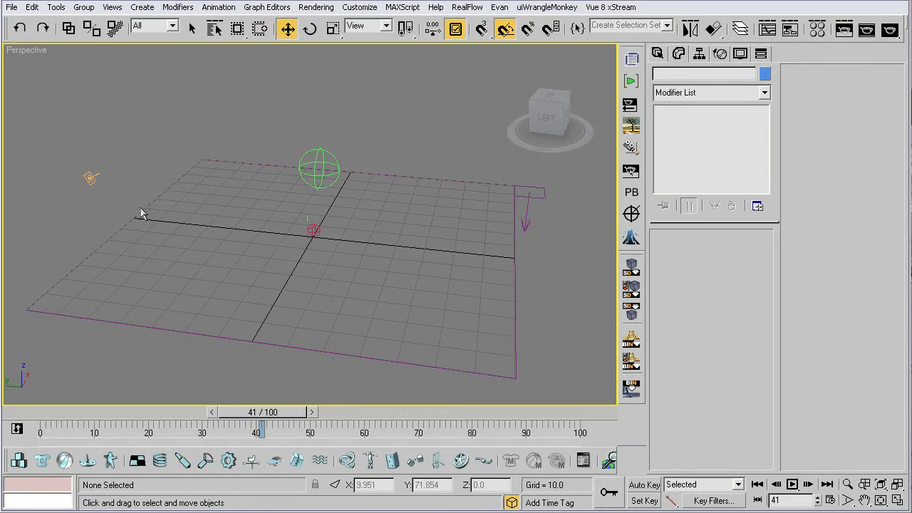
Open the Particle Flow Preset Manager and try to save the scene as a preset flow.
{"action": "middle_click_drag", "start_coordinate": [245, 181], "coordinate": [223, 191]}
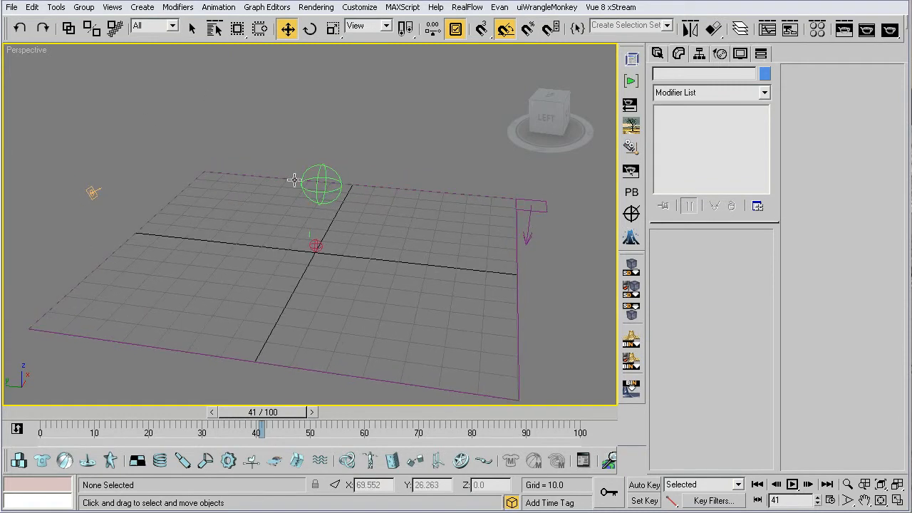
{"action": "key", "text": "6"}
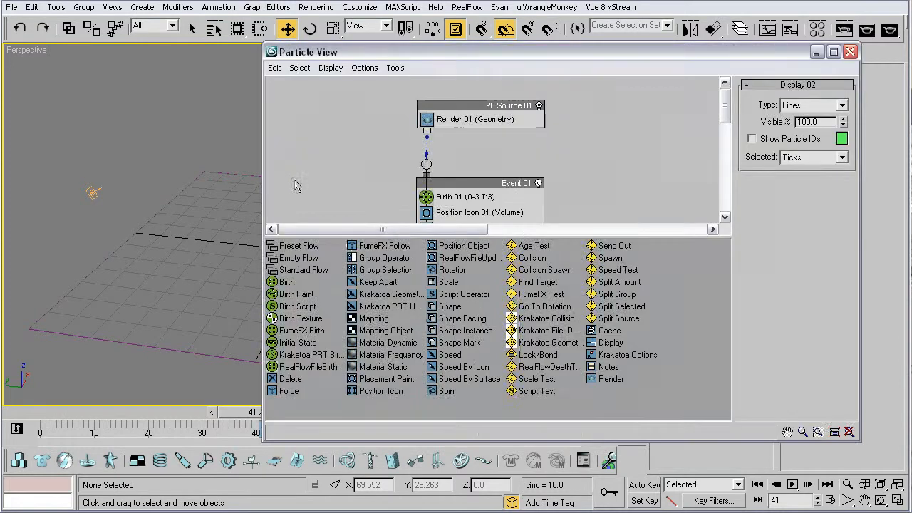
{"action": "left_click", "coordinate": [395, 68]}
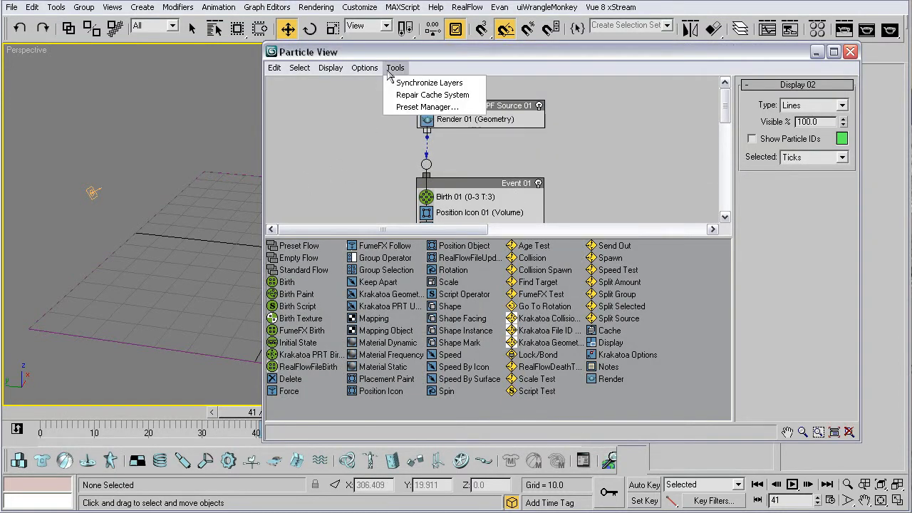
{"action": "left_click", "coordinate": [410, 107]}
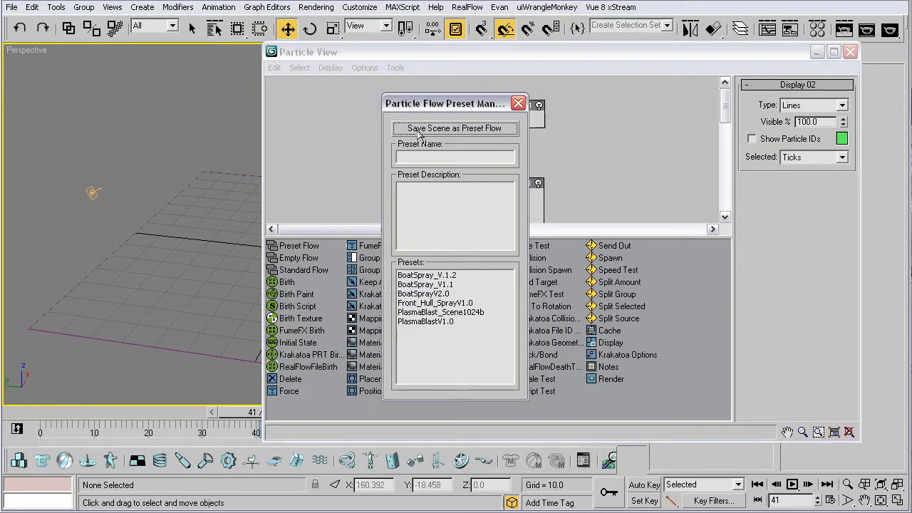
{"action": "left_click", "coordinate": [417, 132]}
{"action": "left_click", "coordinate": [578, 178]}
Name the preset Mortar_Blast_V1.
{"action": "left_click", "coordinate": [473, 154]}
{"action": "type", "text": "Mort"}
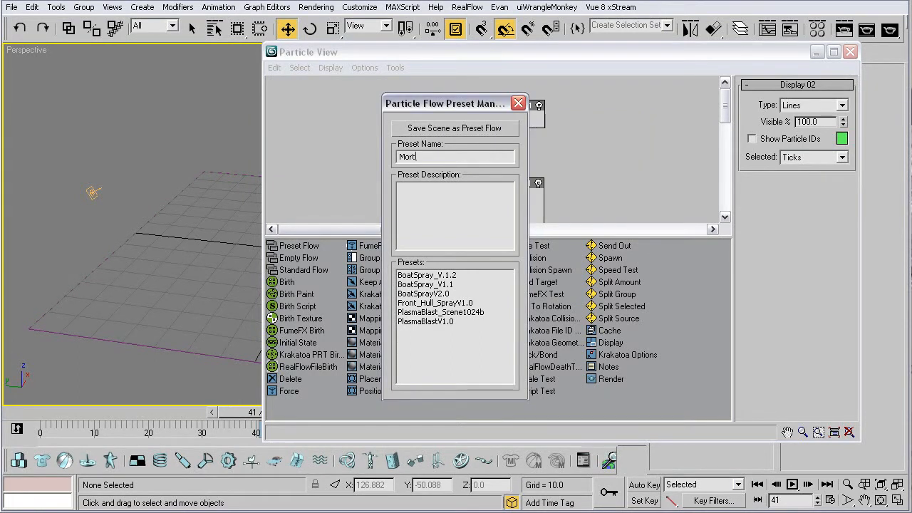
{"action": "type", "text": "ar_Blast_V1."}
Enter the preset description "Procedural mortar blast." and save the scene as a preset flow.
{"action": "key", "text": "Tab"}
{"action": "type", "text": "Peoe"}
{"action": "type", "text": "e"}
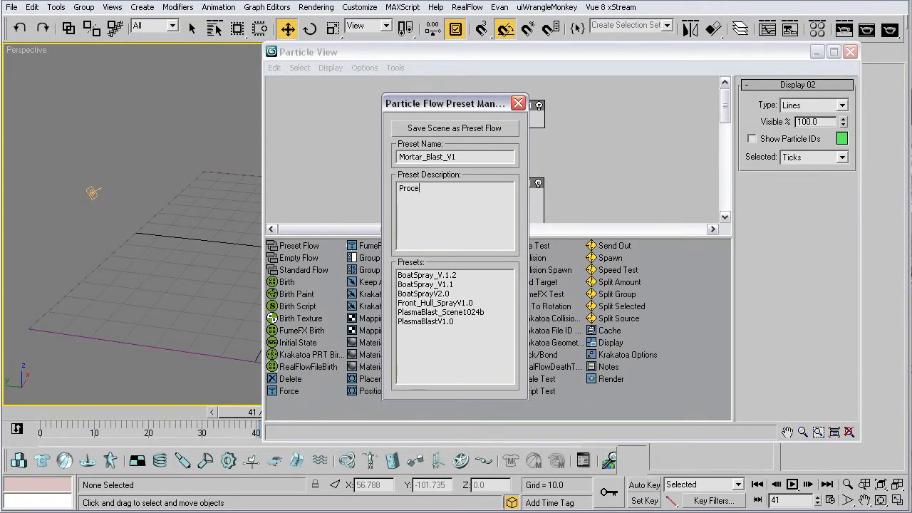
{"action": "type", "text": "dural Mor"}
{"action": "key", "text": "BackSpace"}
{"action": "type", "text": "mortar blast."}
{"action": "left_click", "coordinate": [455, 129]}
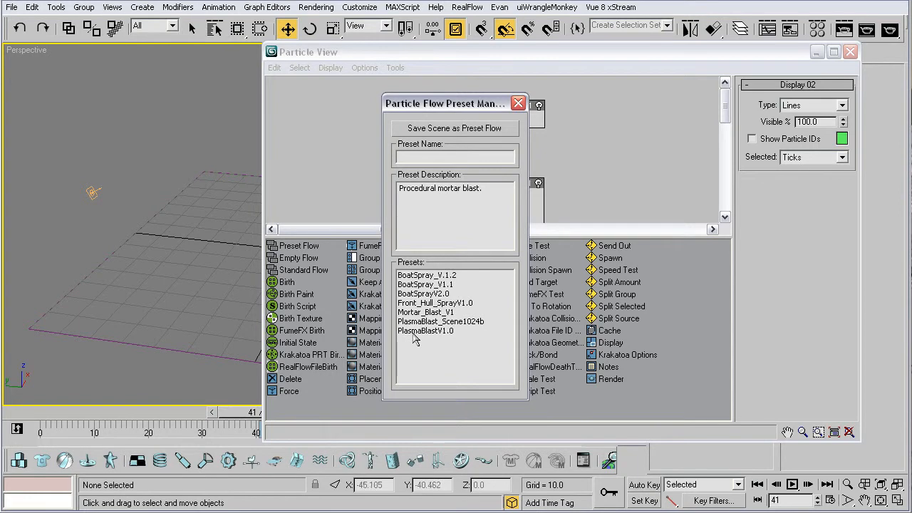
Select Mortar_Blast_V1 among the saved presets, and close the Preset Manager and Particle View.
{"action": "left_click", "coordinate": [421, 312]}
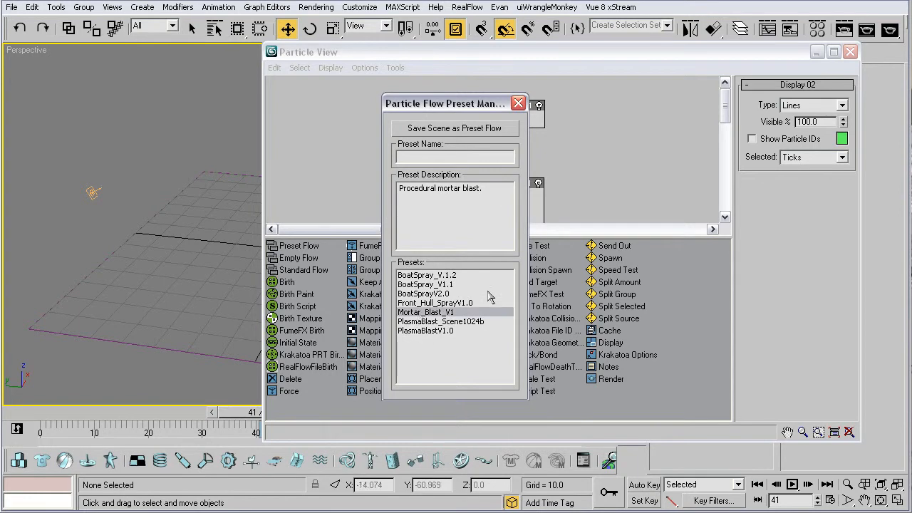
{"action": "left_click", "coordinate": [517, 104]}
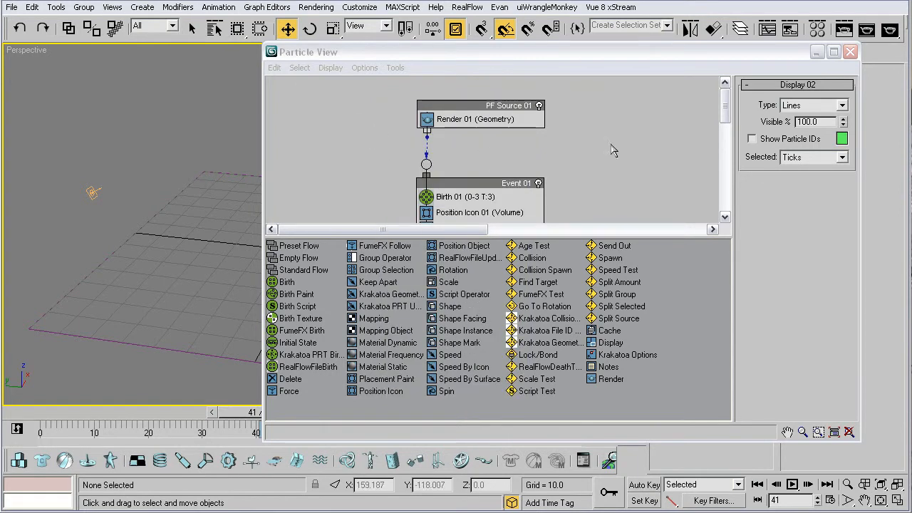
{"action": "left_click", "coordinate": [850, 51]}
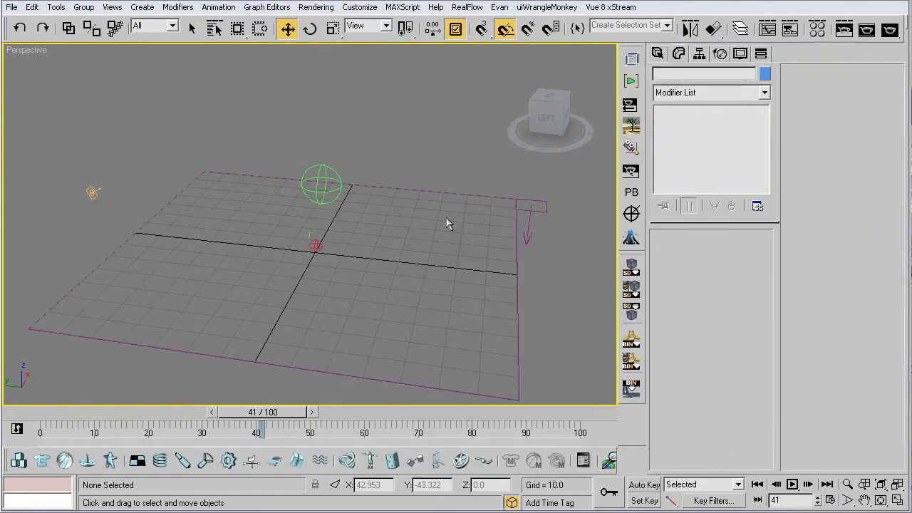
Scrub the timeline to frame 8 to preview the incoming particles and select Deflector01.
{"action": "left_click_drag", "start_coordinate": [239, 412], "coordinate": [81, 389]}
{"action": "left_click_drag", "start_coordinate": [396, 173], "coordinate": [419, 211]}
{"action": "left_click", "coordinate": [283, 116]}
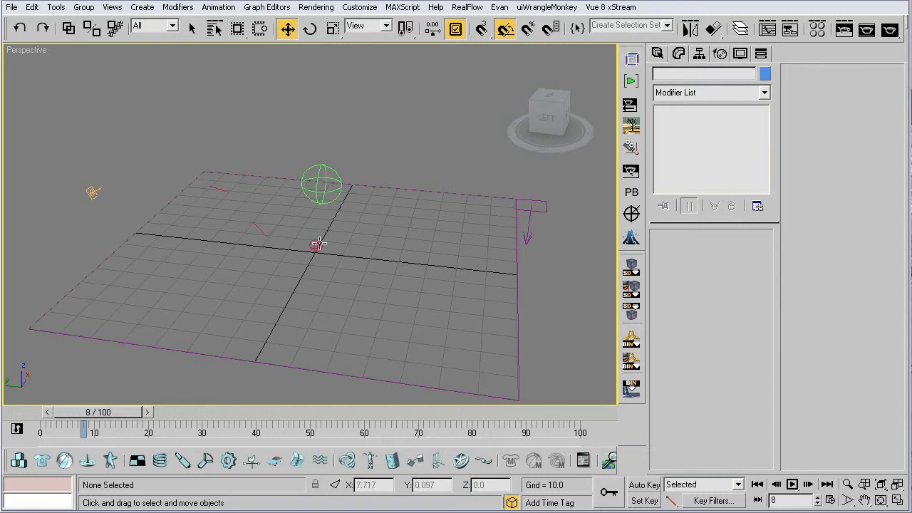
{"action": "left_click", "coordinate": [409, 199]}
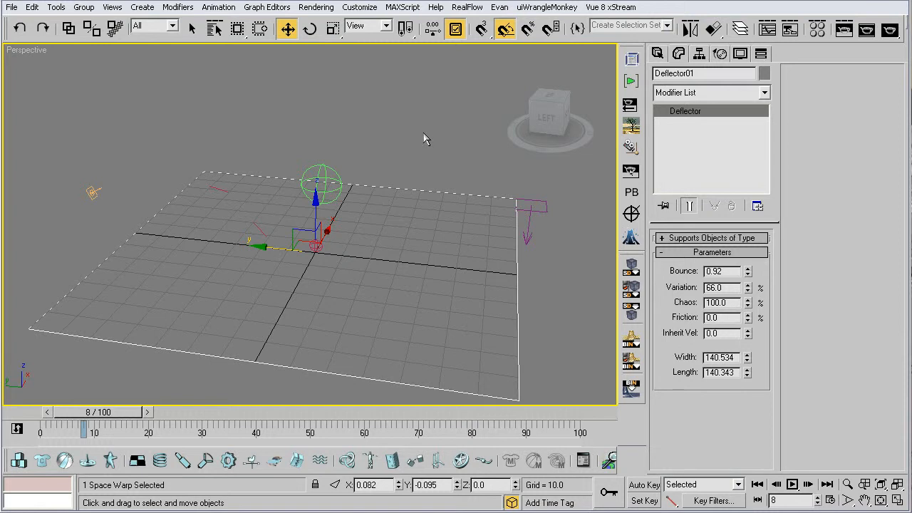
Reopen Particle View and examine the whole flow from PF Source 01 through its connected events.
{"action": "key", "text": "6"}
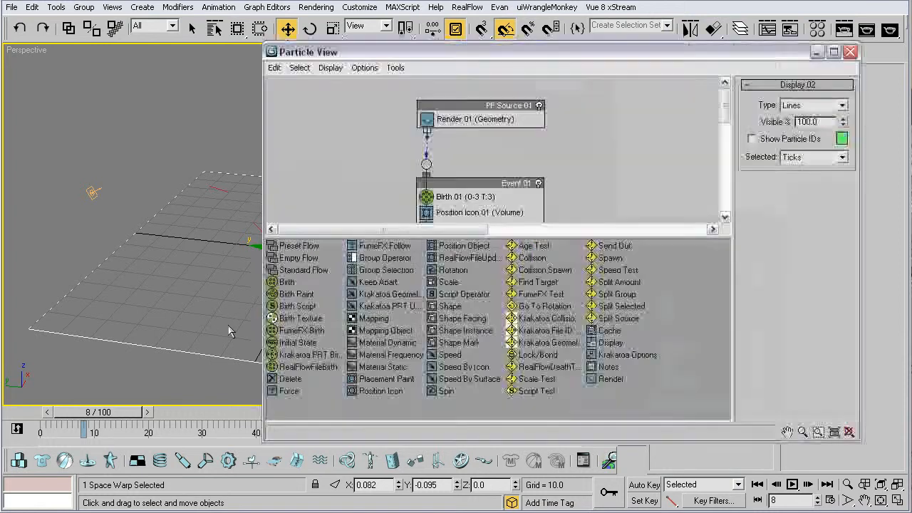
{"action": "scroll", "coordinate": [560, 118], "scroll_direction": "down", "scroll_amount": 3}
{"action": "middle_click_drag", "start_coordinate": [508, 183], "coordinate": [521, 121]}
{"action": "middle_click_drag", "start_coordinate": [565, 172], "coordinate": [505, 100]}
{"action": "middle_click_drag", "start_coordinate": [344, 124], "coordinate": [413, 167]}
{"action": "middle_click_drag", "start_coordinate": [485, 112], "coordinate": [368, 69]}
{"action": "middle_click_drag", "start_coordinate": [577, 174], "coordinate": [563, 148]}
{"action": "middle_click_drag", "start_coordinate": [293, 108], "coordinate": [449, 180]}
{"action": "middle_click_drag", "start_coordinate": [269, 124], "coordinate": [297, 161]}
{"action": "middle_click_drag", "start_coordinate": [488, 184], "coordinate": [445, 183]}
{"action": "middle_click_drag", "start_coordinate": [293, 86], "coordinate": [321, 165]}
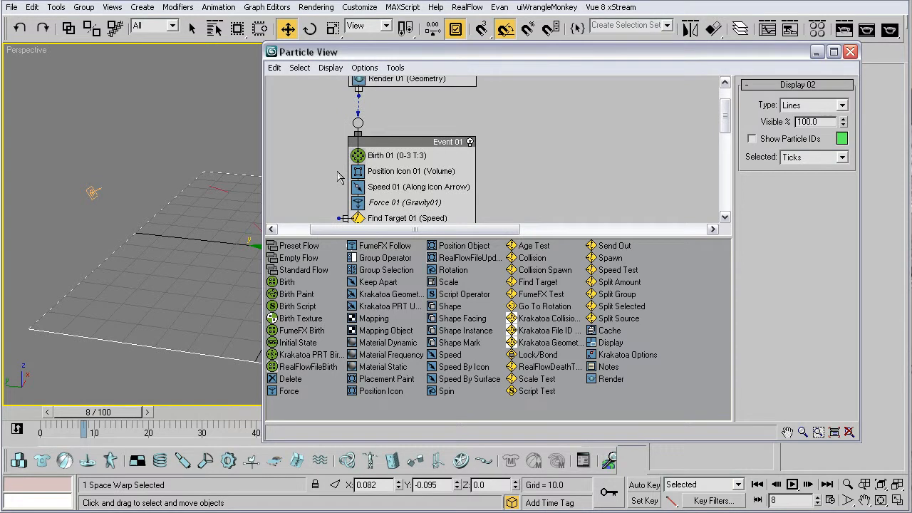